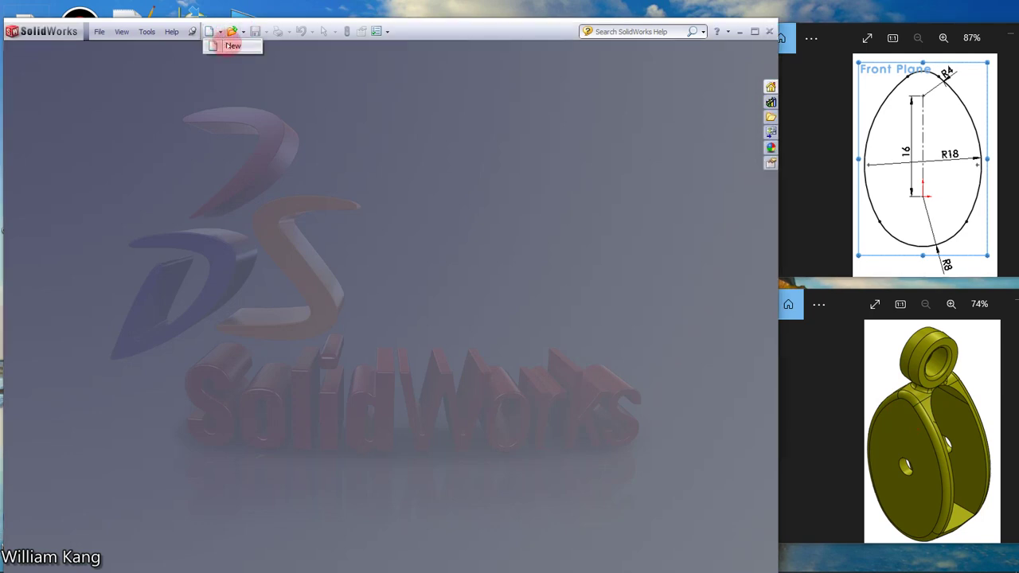
# Create a new blank Part document (Part6) from the New SolidWorks Document dialog
pyautogui.click(217, 32)
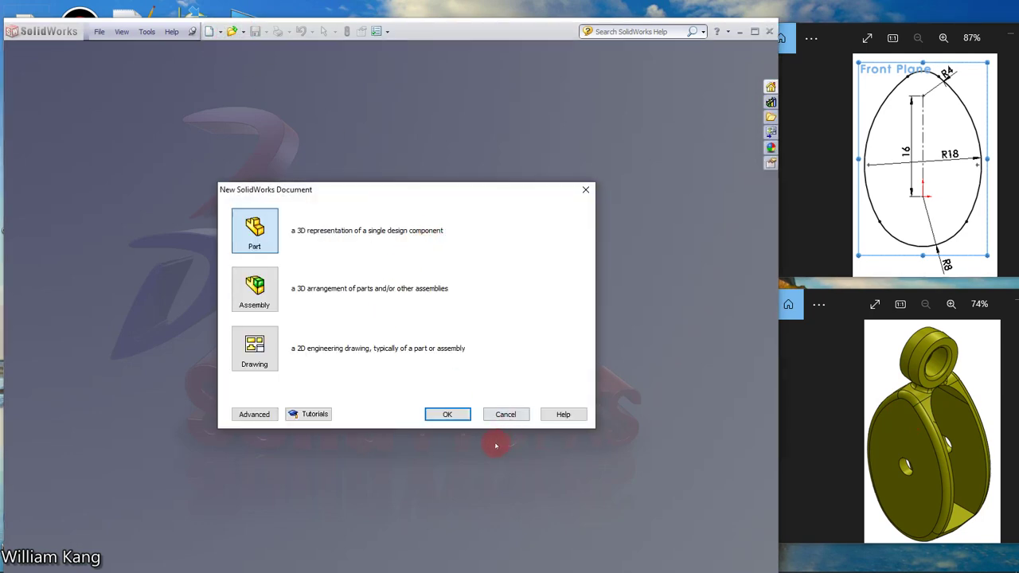
pyautogui.click(447, 414)
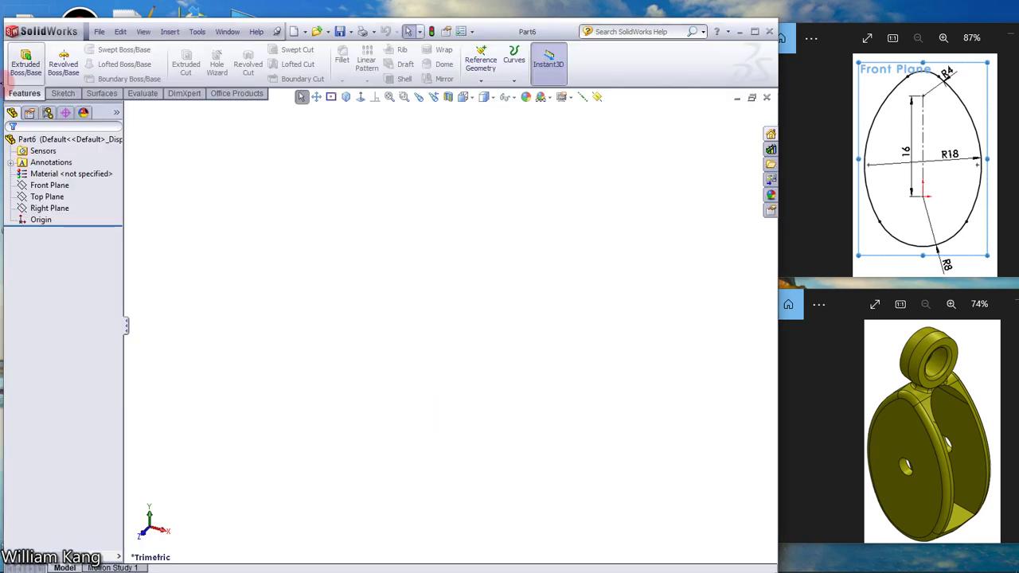
# On a Front Plane sketch, draw a vertical centerline up from the origin and fit the view
pyautogui.click(50, 184)
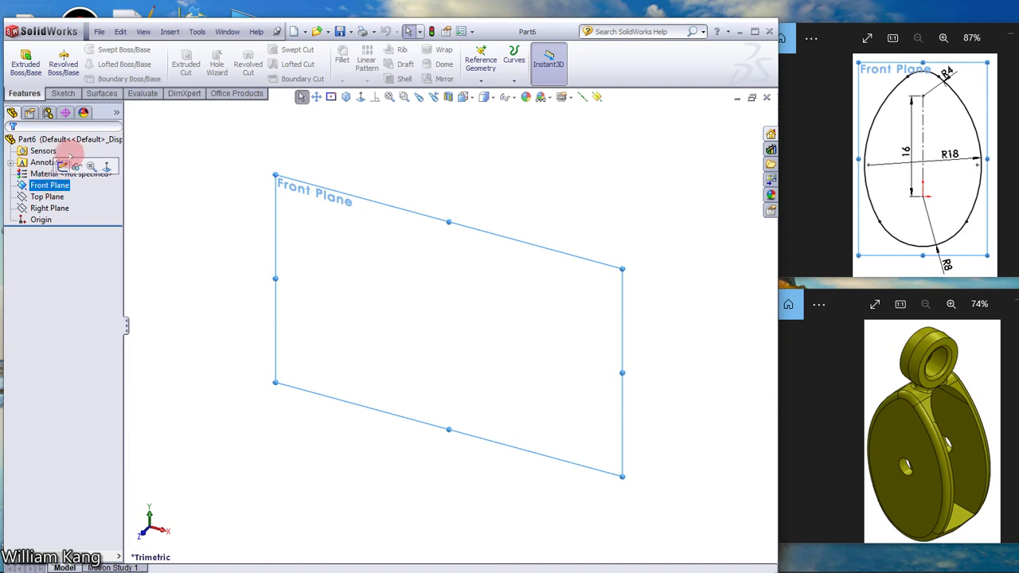
pyautogui.click(63, 165)
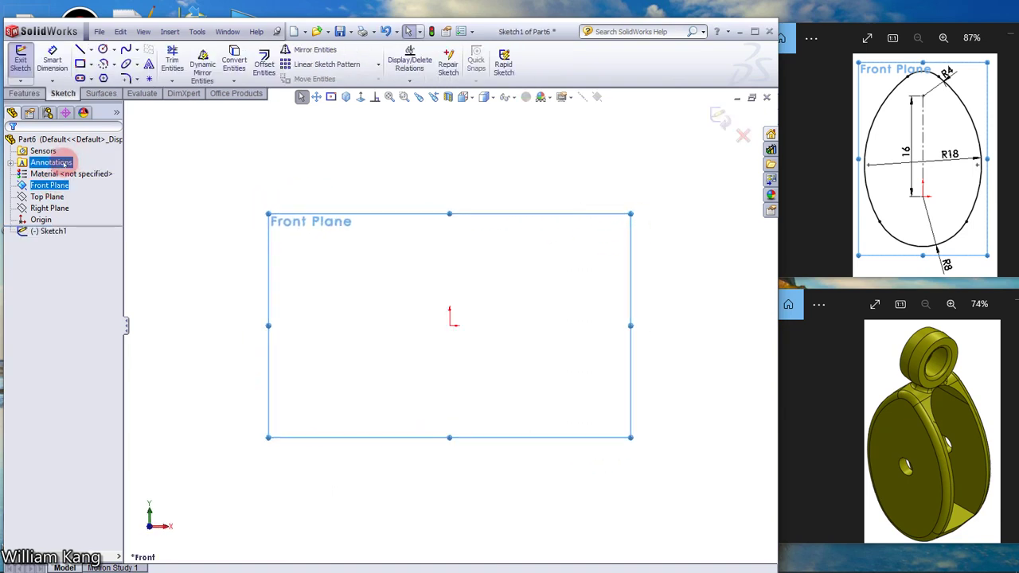
pyautogui.click(90, 50)
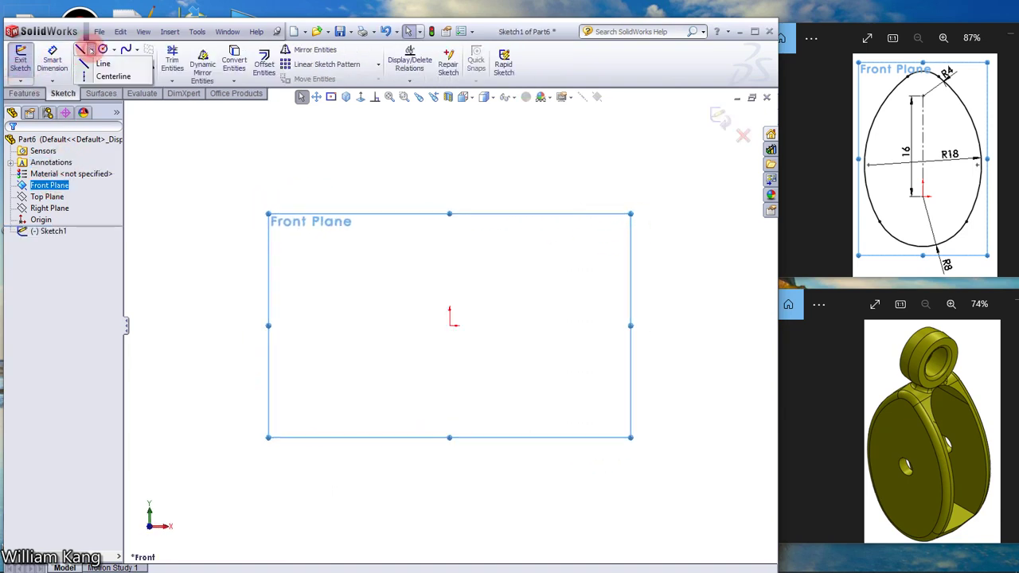
pyautogui.click(110, 77)
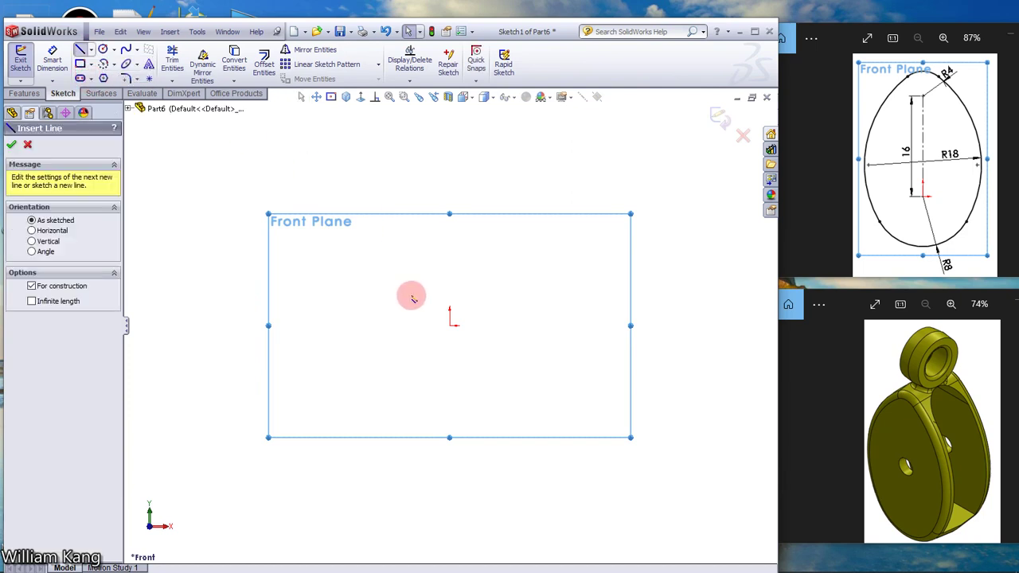
pyautogui.moveTo(452, 325)
pyautogui.mouseDown()
pyautogui.moveTo(449, 211)
pyautogui.moveTo(451, 287)
pyautogui.mouseUp()
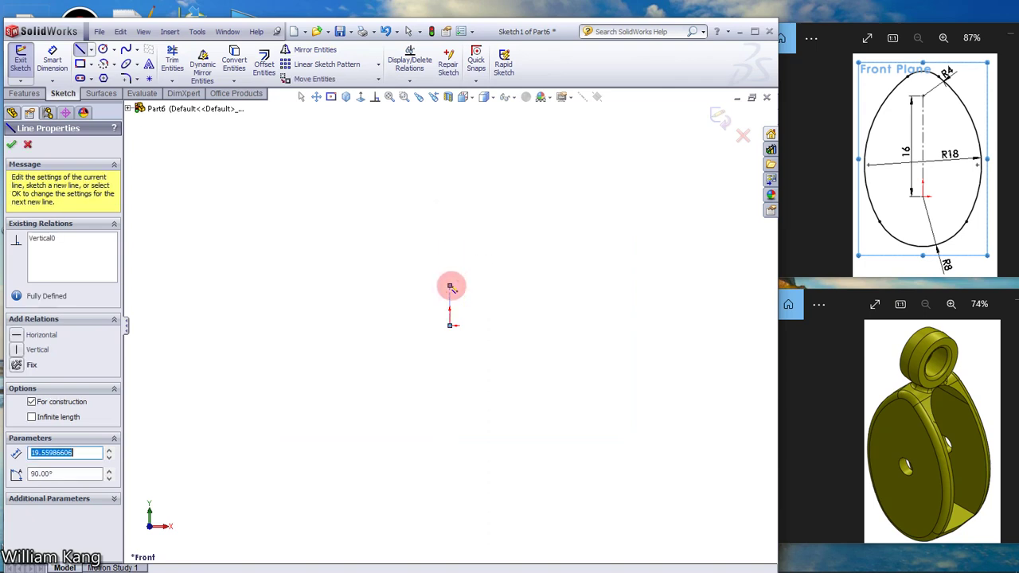
pyautogui.press('Escape')
pyautogui.press('Escape')
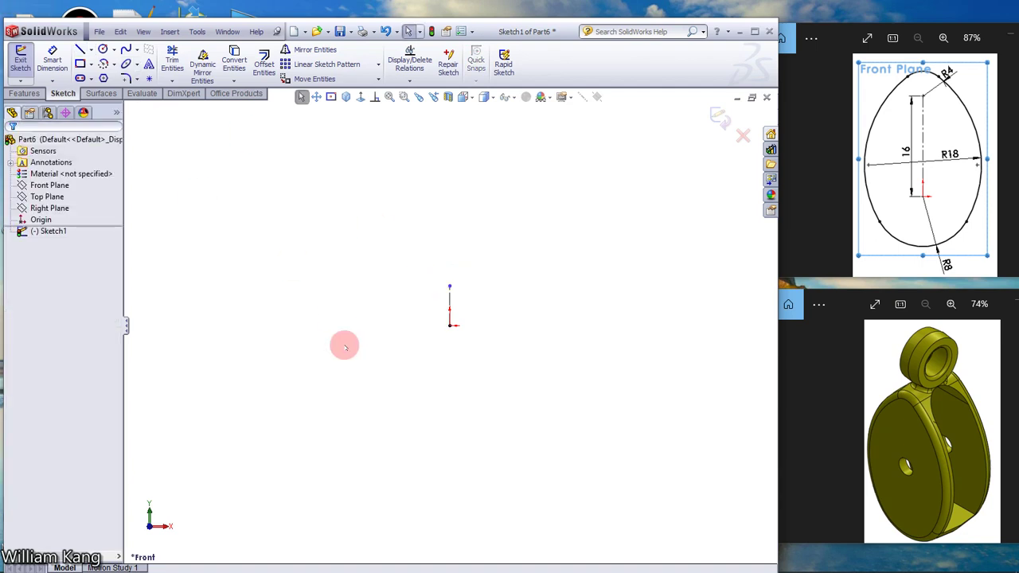
pyautogui.click(390, 96)
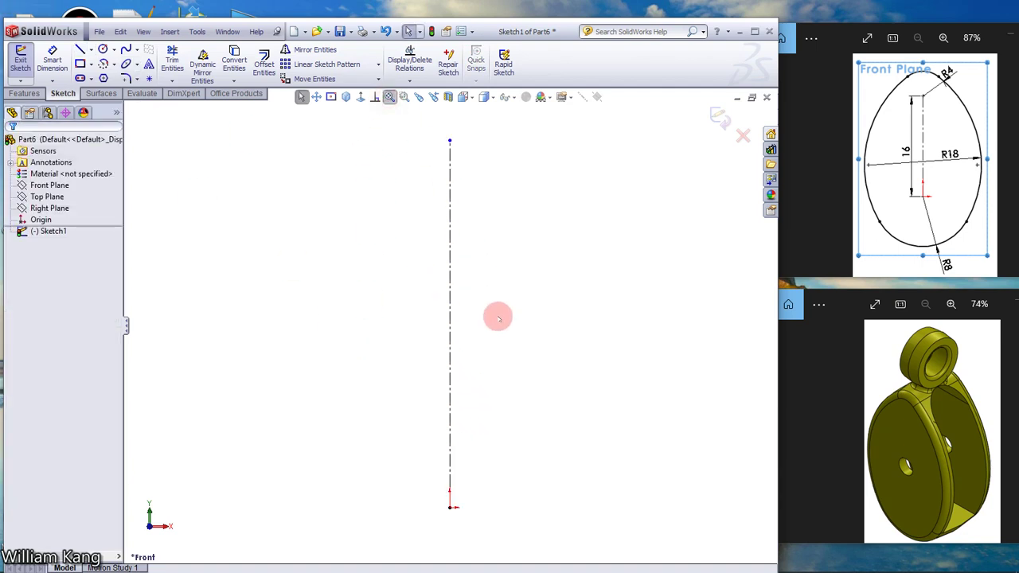
pyautogui.scroll(-2, 489, 295)
pyautogui.scroll(2, 489, 295)
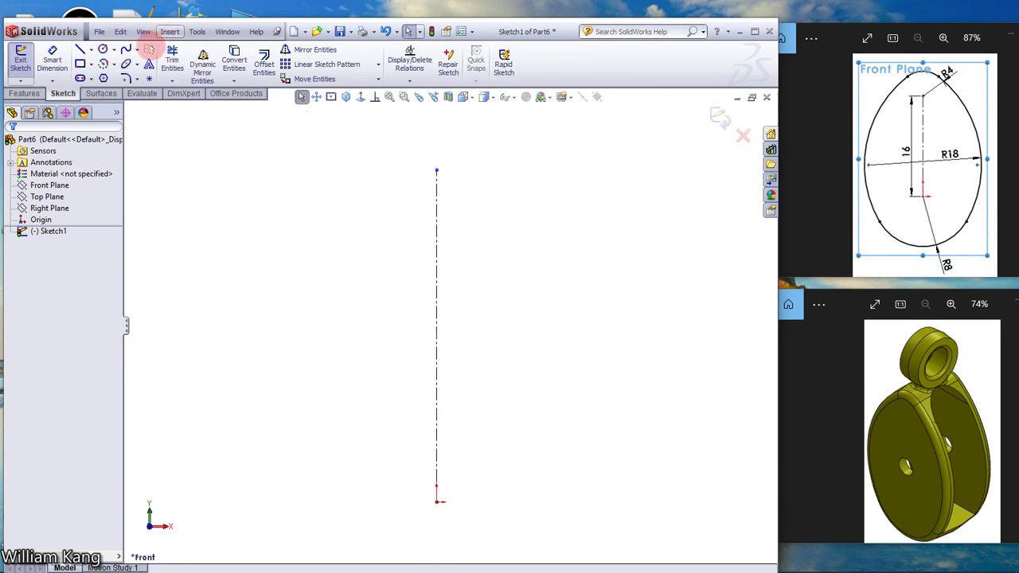
# Draw a circle at the centerline's top end and dimension it to Ø8
pyautogui.click(103, 50)
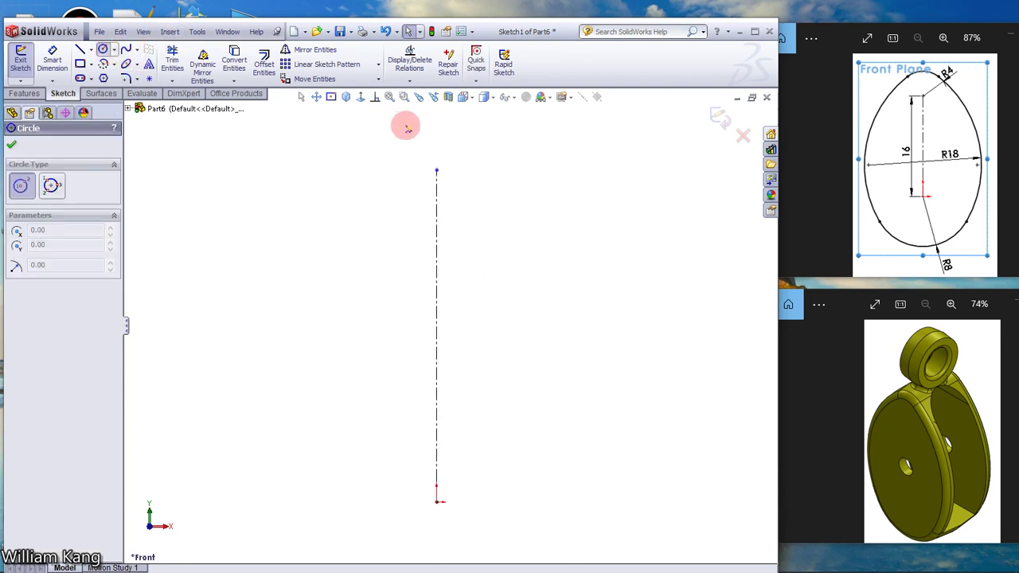
pyautogui.moveTo(437, 172); pyautogui.dragTo(466, 203)
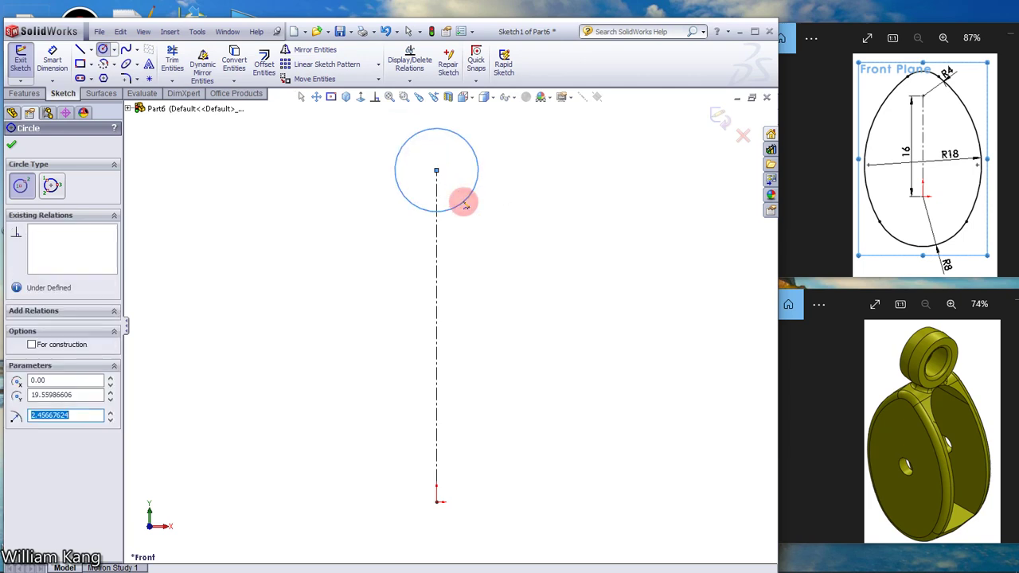
pyautogui.click(52, 62)
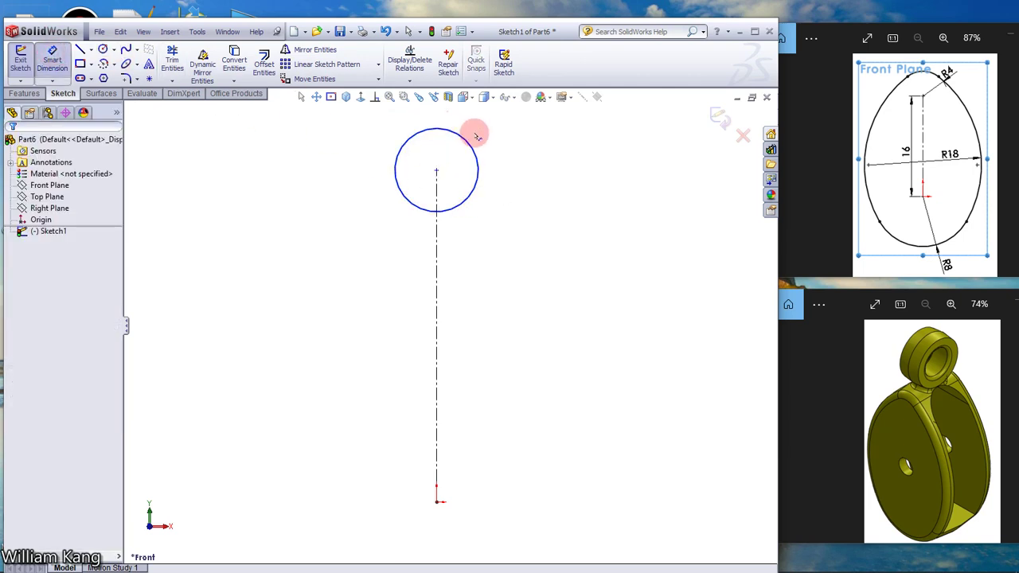
pyautogui.click(474, 147)
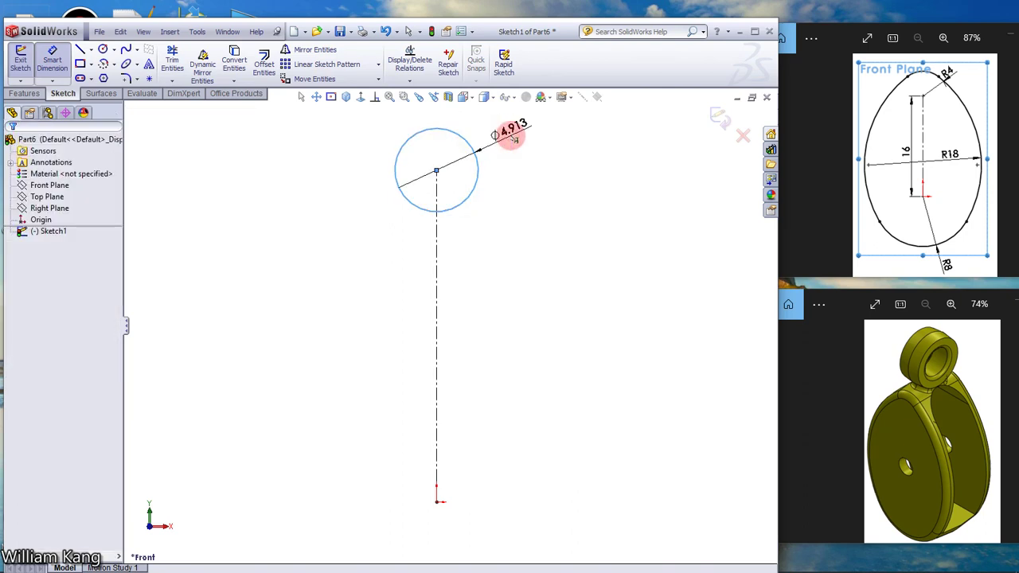
pyautogui.click(514, 137)
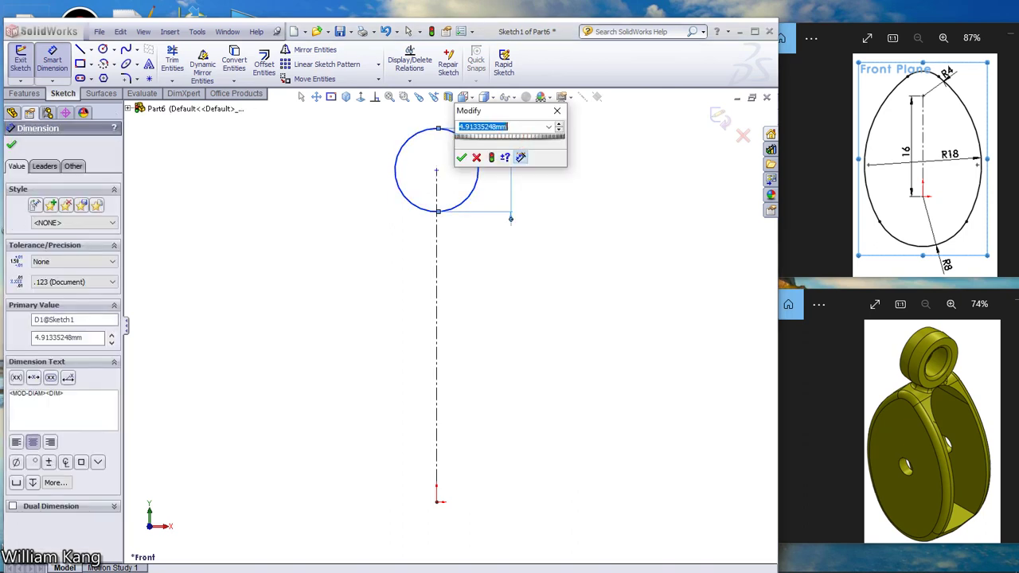
pyautogui.write('8')
pyautogui.press('Return')
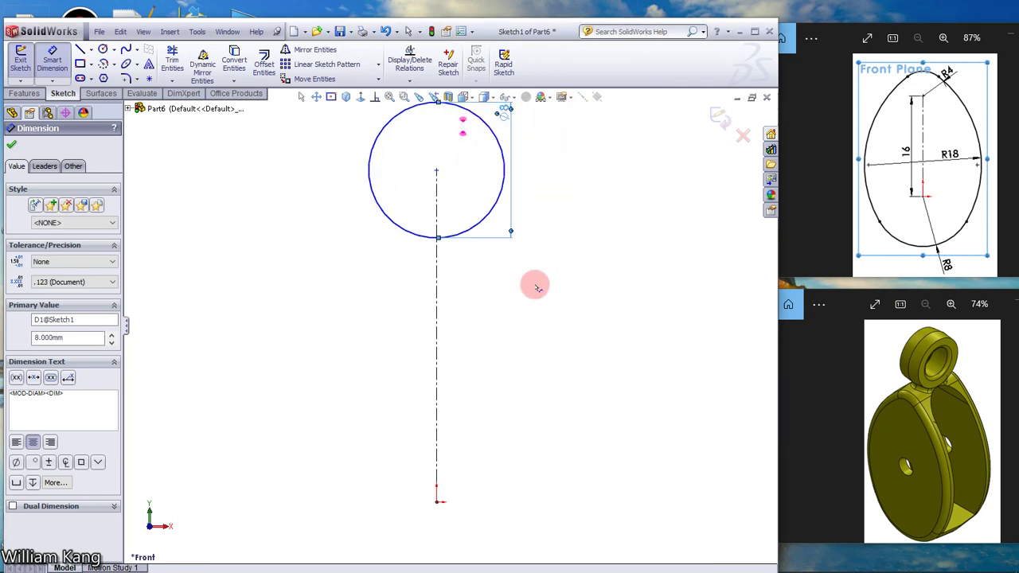
# Draw a circle centred on the origin and dimension it to Ø16
pyautogui.click(103, 48)
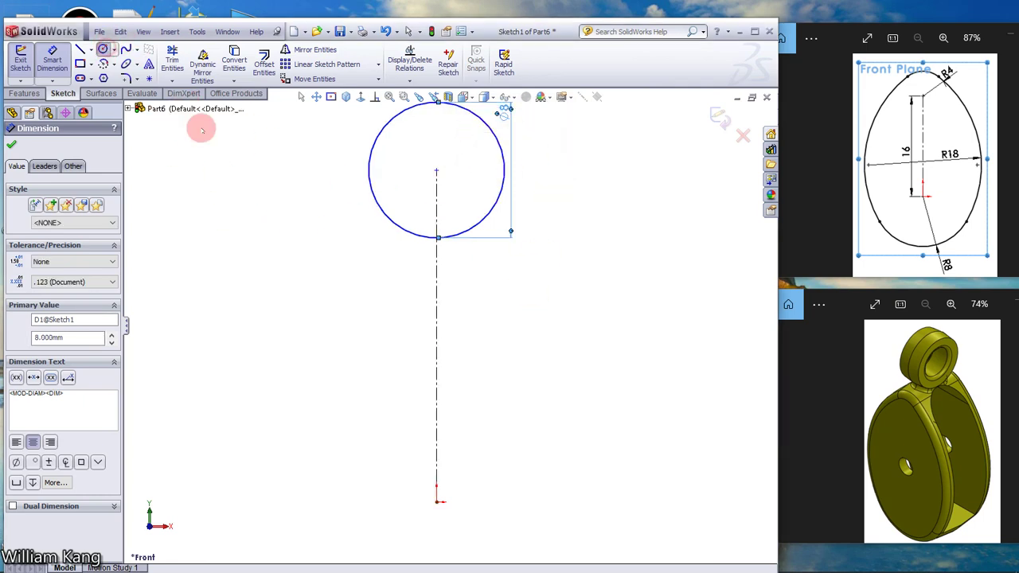
pyautogui.moveTo(436, 502); pyautogui.dragTo(471, 531)
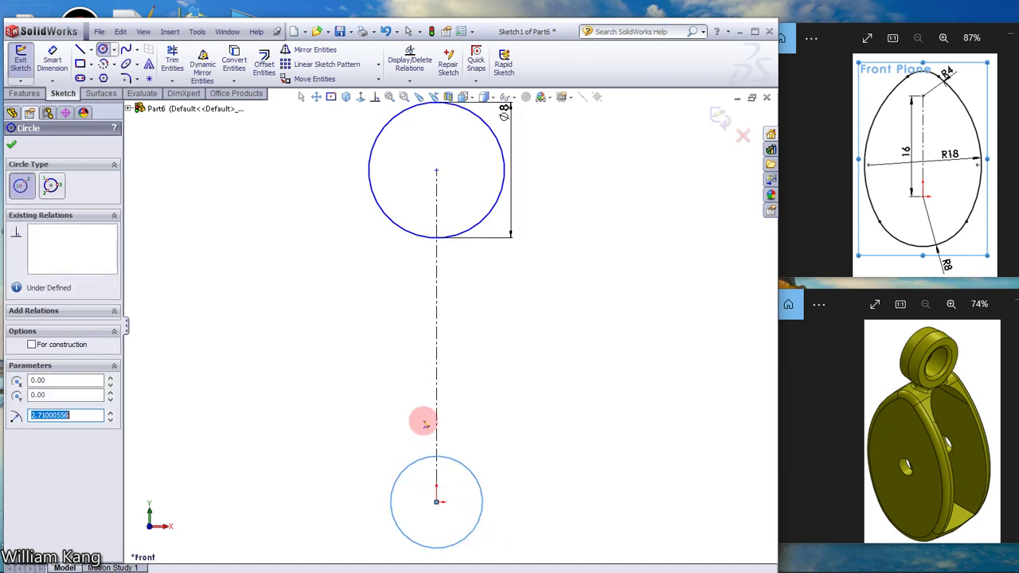
pyautogui.click(57, 64)
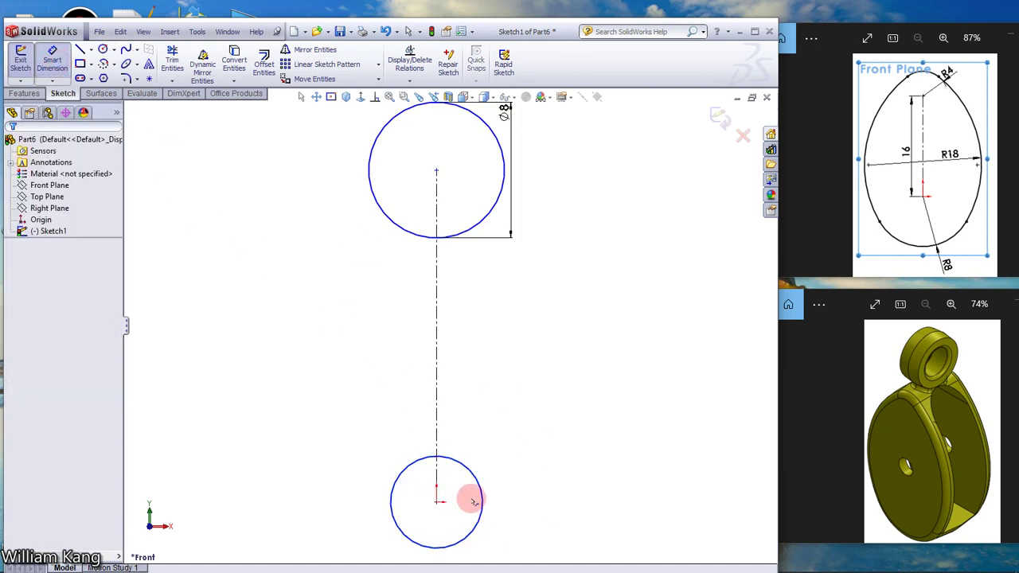
pyautogui.click(484, 502)
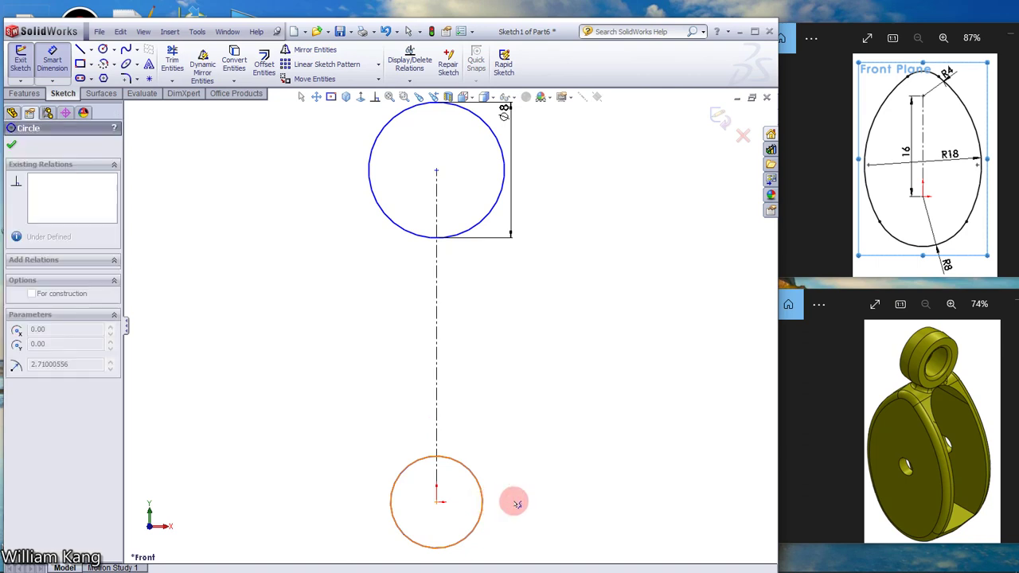
pyautogui.click(525, 501)
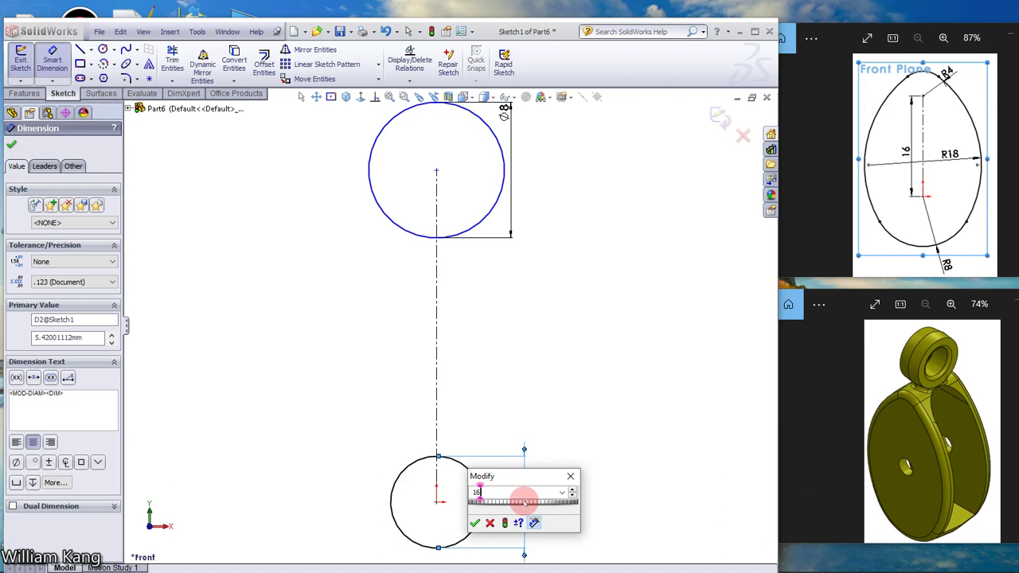
pyautogui.write('16')
pyautogui.press('Return')
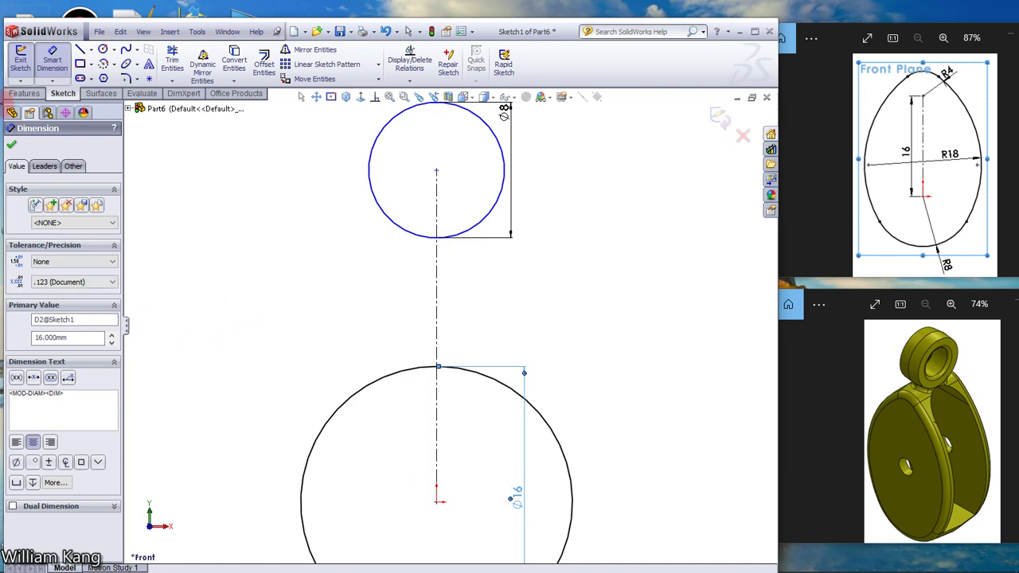
pyautogui.click(11, 144)
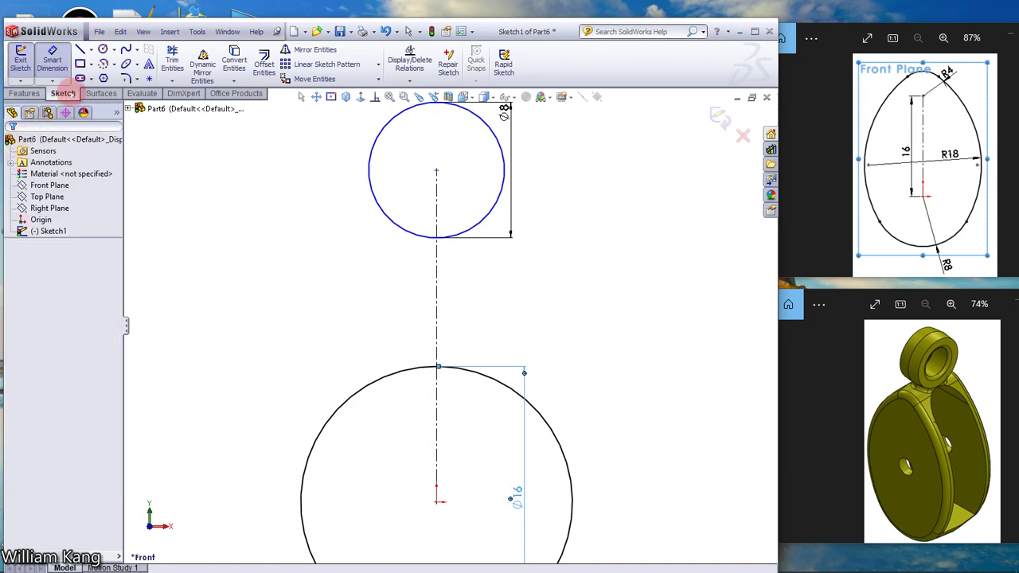
pyautogui.press('Escape')
pyautogui.click(113, 49)
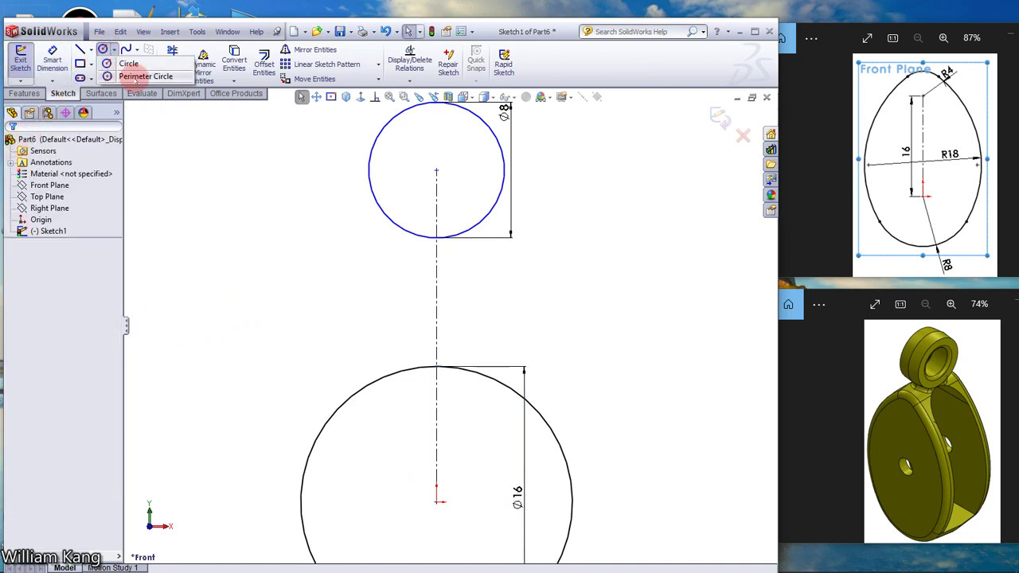
# Draw a perimeter circle tangent to the Ø8 and Ø16 circles with radius 18
pyautogui.click(134, 76)
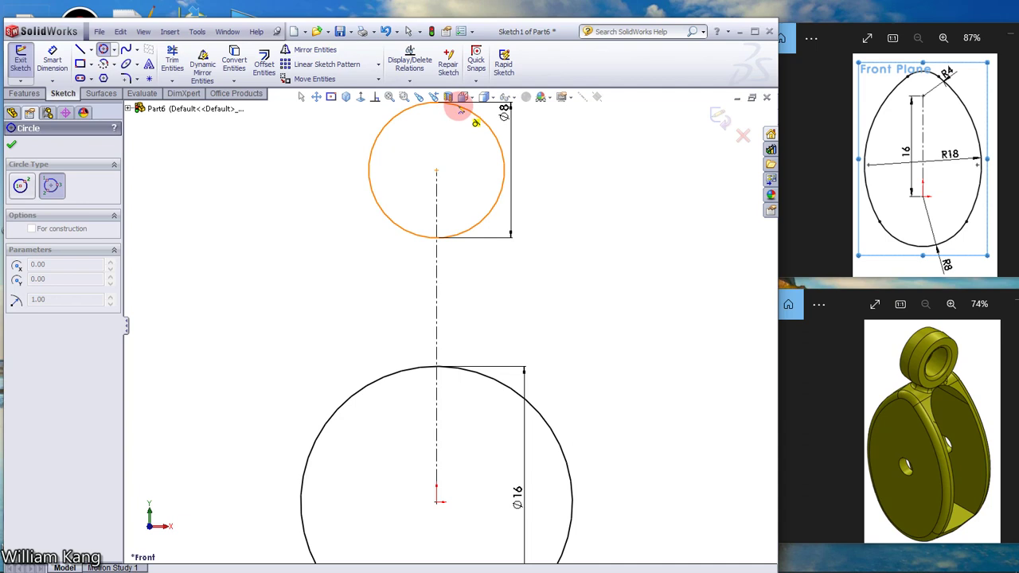
pyautogui.click(461, 109)
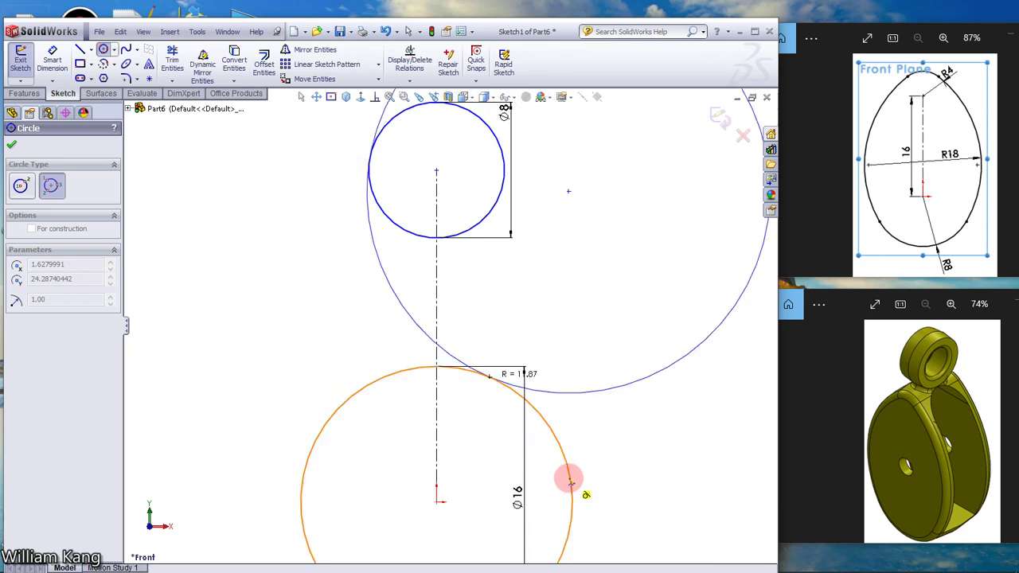
pyautogui.scroll(-2, 568, 478)
pyautogui.scroll(-3, 569, 479)
pyautogui.scroll(5, 394, 482)
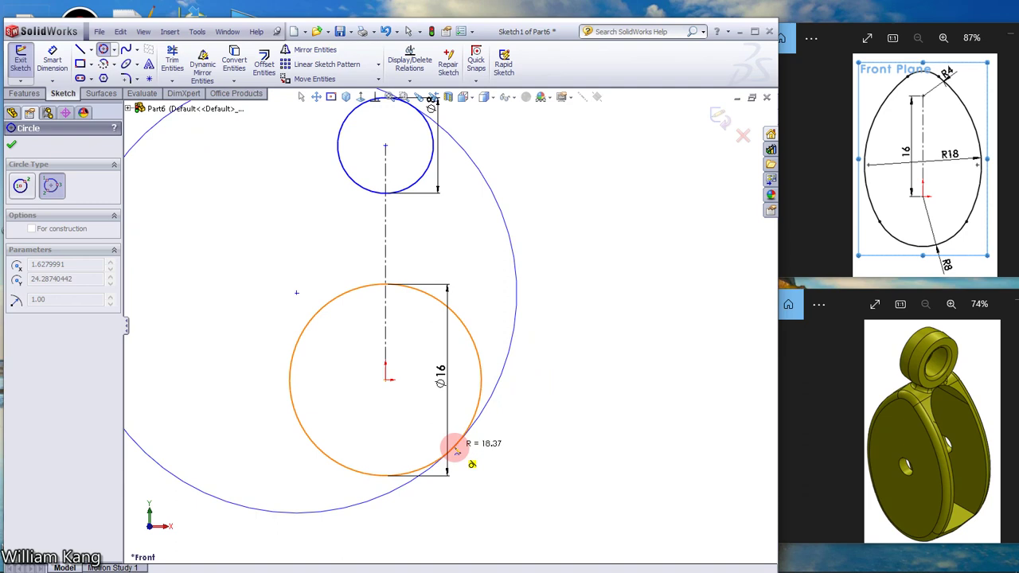
pyautogui.click(457, 451)
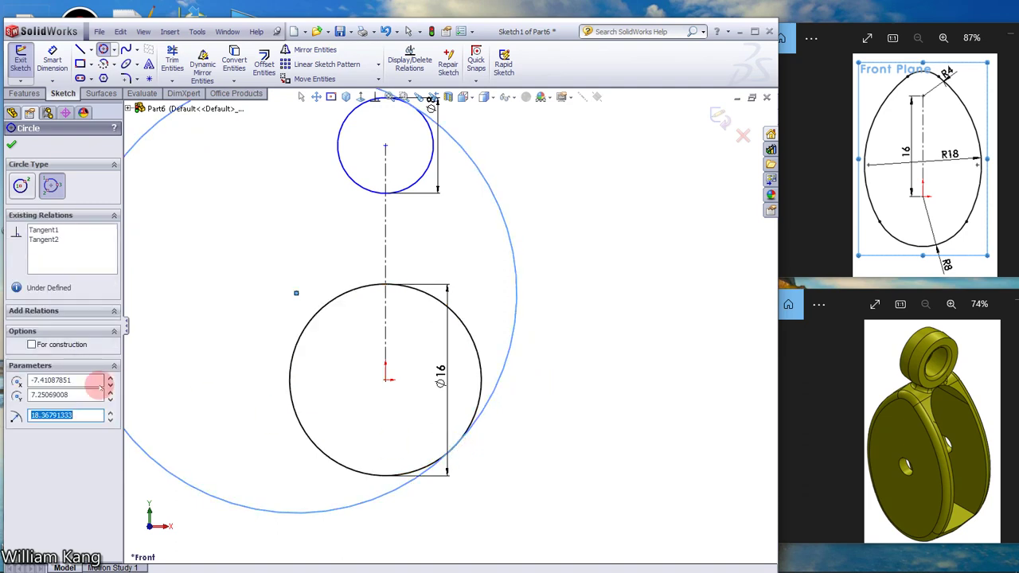
pyautogui.click(85, 414)
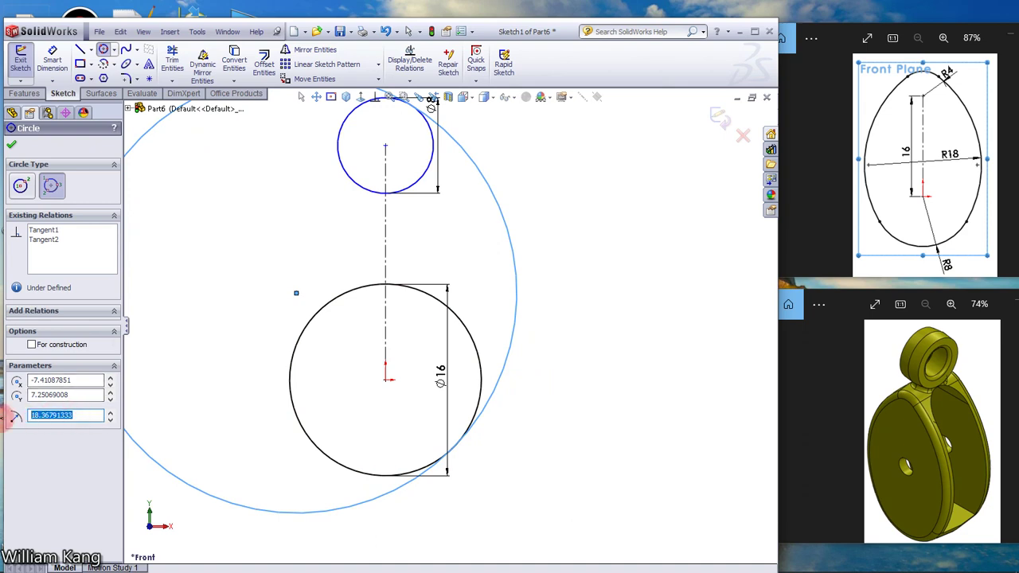
pyautogui.write('18')
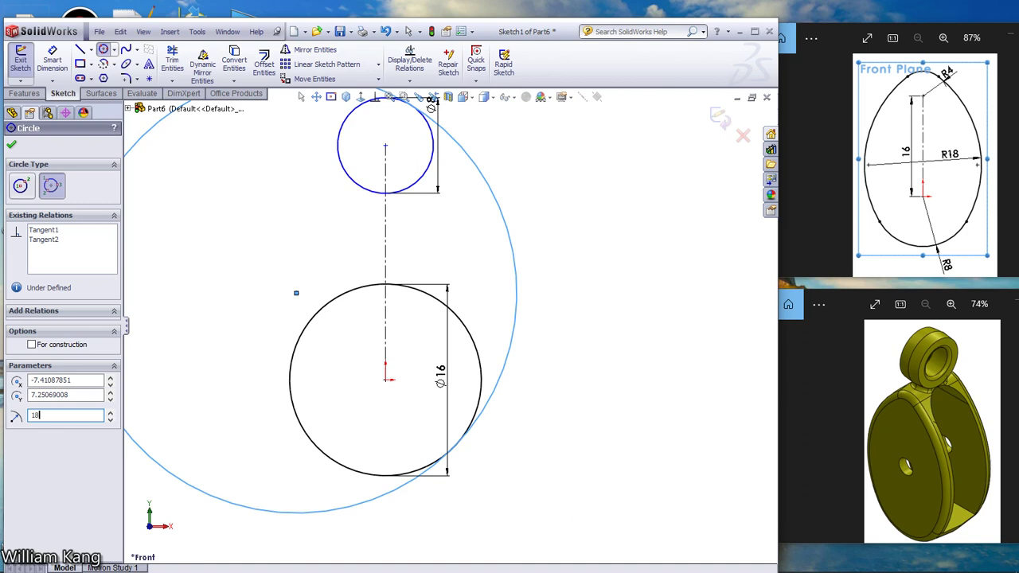
pyautogui.press('Return')
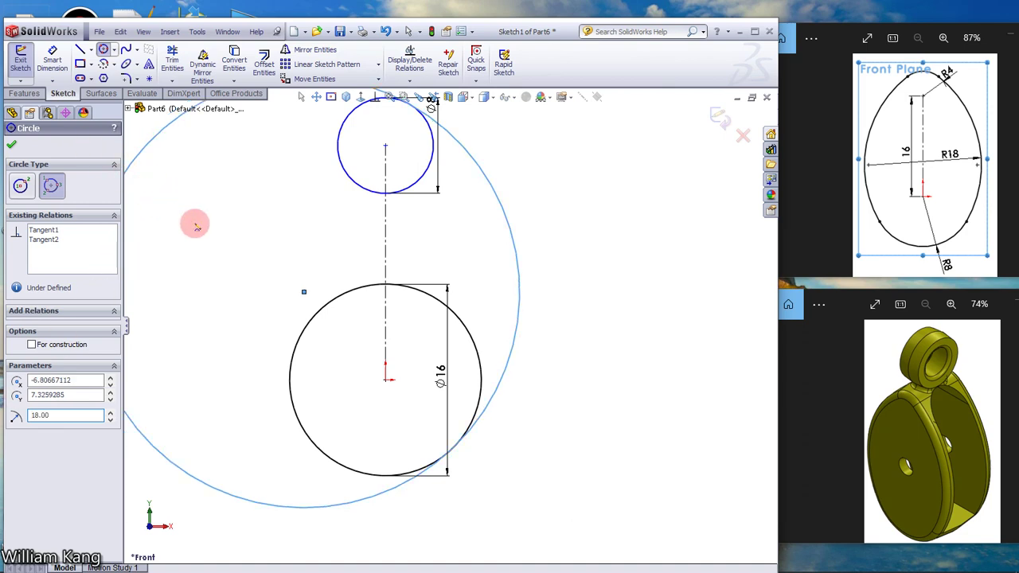
pyautogui.press('z')
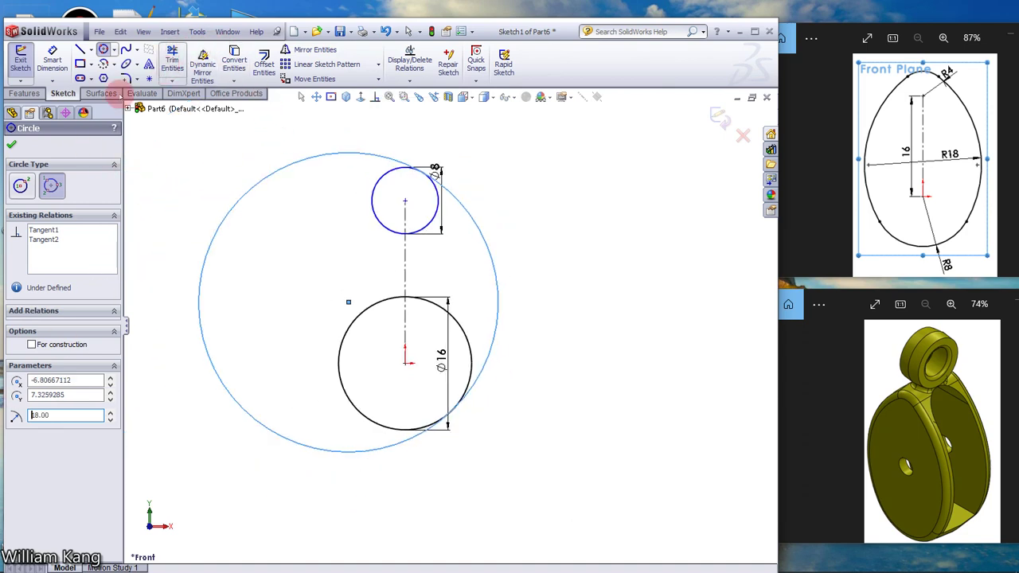
pyautogui.click(11, 146)
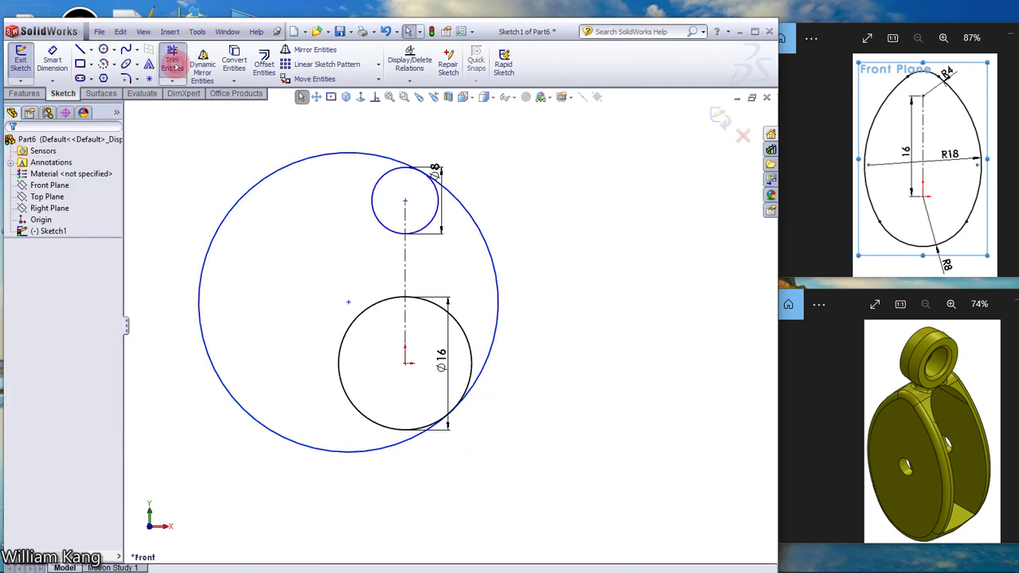
# Power-trim the left portion of the R18 circle, keeping the right arc between the small circles
pyautogui.click(172, 60)
pyautogui.click(8, 280)
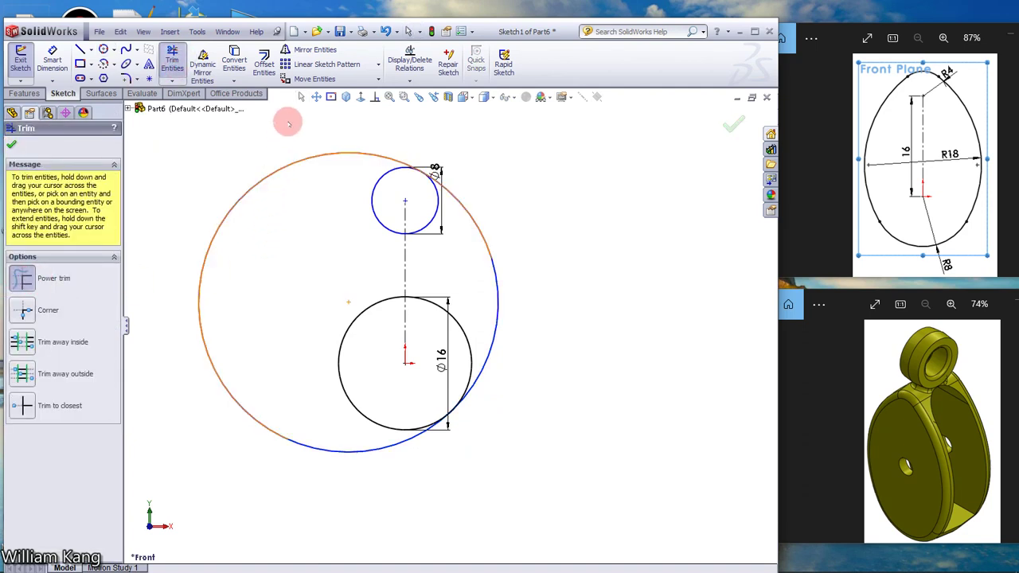
pyautogui.moveTo(287, 130); pyautogui.dragTo(318, 192)
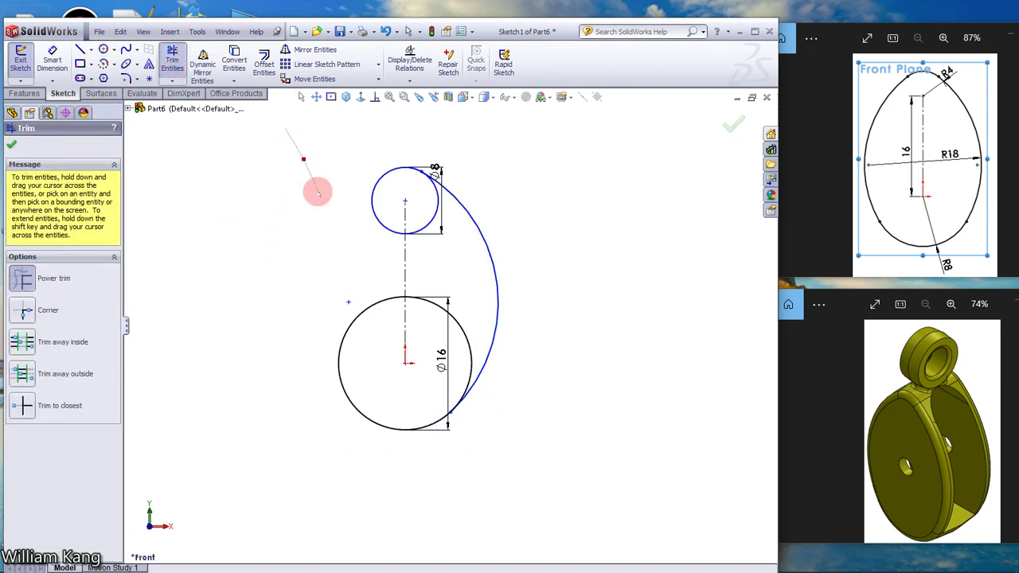
pyautogui.click(11, 144)
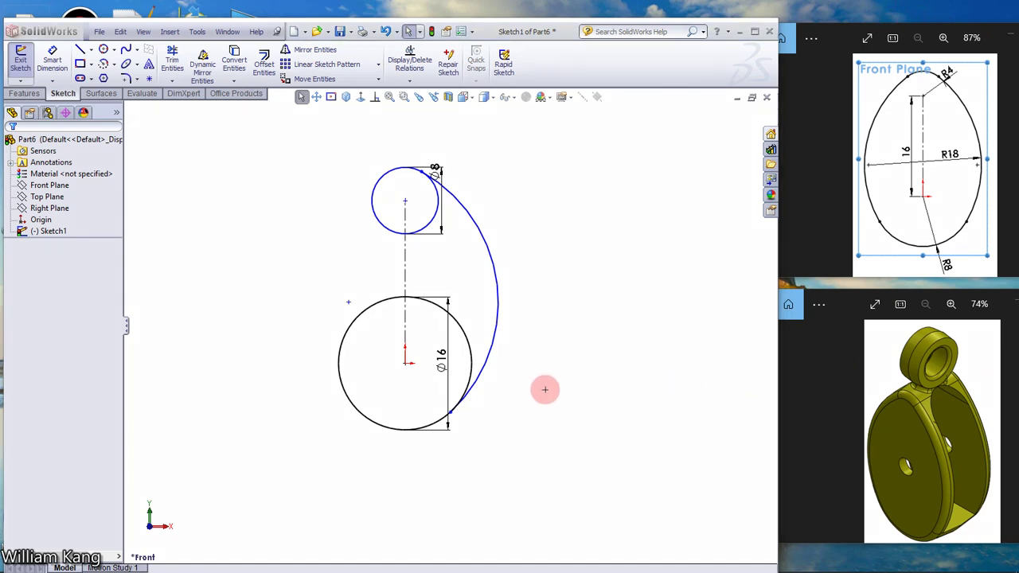
pyautogui.moveTo(335, 166); pyautogui.dragTo(321, 64)
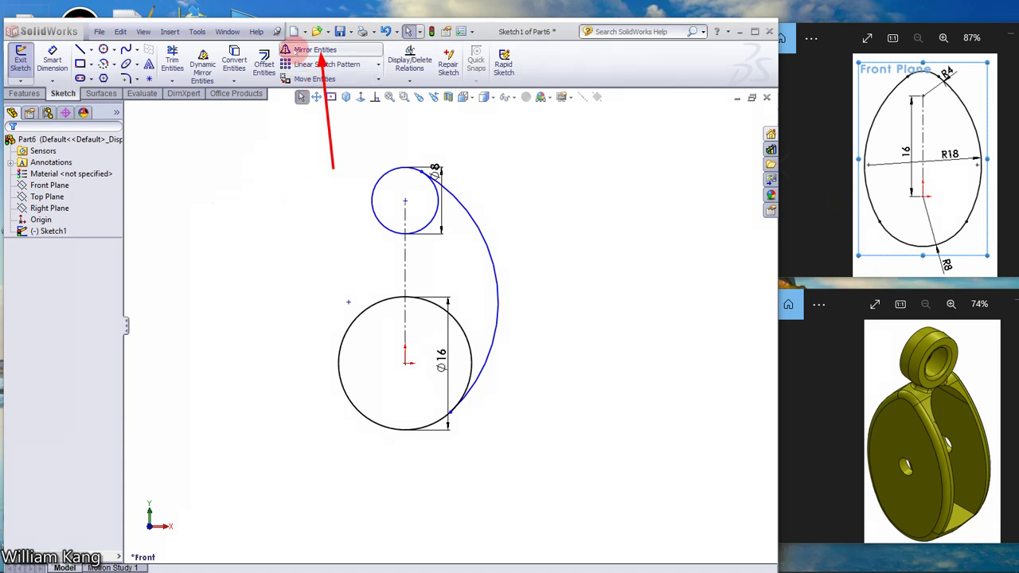
# Mirror the right R18 arc about the vertical centerline to form the left side
pyautogui.click(296, 49)
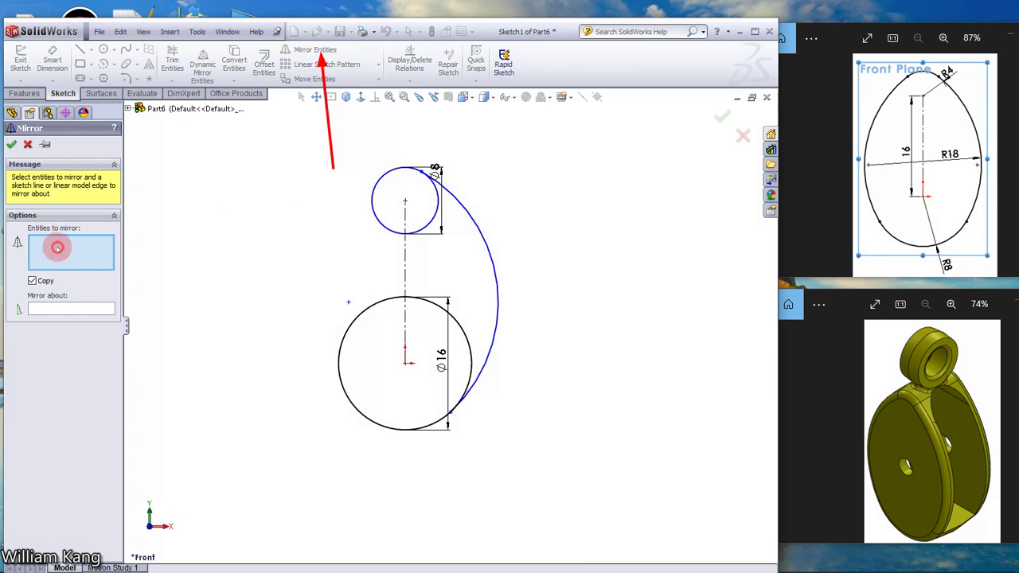
pyautogui.click(496, 289)
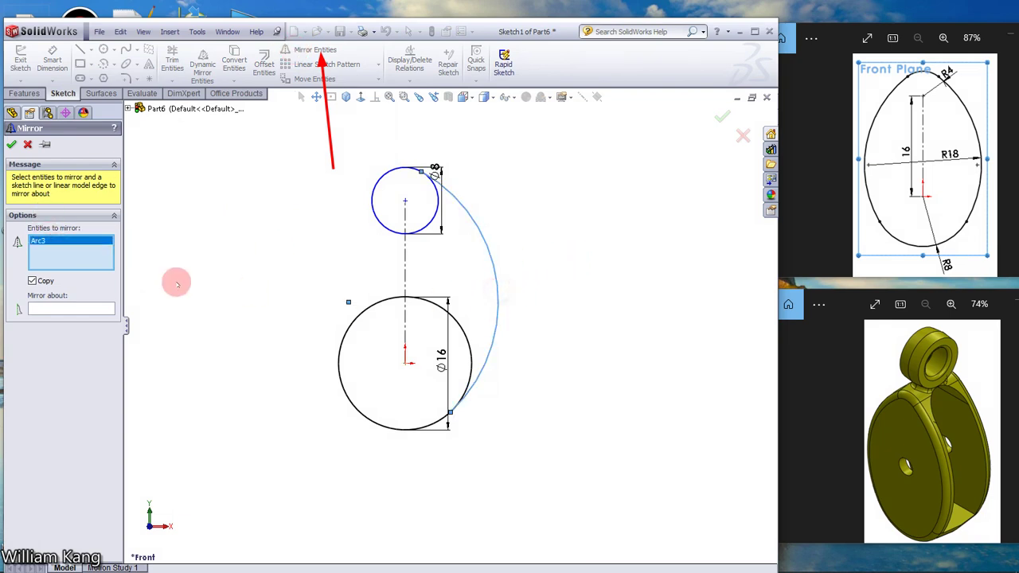
pyautogui.click(45, 308)
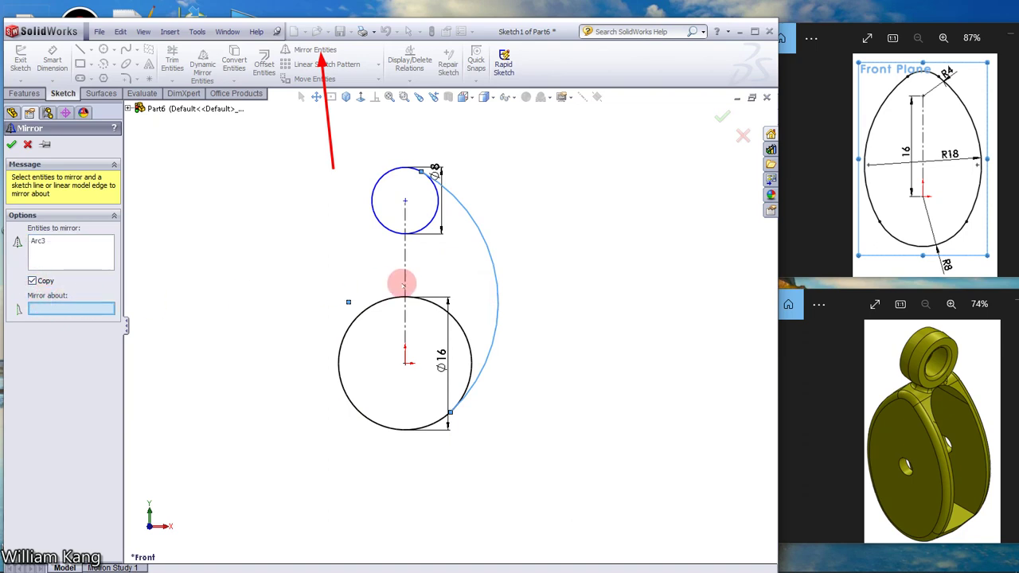
pyautogui.click(406, 274)
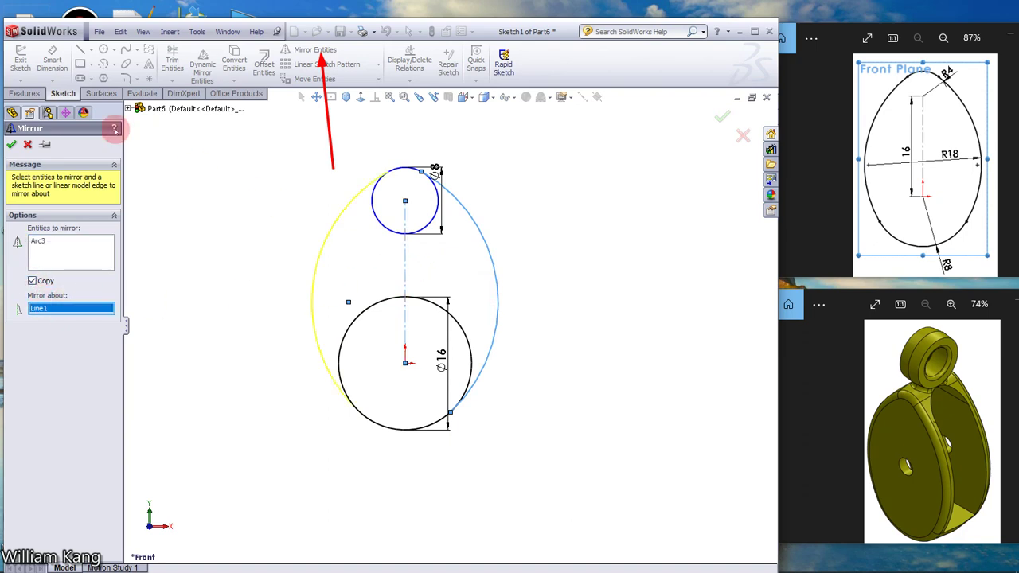
pyautogui.click(10, 144)
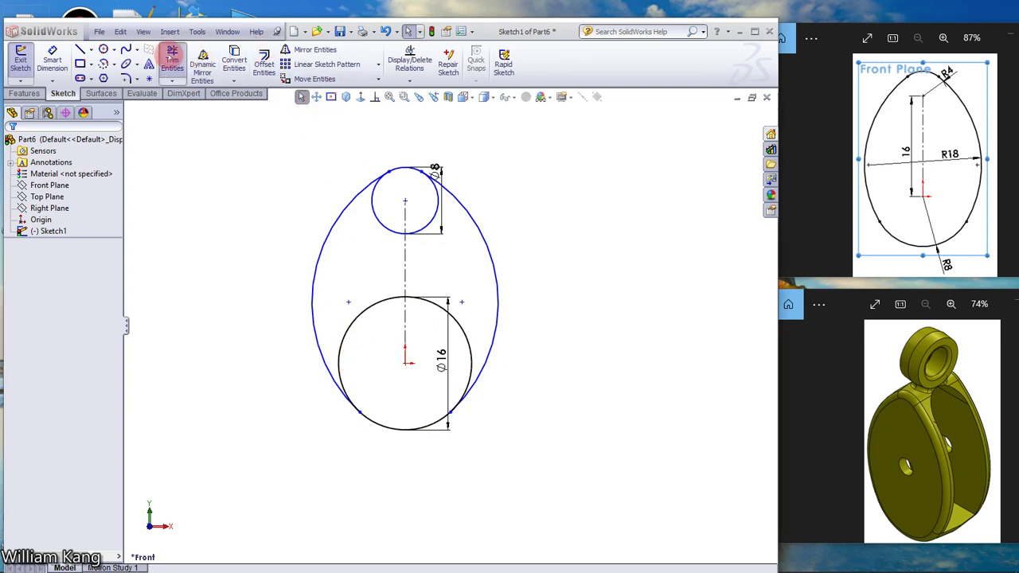
# Power-trim the inner segments of the Ø8 and Ø16 circles to leave one closed egg outline
pyautogui.click(172, 56)
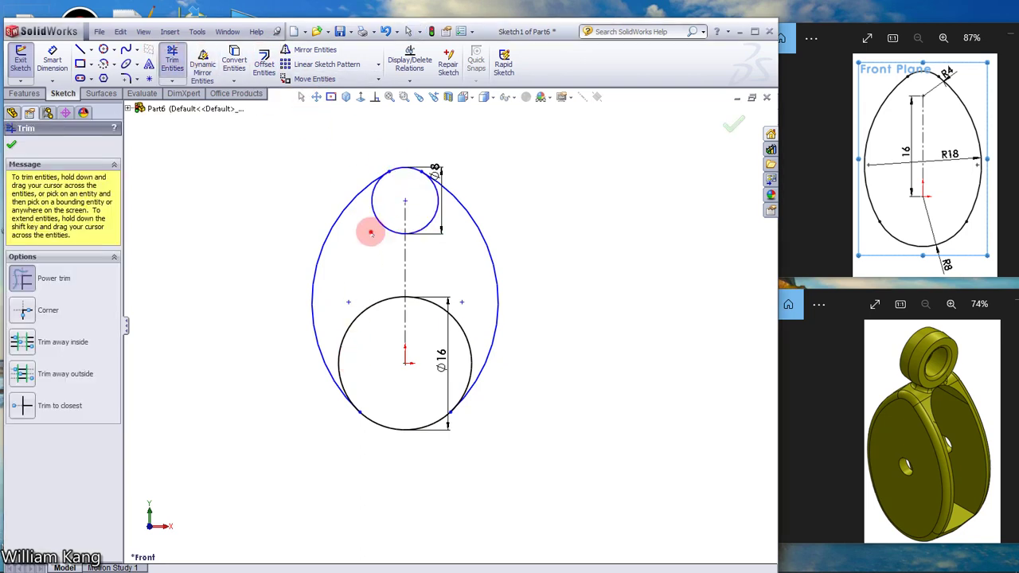
pyautogui.moveTo(370, 232)
pyautogui.mouseDown()
pyautogui.moveTo(393, 210)
pyautogui.moveTo(433, 221)
pyautogui.moveTo(372, 257)
pyautogui.moveTo(350, 284)
pyautogui.moveTo(371, 330)
pyautogui.moveTo(435, 332)
pyautogui.moveTo(470, 313)
pyautogui.moveTo(462, 325)
pyautogui.moveTo(427, 241)
pyautogui.mouseUp()
pyautogui.click(12, 143)
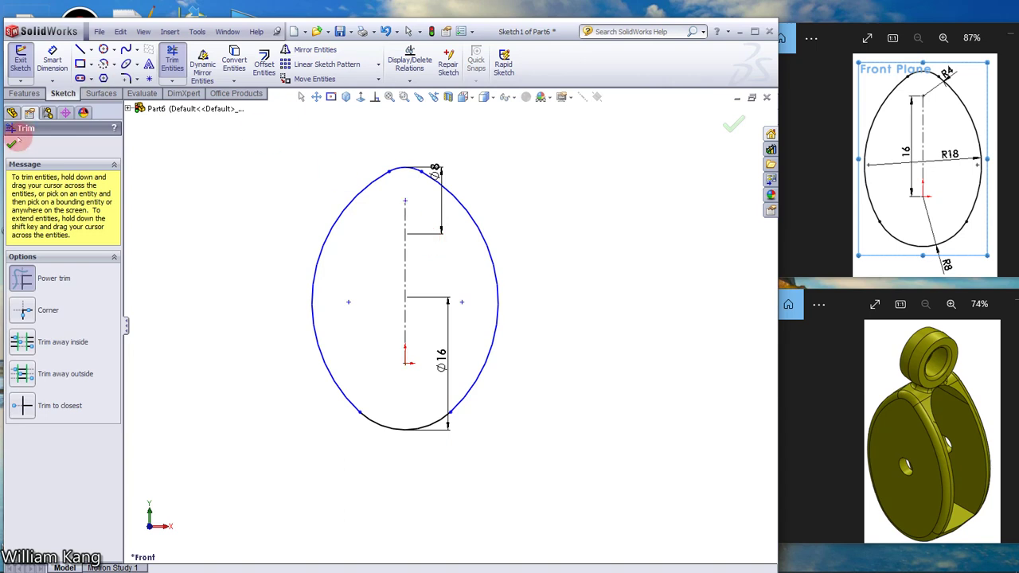
pyautogui.click(52, 62)
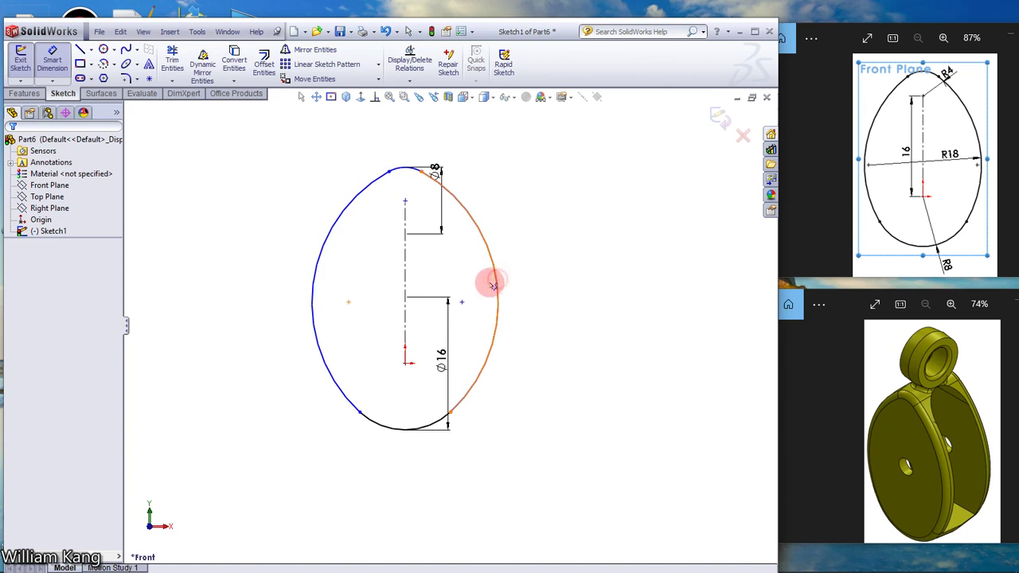
# Add an R18 radius dimension to the right side arc
pyautogui.click(495, 278)
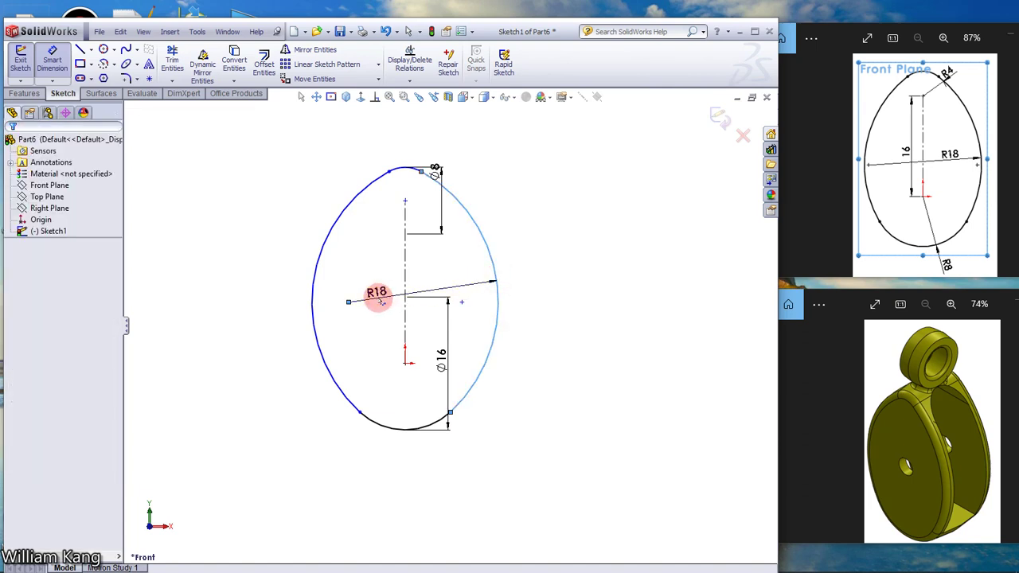
pyautogui.click(380, 301)
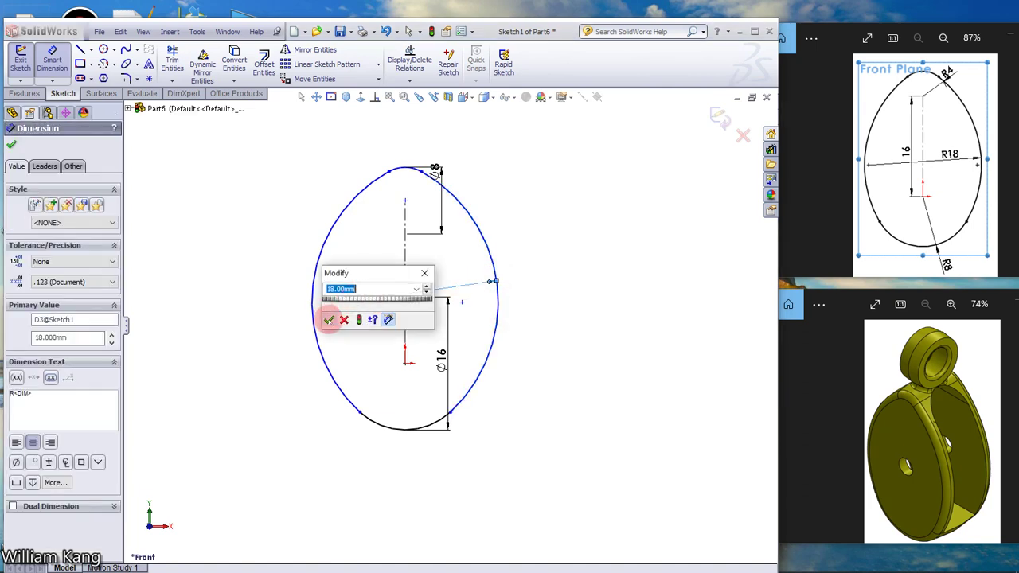
pyautogui.click(329, 320)
pyautogui.click(151, 242)
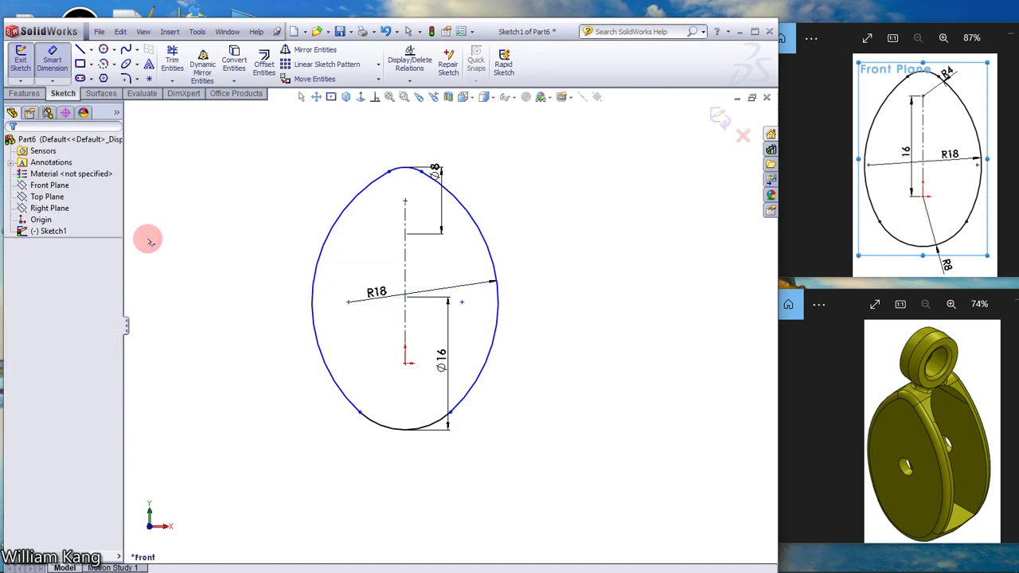
# Move the leftover Ø8 dimension off the outline and delete it
pyautogui.moveTo(437, 167); pyautogui.dragTo(482, 142)
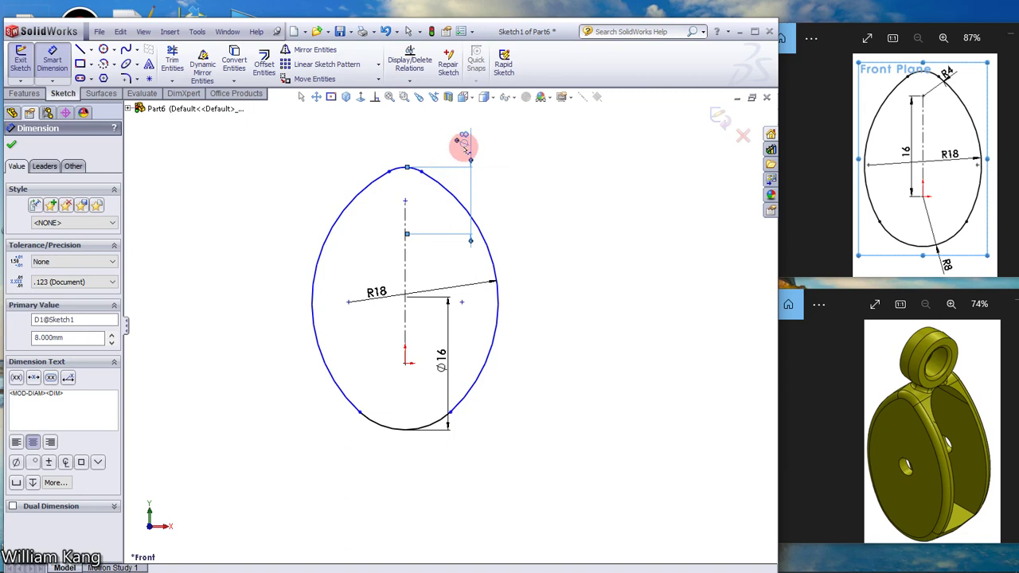
pyautogui.click(223, 535)
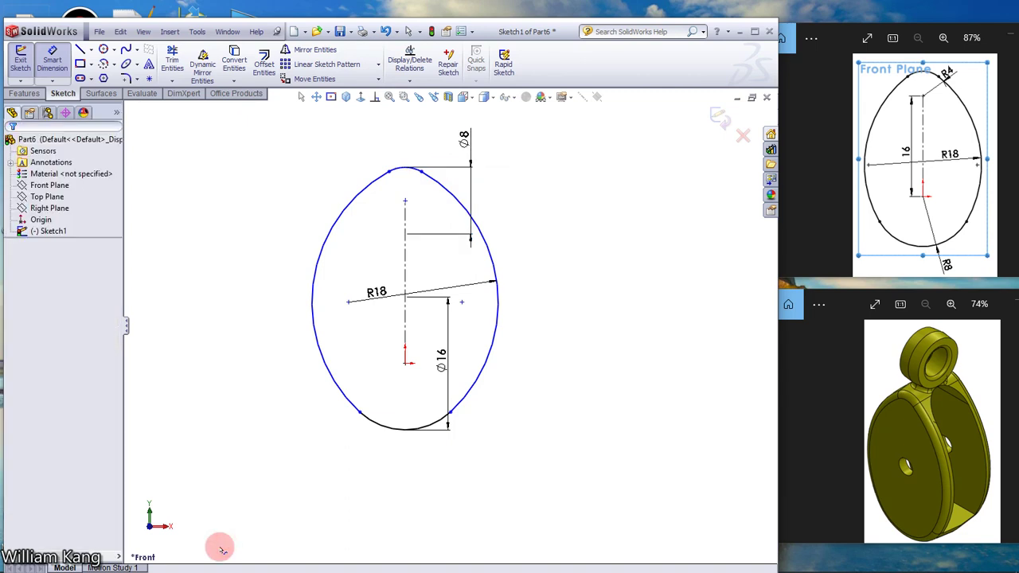
pyautogui.click(466, 140)
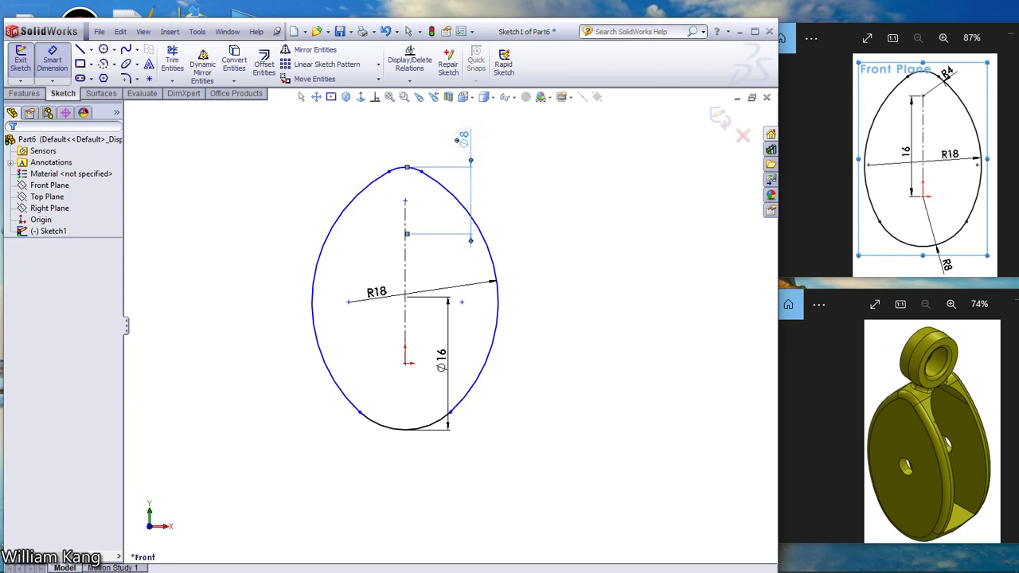
pyautogui.press('Delete')
# Dimension the top arc of the egg with an R4 radius
pyautogui.click(50, 64)
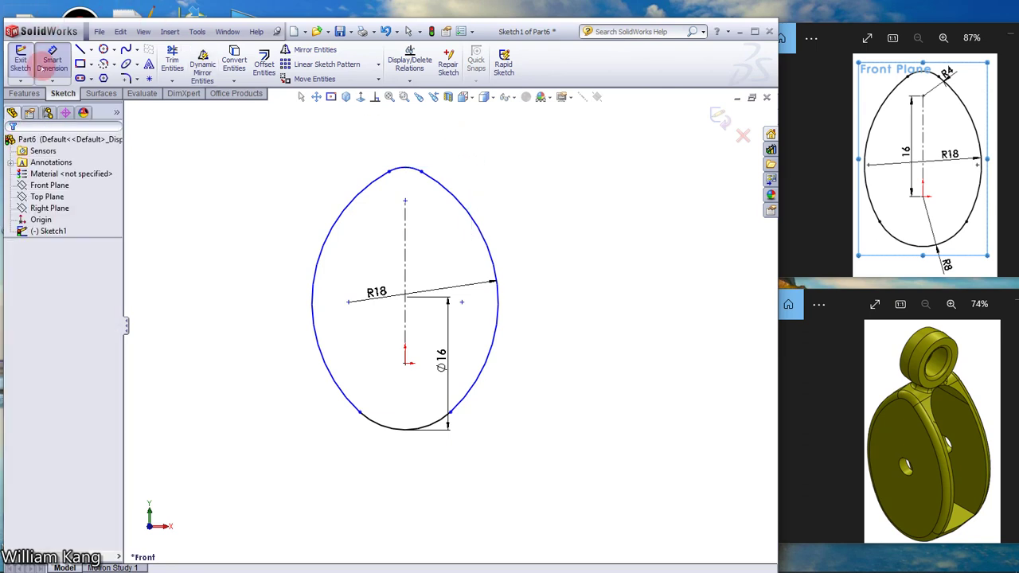
pyautogui.click(406, 170)
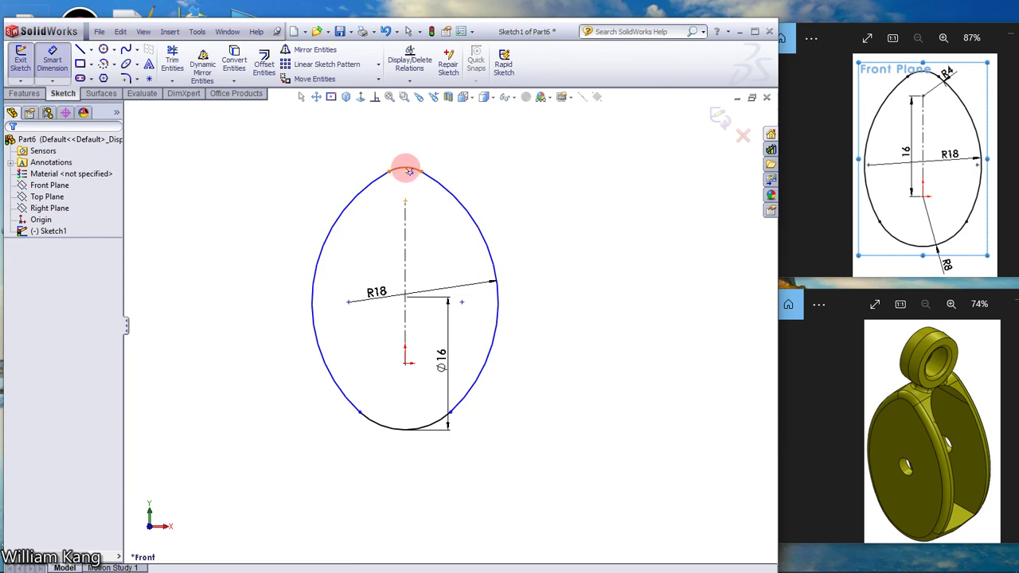
pyautogui.click(451, 138)
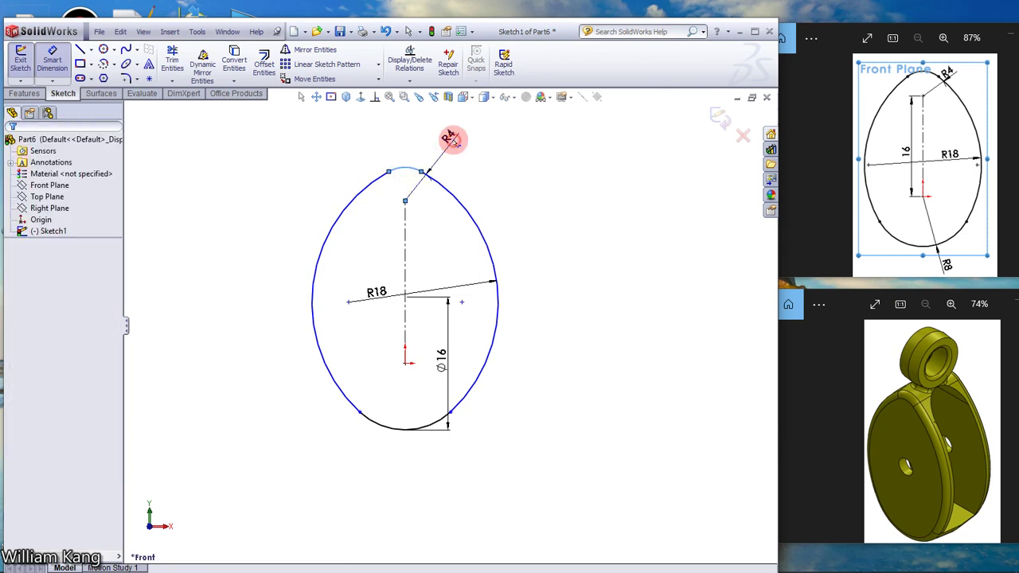
pyautogui.click(406, 161)
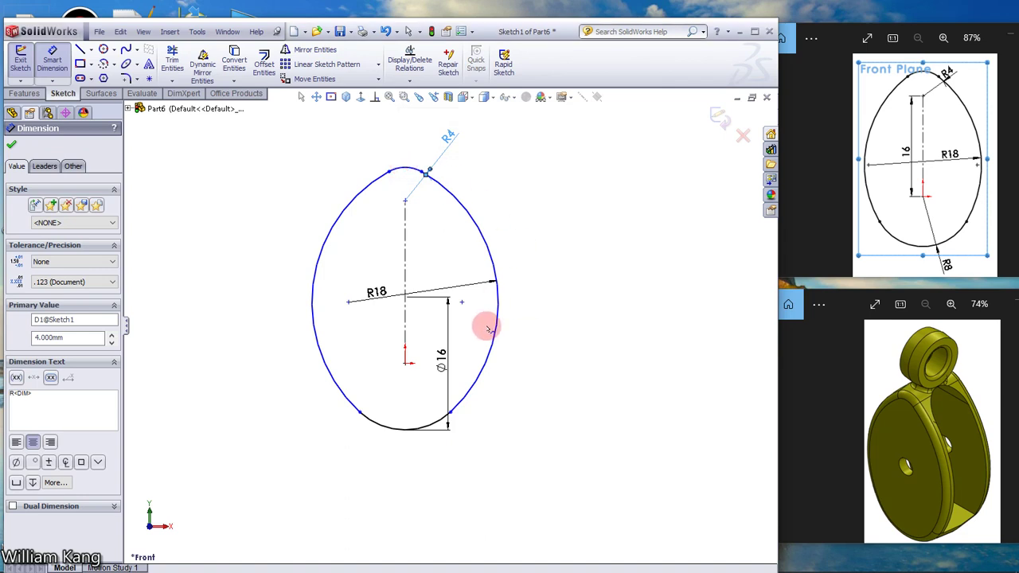
# Delete the Ø16 dimension and give the bottom arc an R8 radius
pyautogui.click(441, 360)
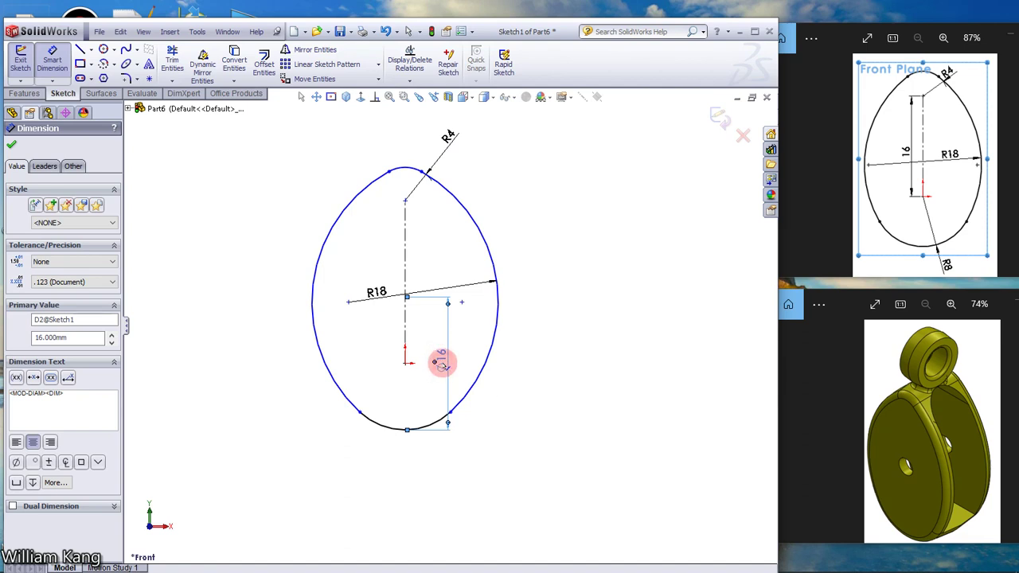
pyautogui.press('Delete')
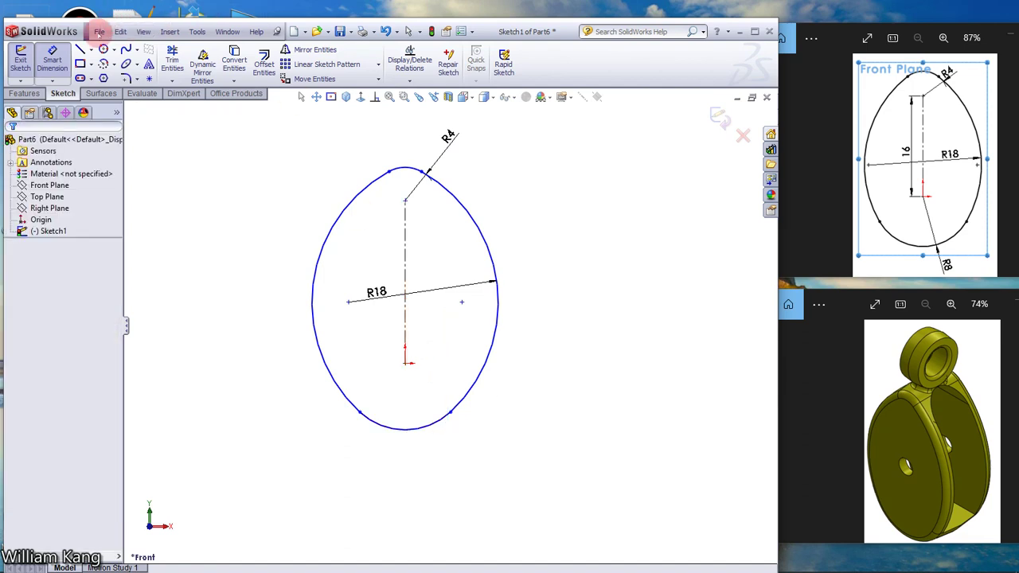
pyautogui.click(415, 432)
pyautogui.click(462, 464)
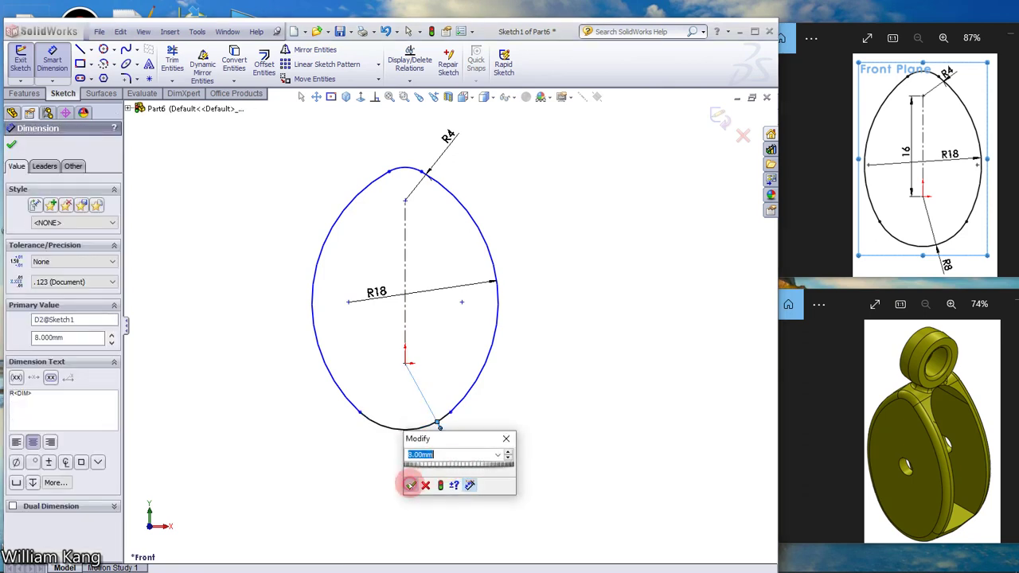
pyautogui.click(411, 485)
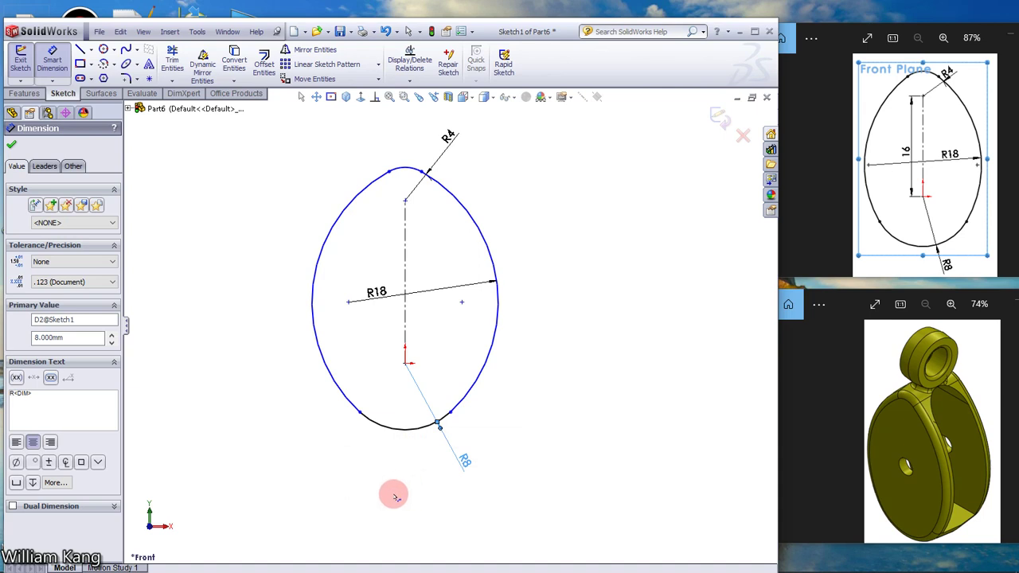
pyautogui.click(575, 474)
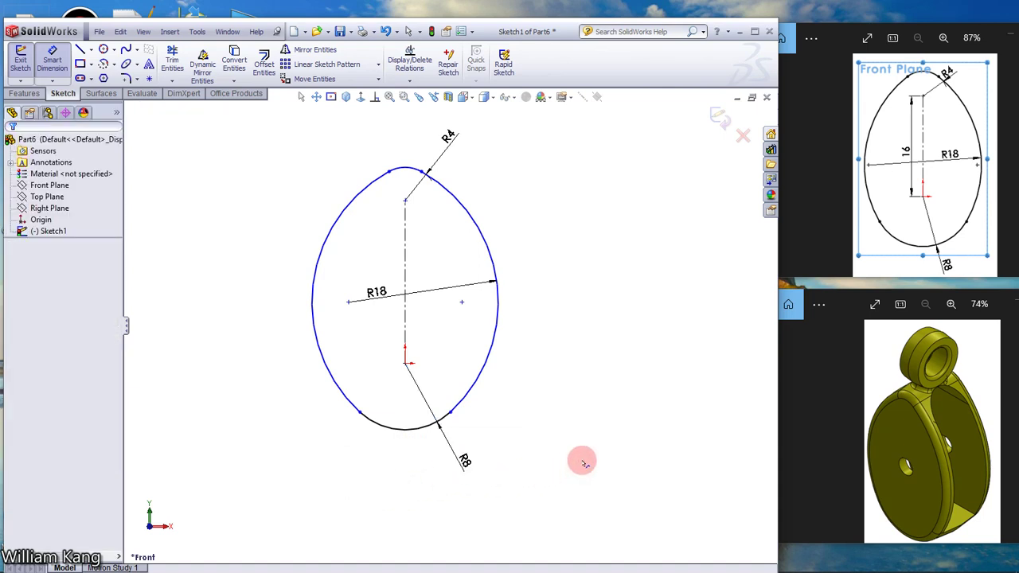
# Dimension the vertical centerline to 16 mm between the top and bottom arc centres
pyautogui.click(406, 275)
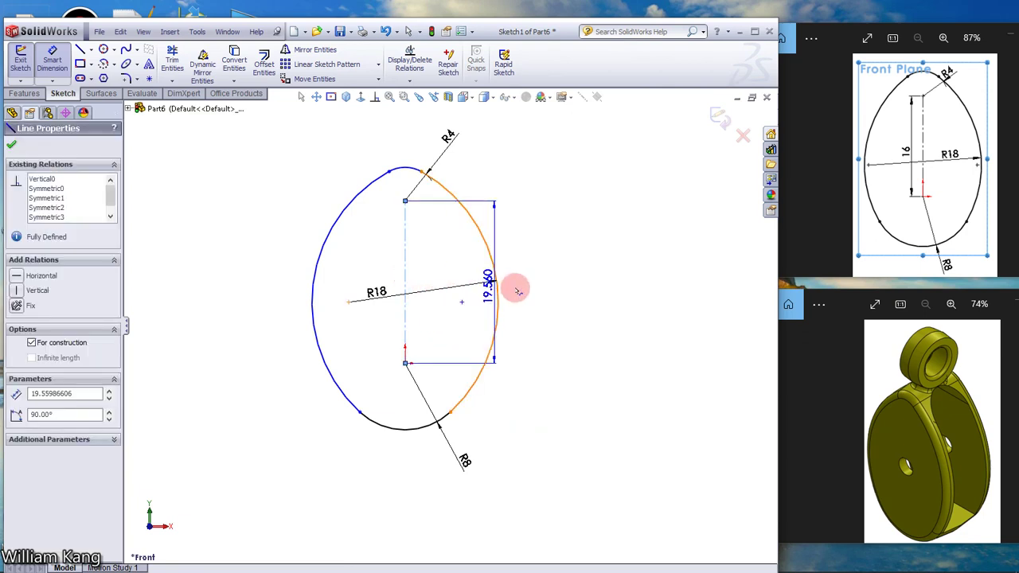
pyautogui.click(521, 289)
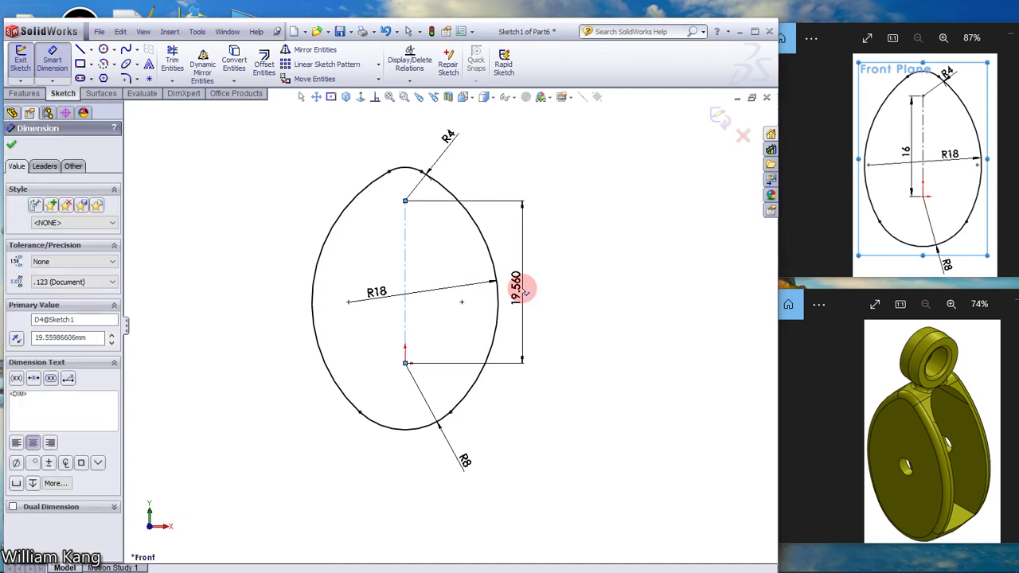
pyautogui.write('16')
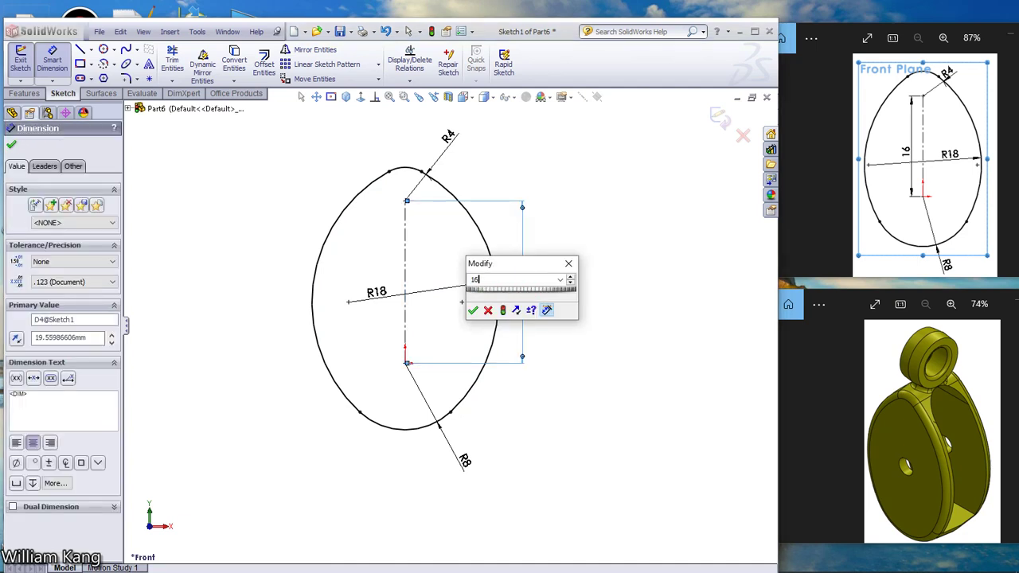
pyautogui.press('Return')
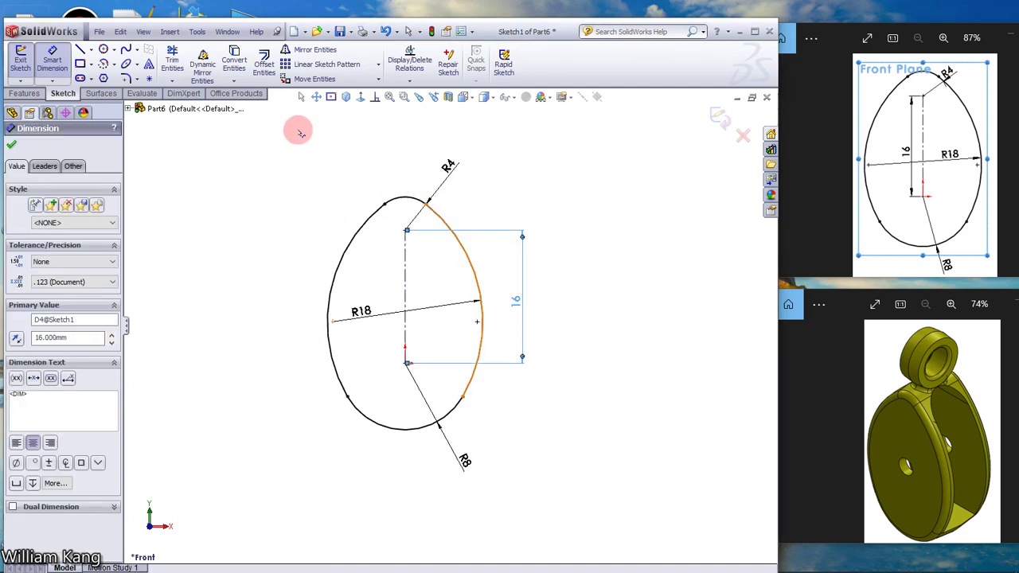
pyautogui.click(13, 145)
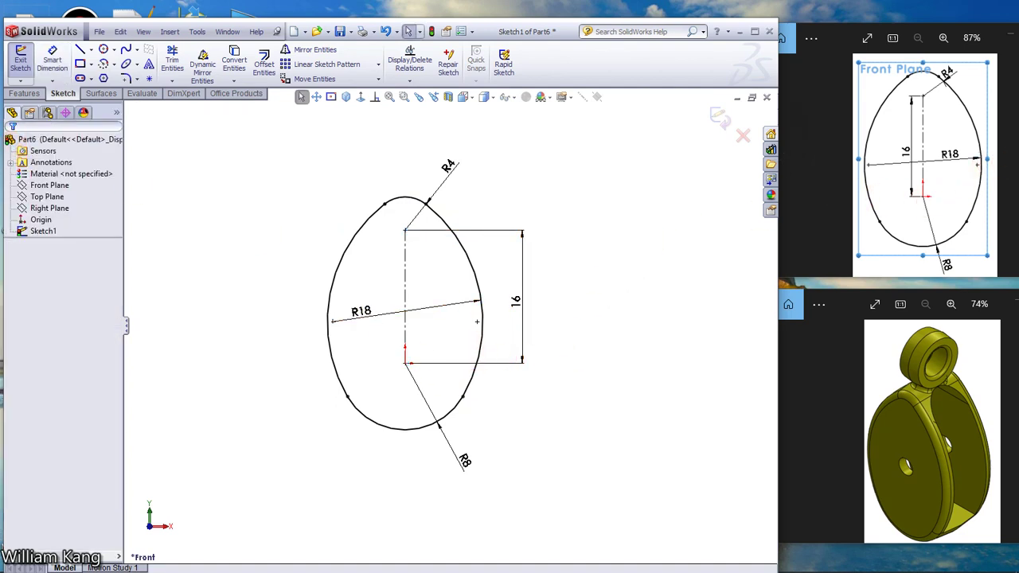
# Extrude the egg sketch 10 mm Mid Plane with a 6° draft as Boss-Extrude1
pyautogui.press('Right')
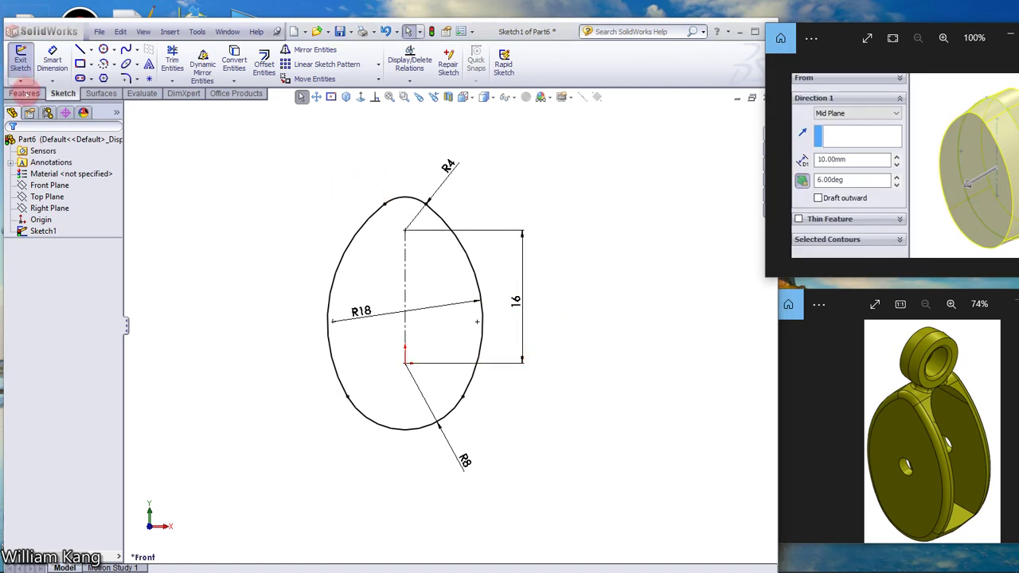
pyautogui.click(25, 94)
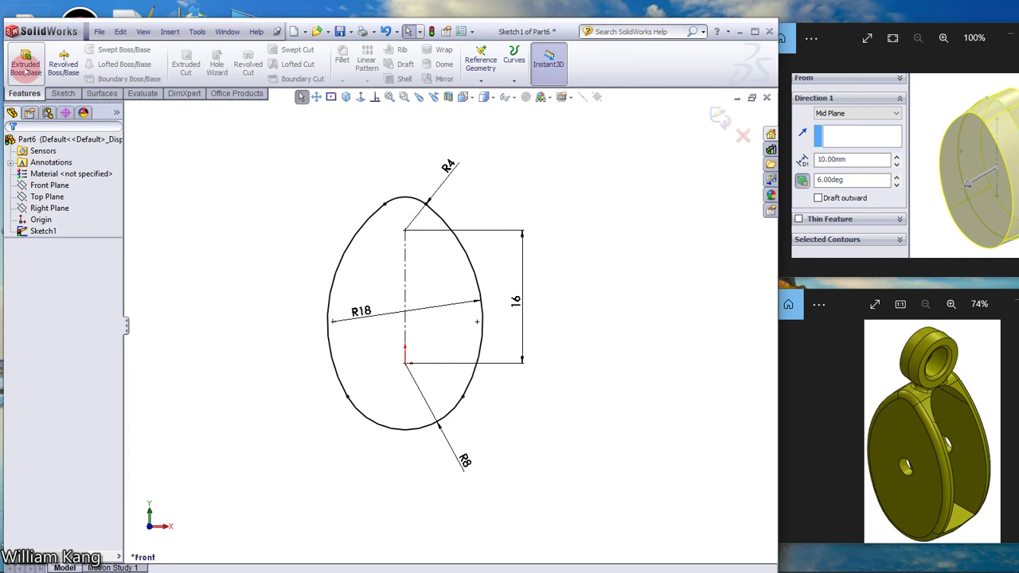
pyautogui.click(27, 71)
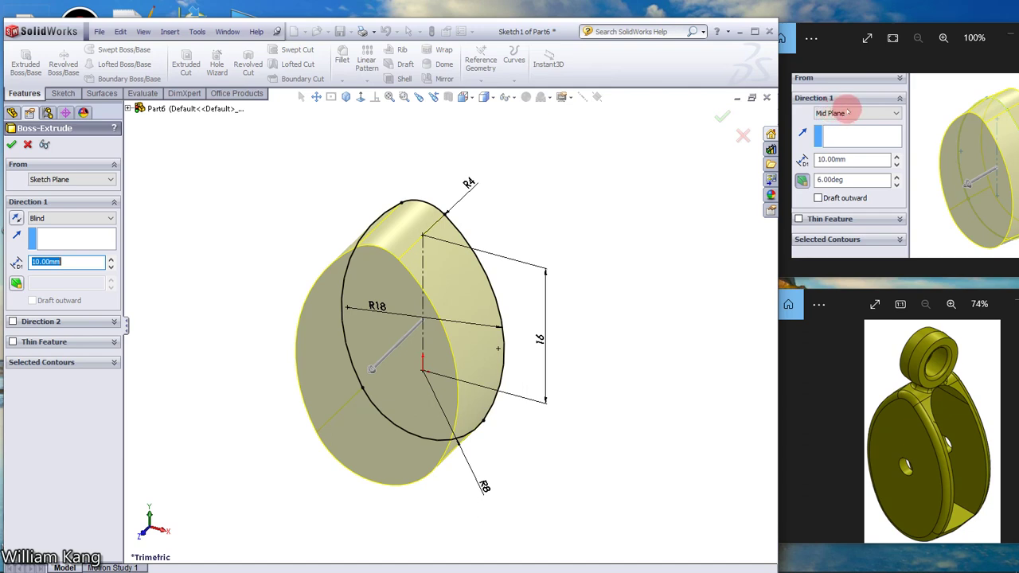
pyautogui.click(112, 218)
pyautogui.click(71, 270)
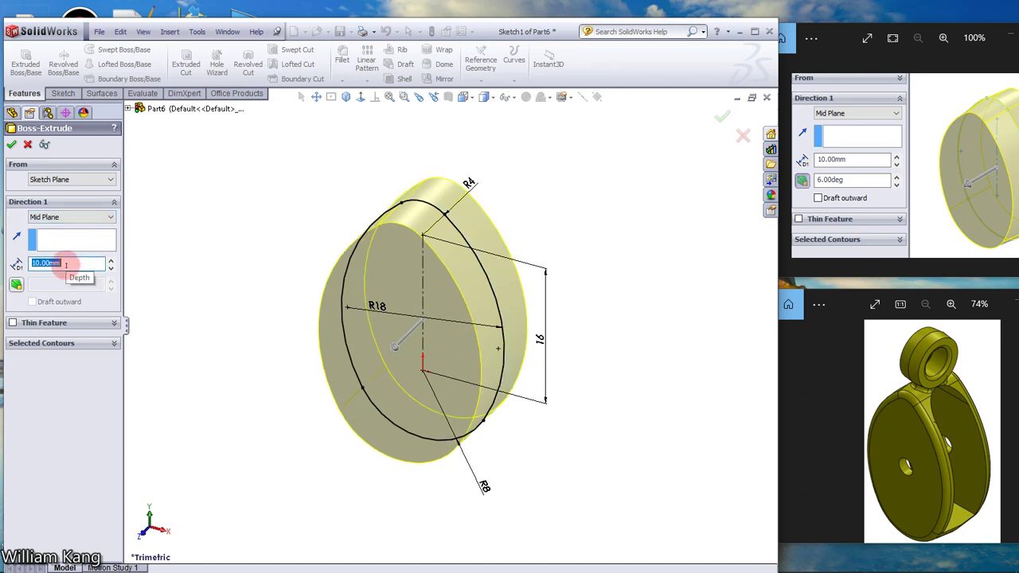
pyautogui.click(16, 285)
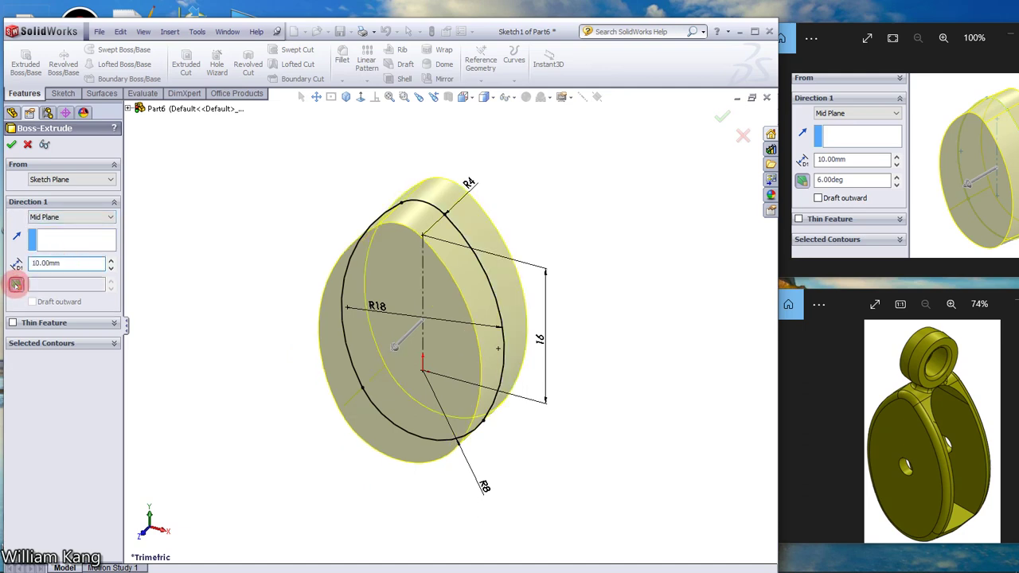
pyautogui.click(57, 284)
pyautogui.scroll(1, 64, 284)
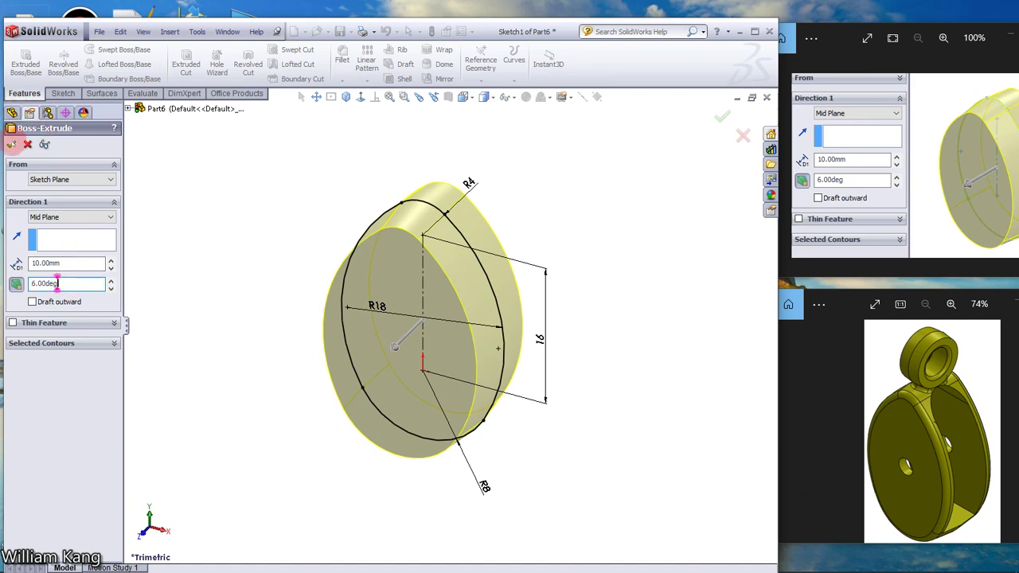
pyautogui.click(11, 144)
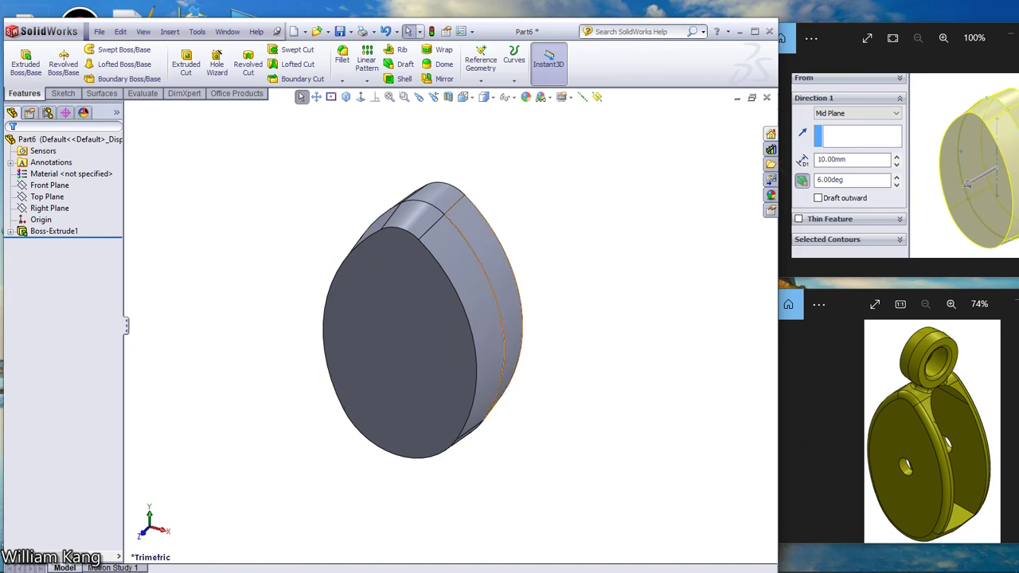
# Start a new sketch on the Right Plane and view it face-on
pyautogui.hotkey('alt', 'Tab')
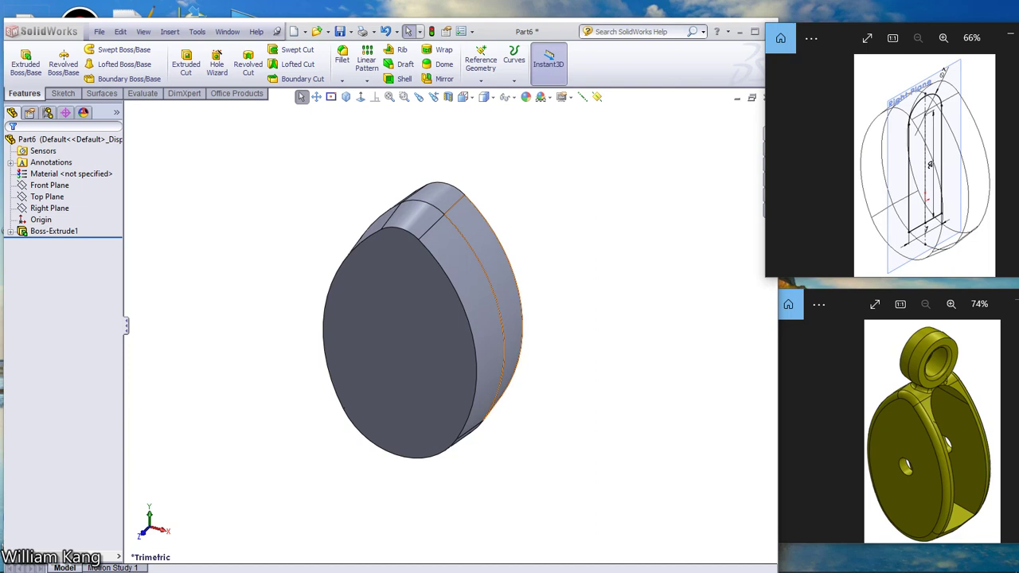
pyautogui.click(943, 174)
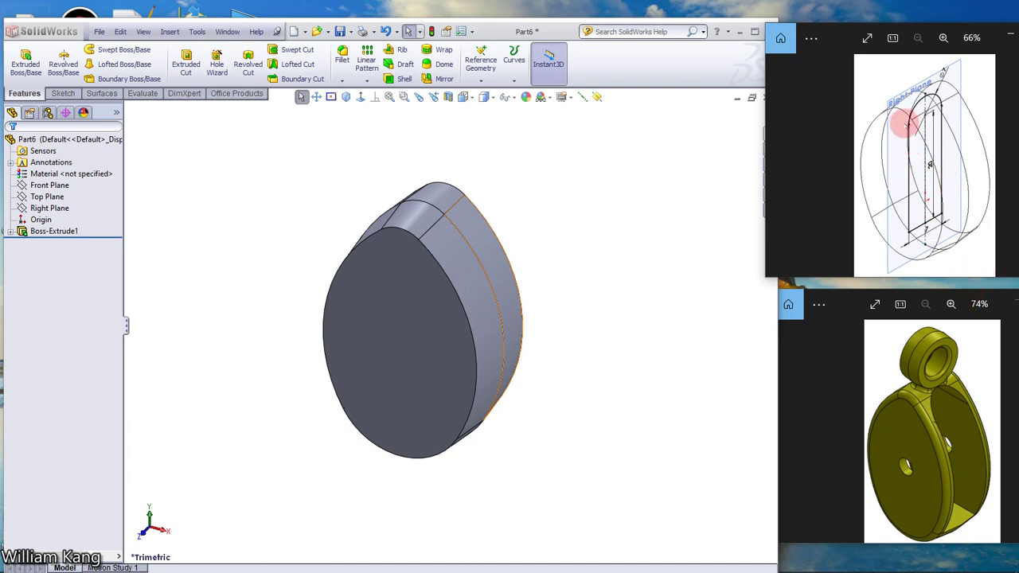
pyautogui.click(49, 196)
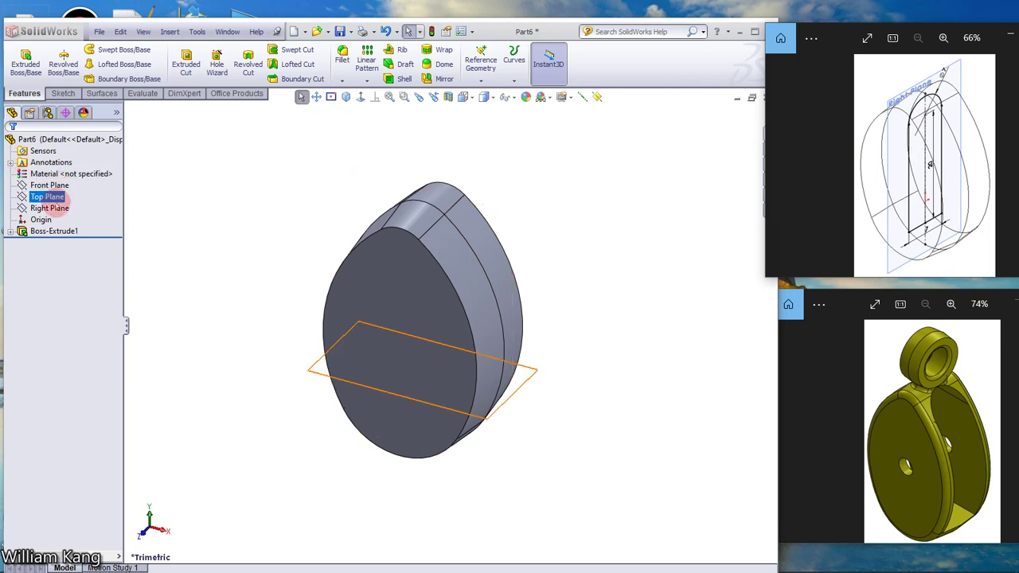
pyautogui.click(50, 208)
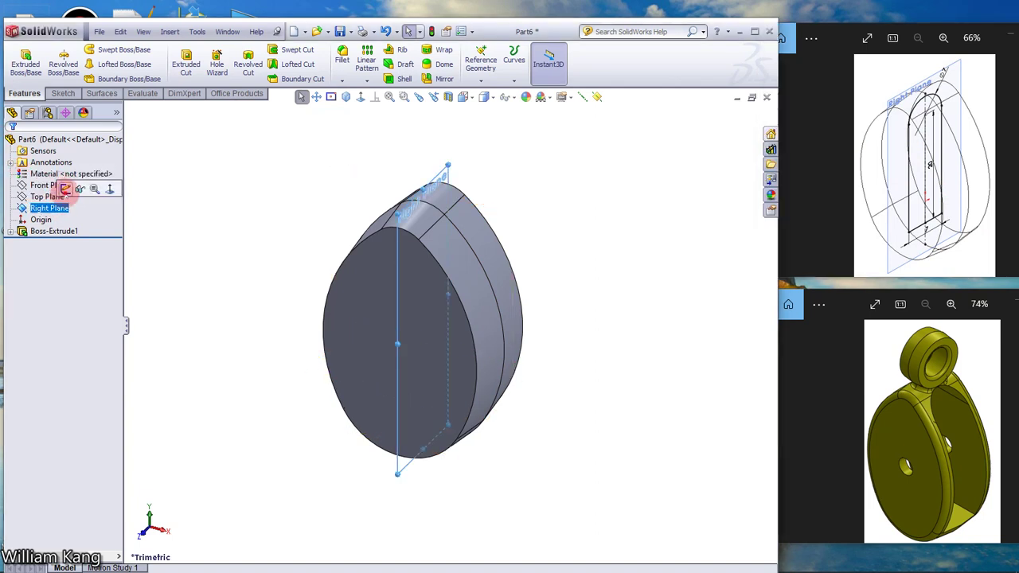
pyautogui.click(66, 189)
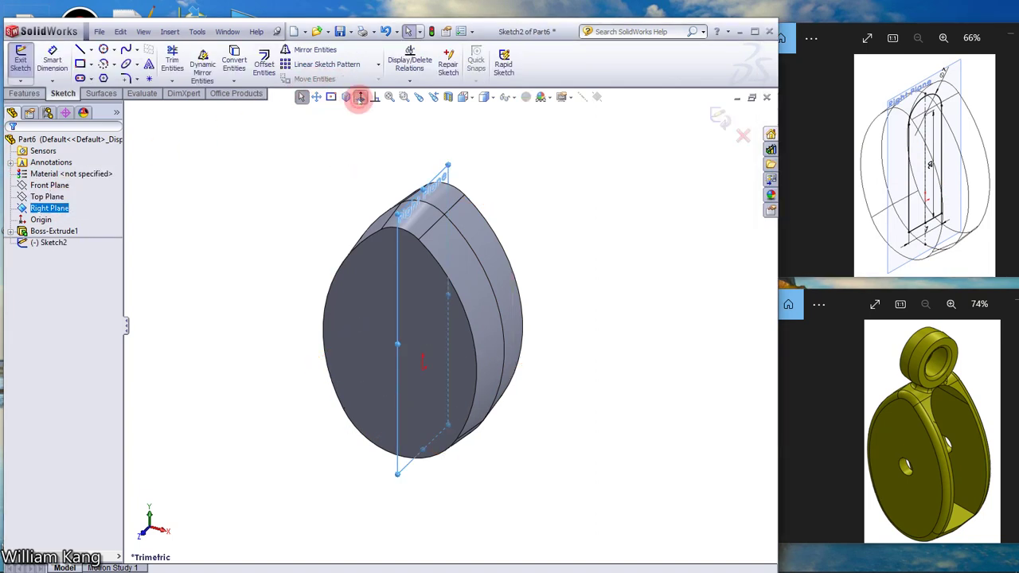
pyautogui.click(360, 97)
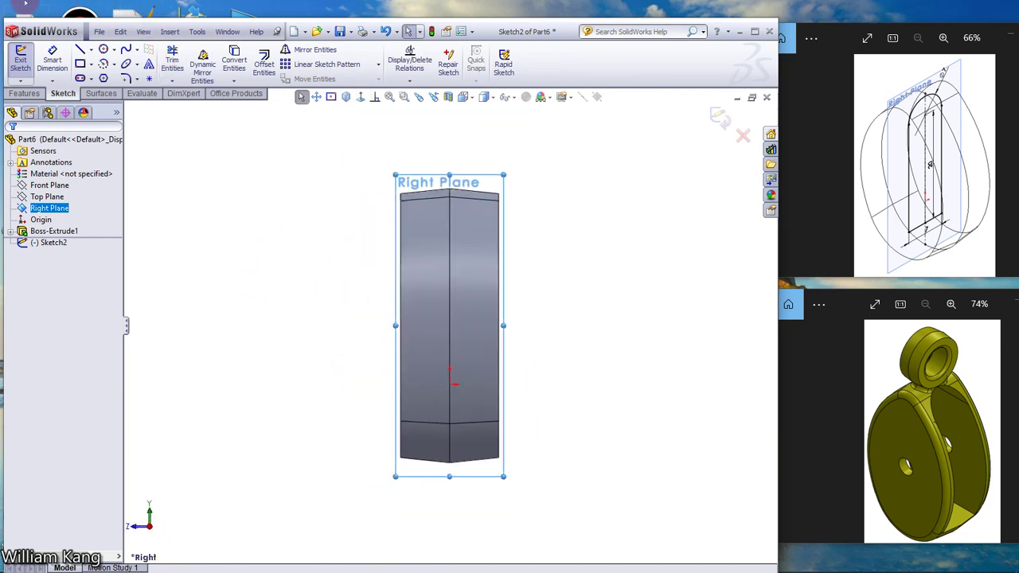
# Draw the closed U-slot outline with straight sides, a flat bottom and an R5 arched top
pyautogui.click(81, 50)
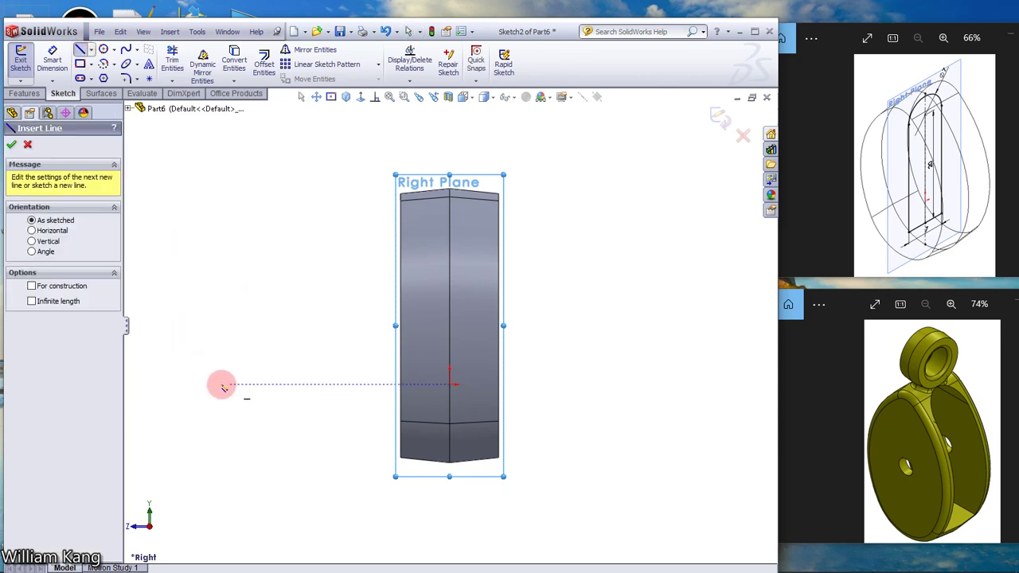
pyautogui.click(210, 442)
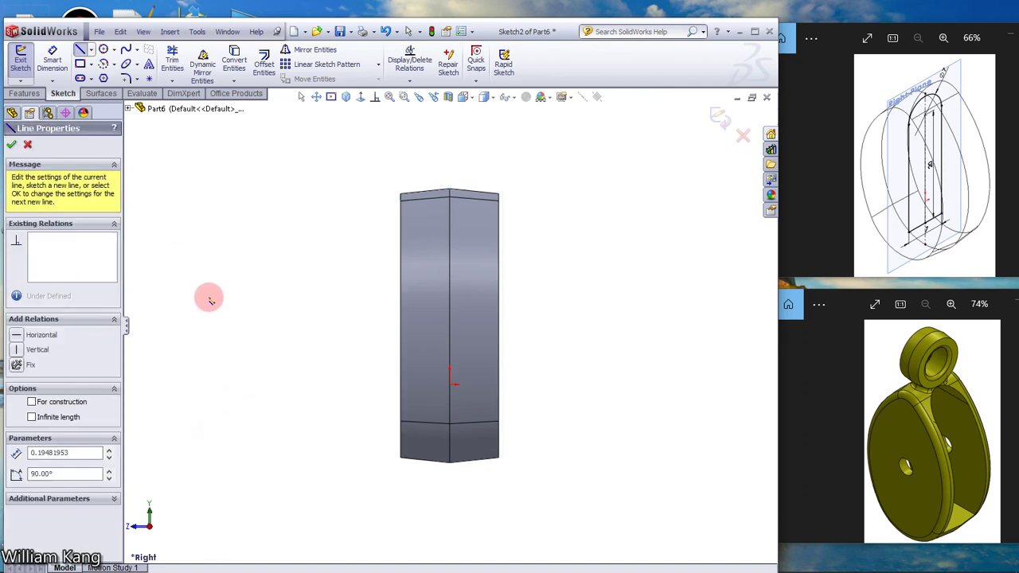
pyautogui.click(209, 269)
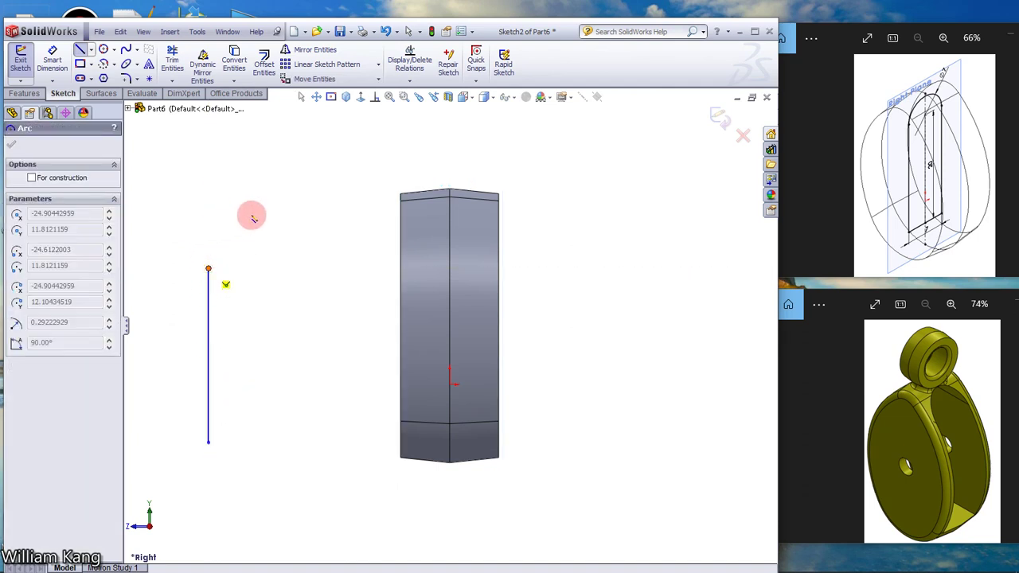
pyautogui.click(307, 269)
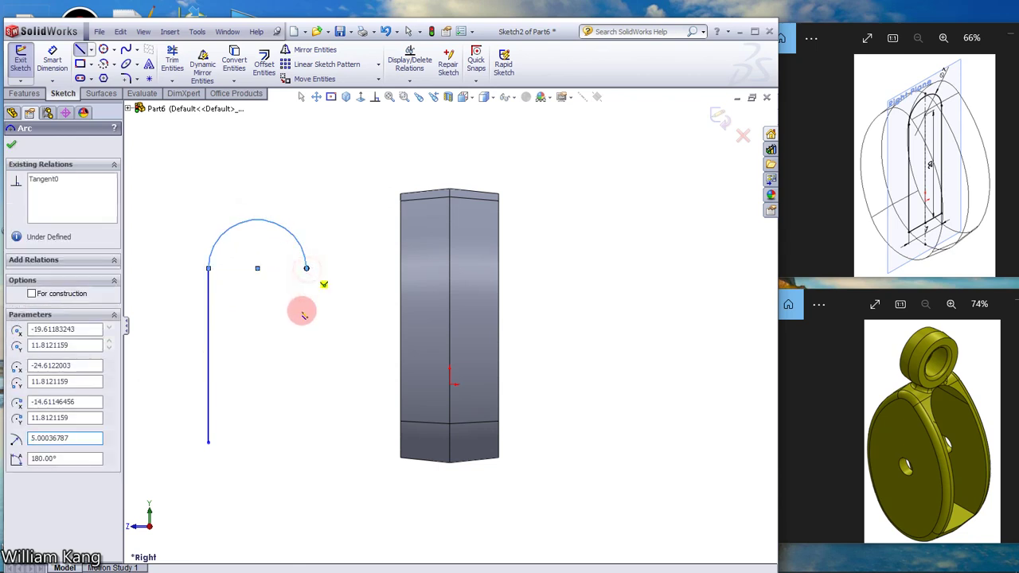
pyautogui.click(308, 443)
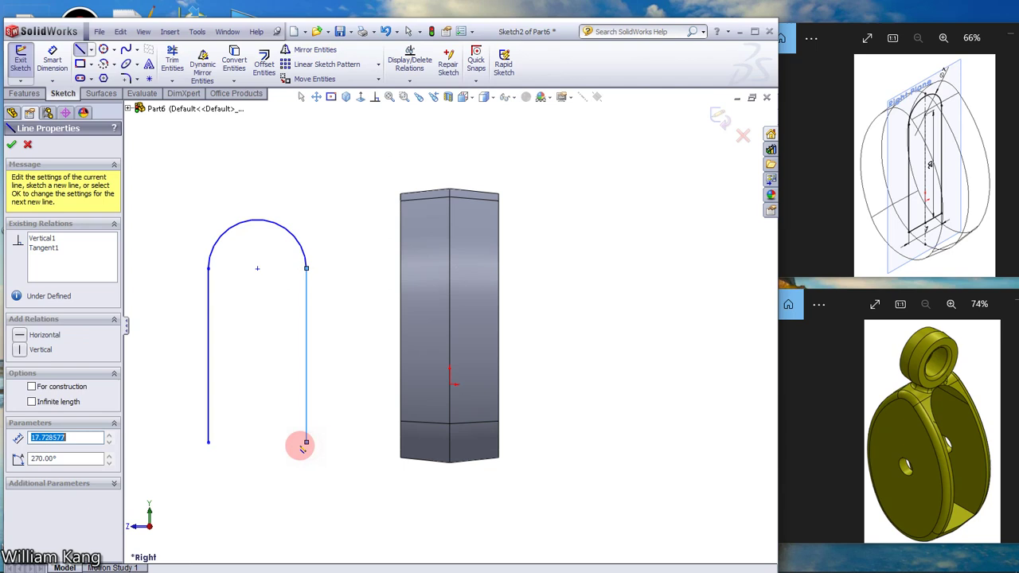
pyautogui.click(209, 443)
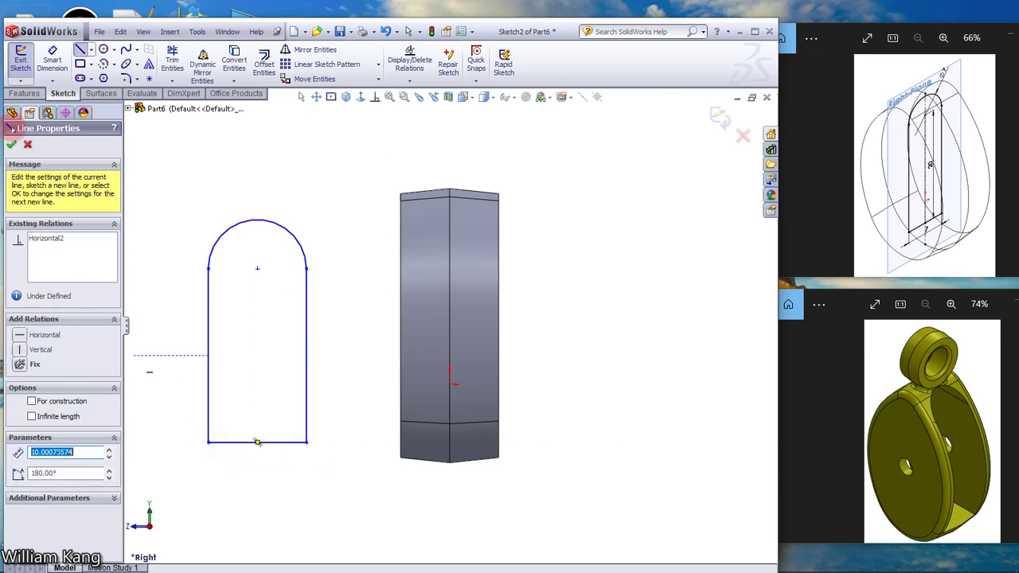
pyautogui.click(11, 144)
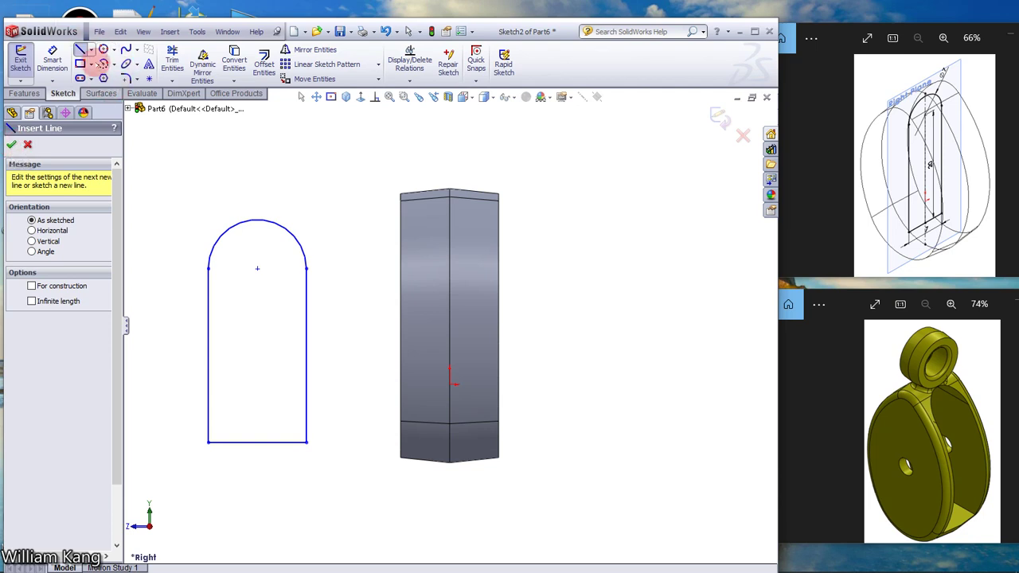
pyautogui.click(91, 49)
# Draw a vertical centerline from the arc centre down to the slot's bottom edge
pyautogui.click(82, 70)
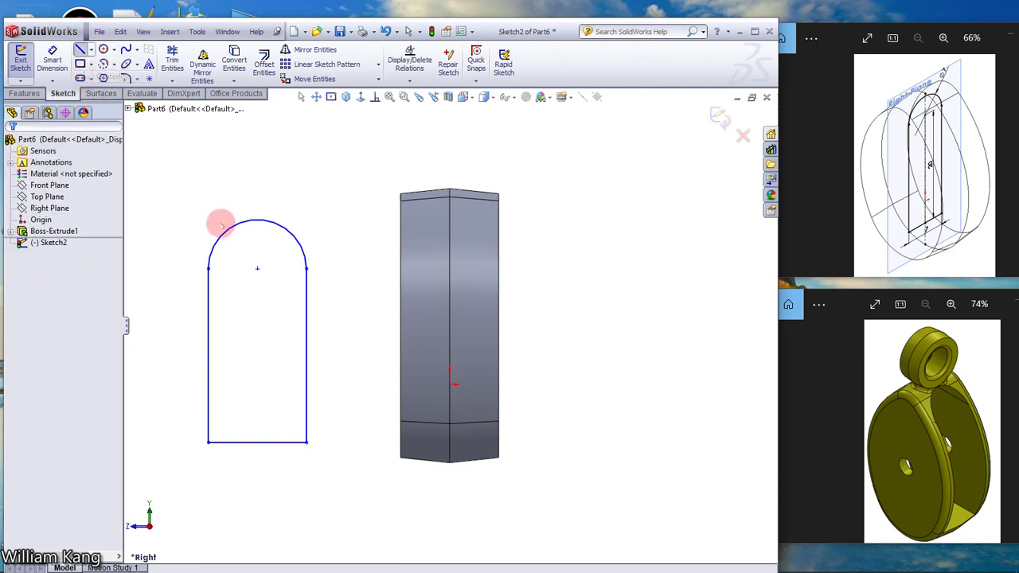
pyautogui.click(258, 270)
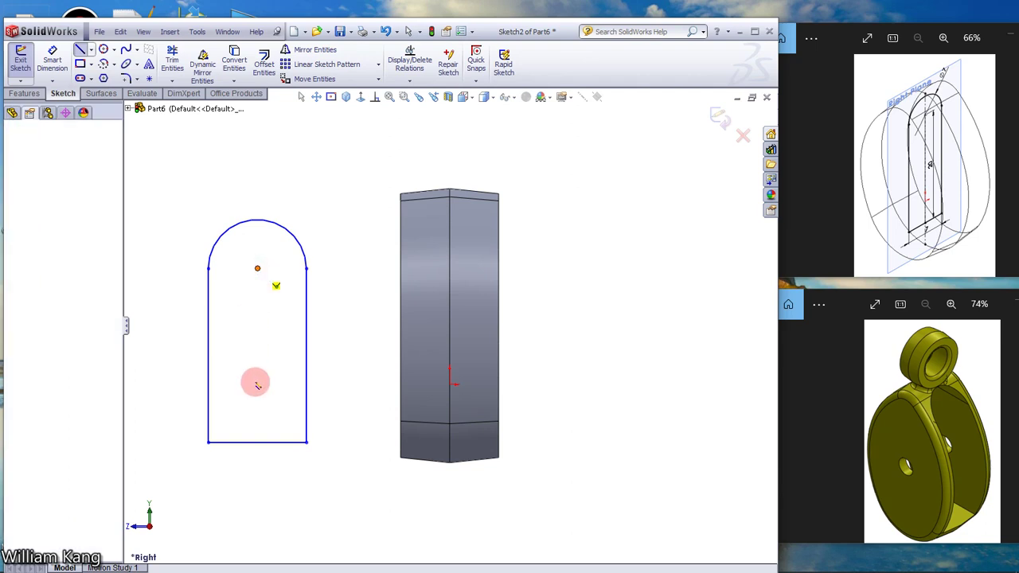
pyautogui.click(258, 442)
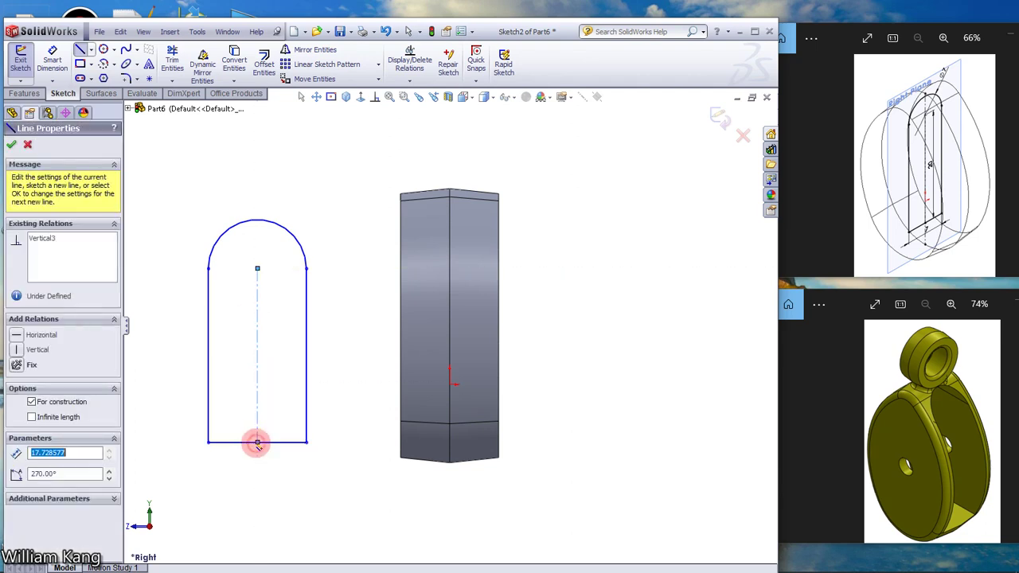
pyautogui.press('Escape')
pyautogui.press('Escape')
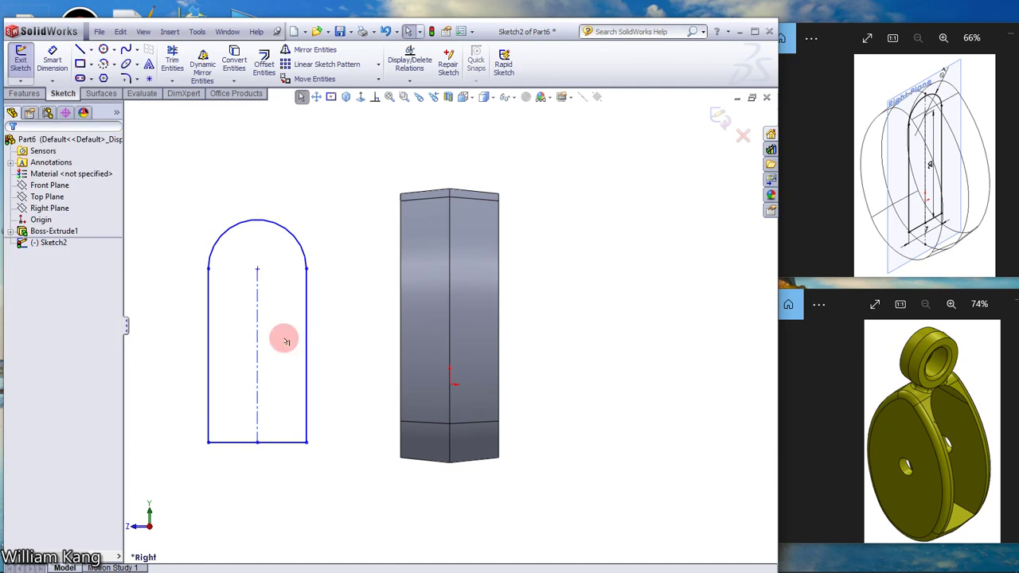
# Dimension the slot centerline to 20 mm and the bottom edge to 7 mm
pyautogui.click(52, 60)
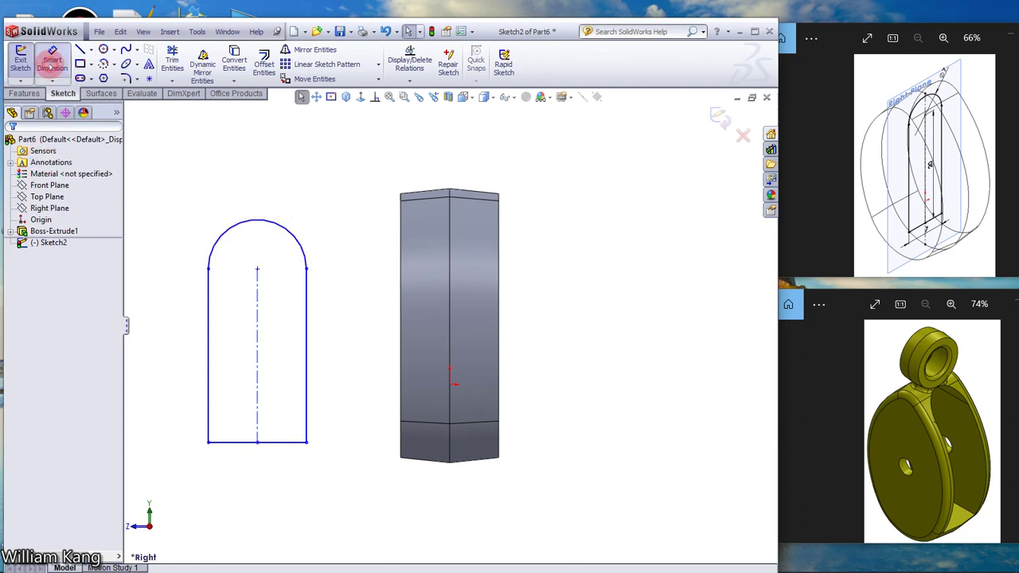
pyautogui.click(258, 333)
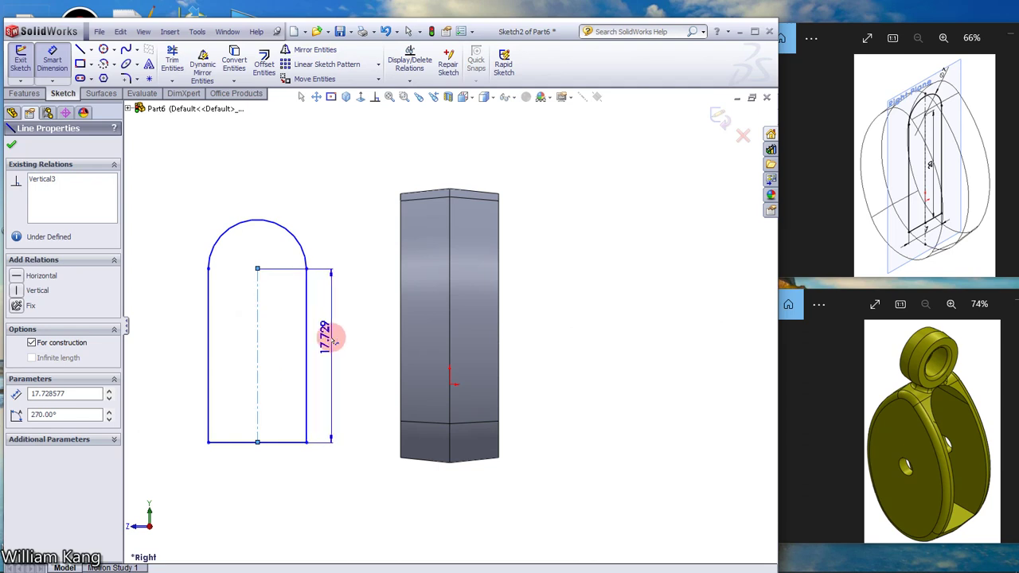
pyautogui.click(334, 339)
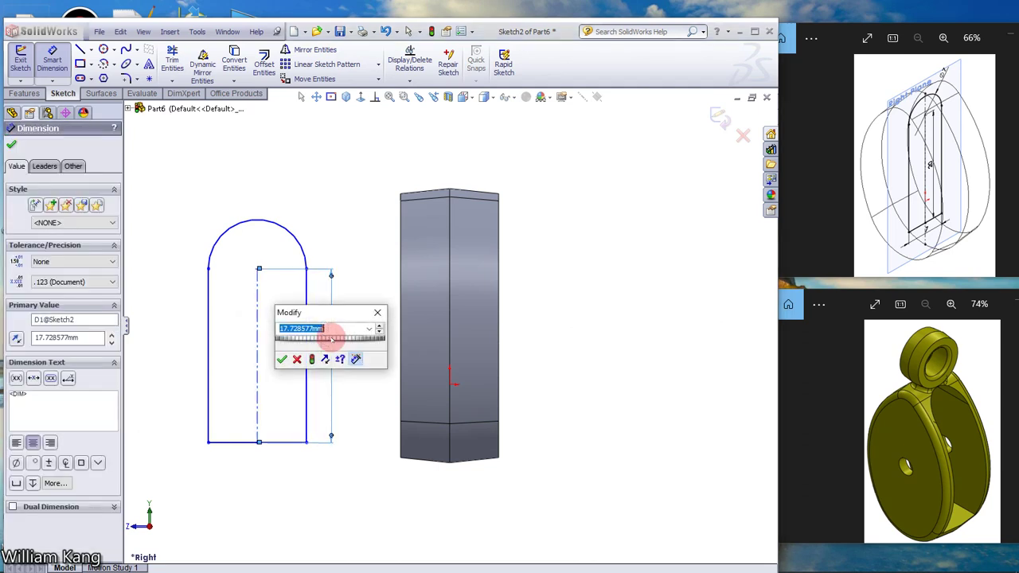
pyautogui.write('20')
pyautogui.click(331, 337)
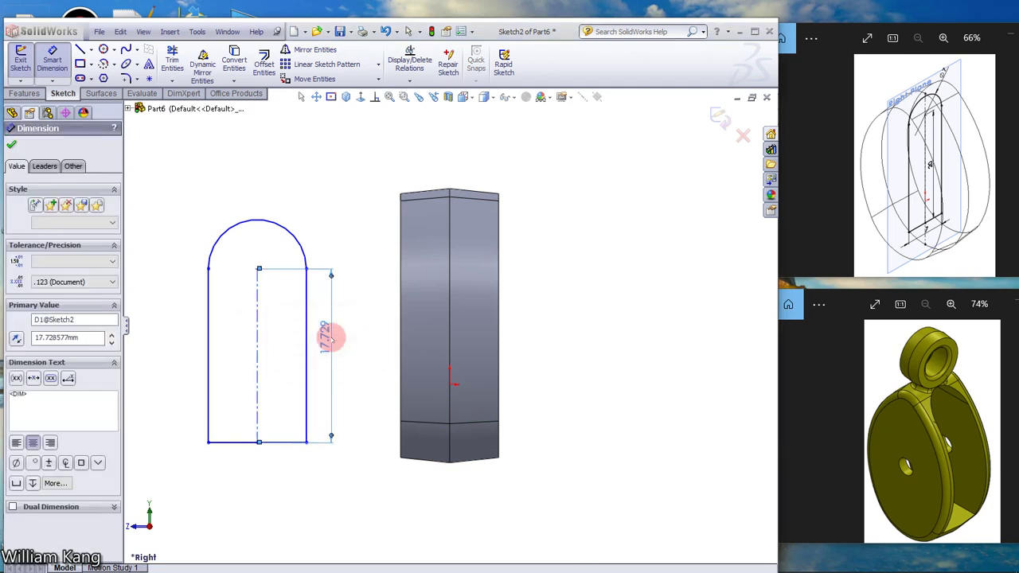
pyautogui.click(333, 468)
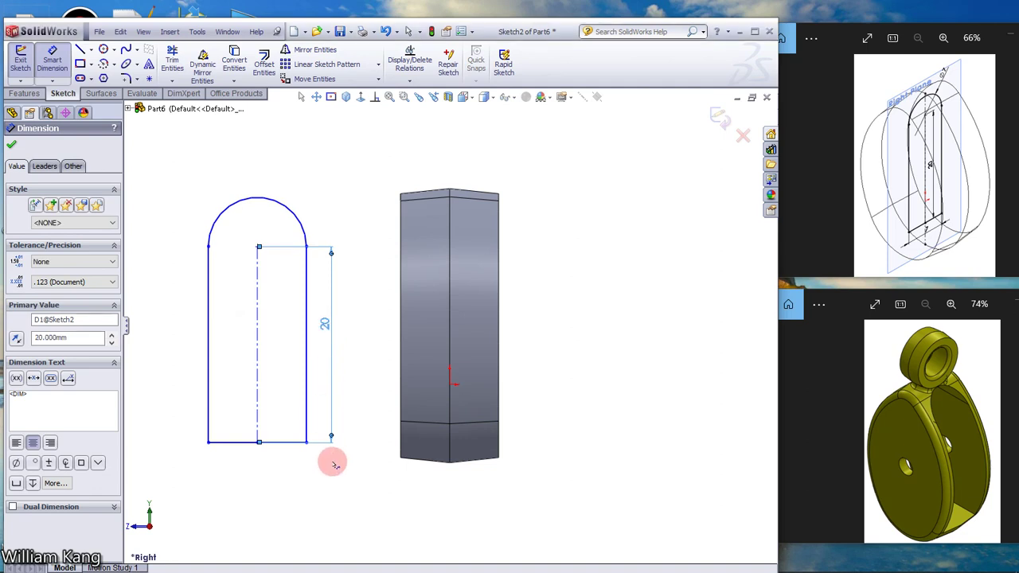
pyautogui.click(236, 447)
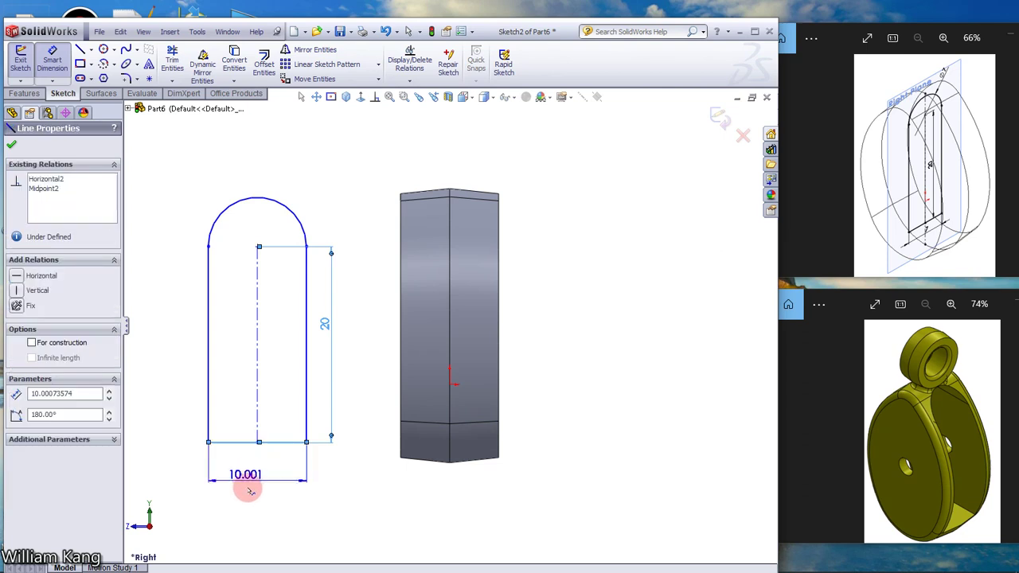
pyautogui.click(248, 486)
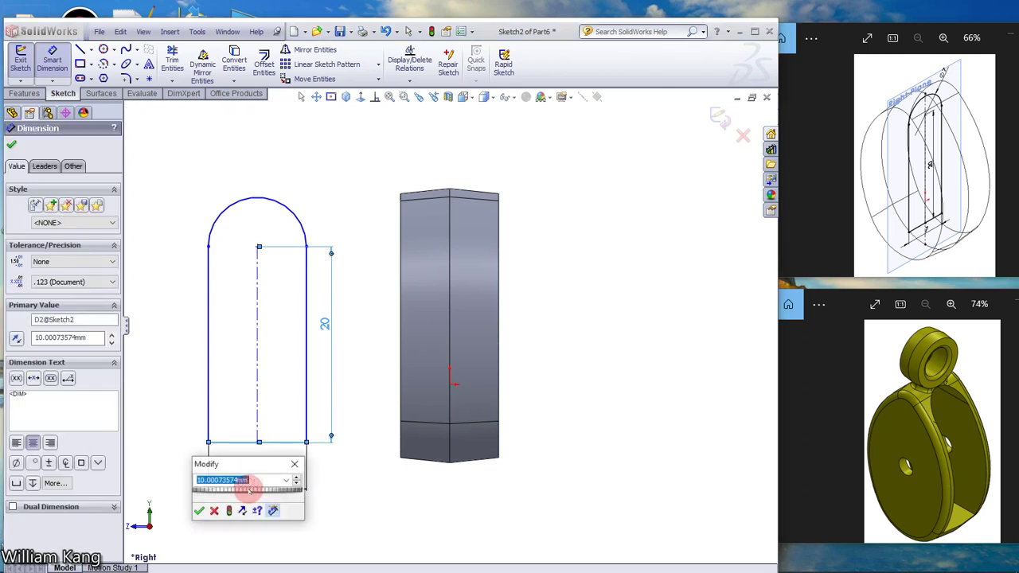
pyautogui.write('4')
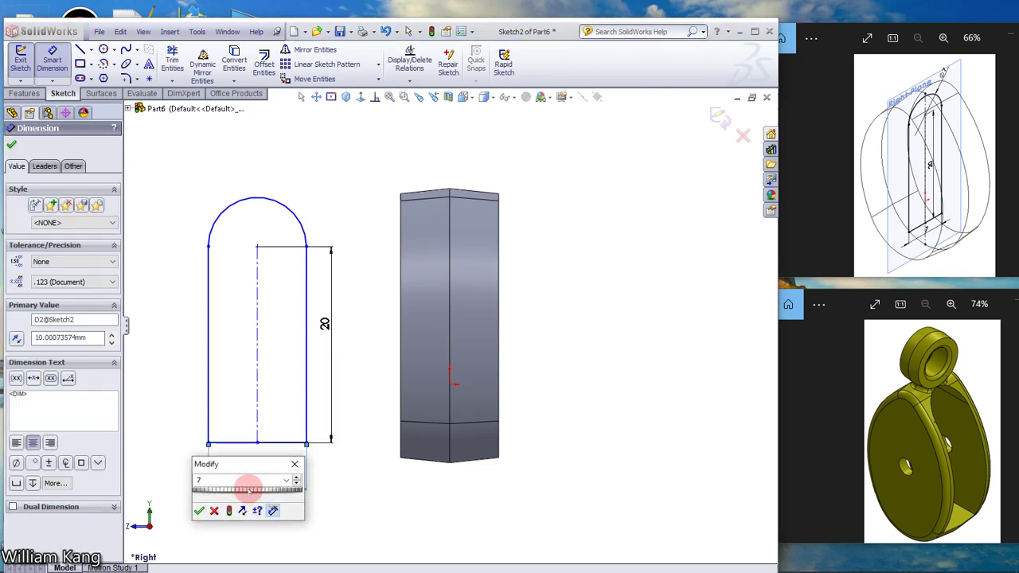
pyautogui.press('Escape')
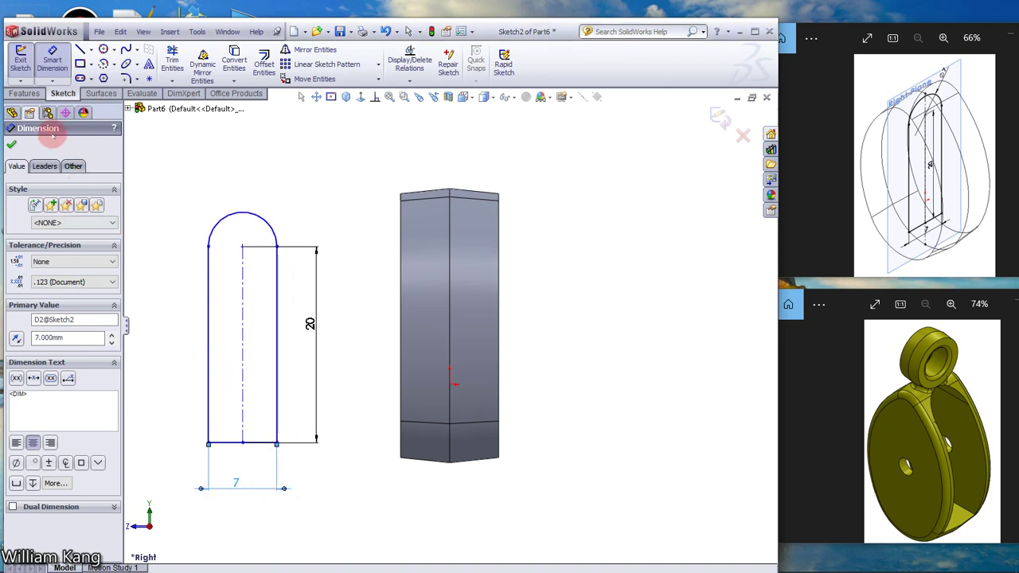
pyautogui.click(12, 144)
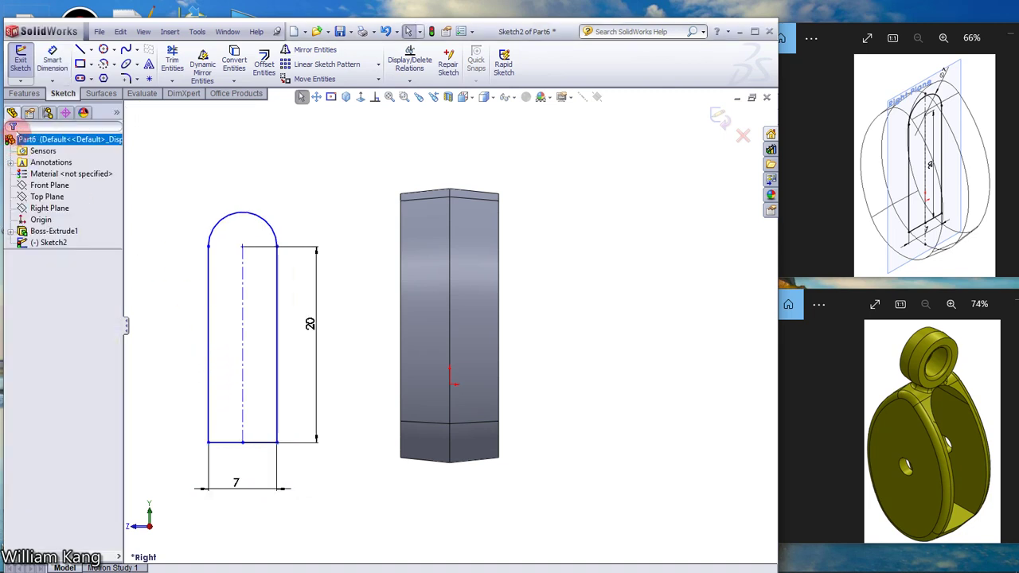
# Extend the slot centerline up to the top of the arc
pyautogui.click(173, 81)
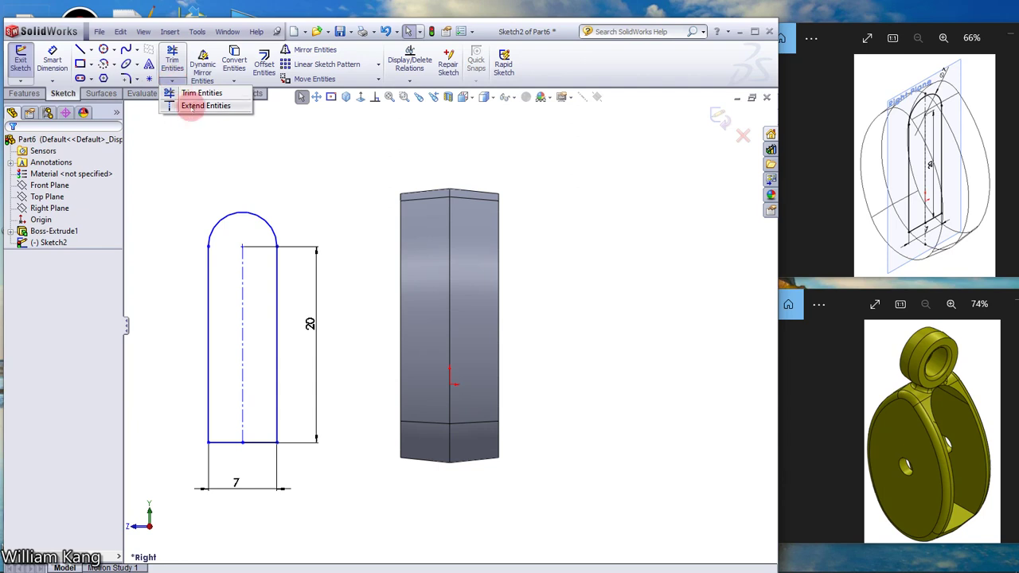
pyautogui.click(191, 106)
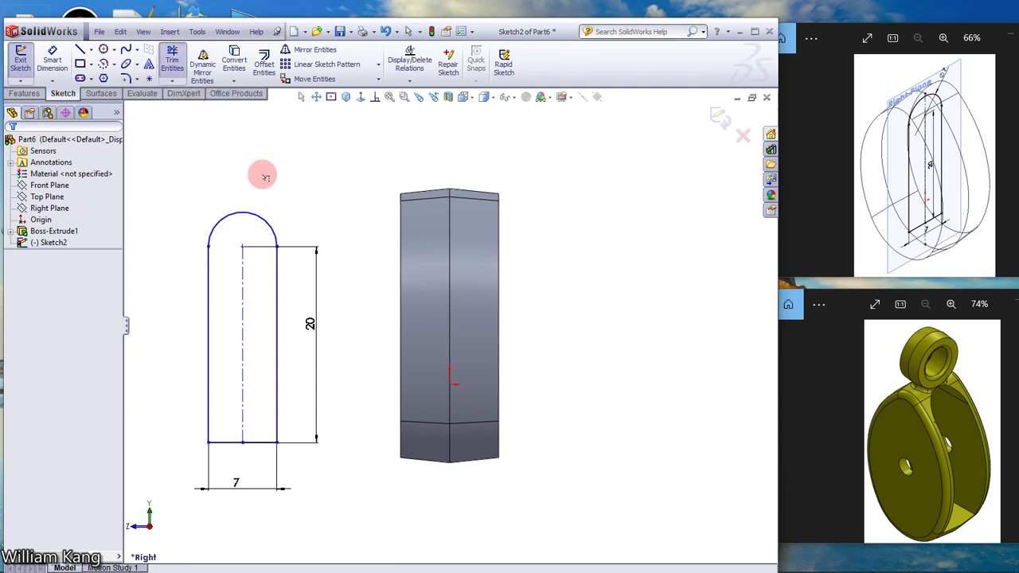
pyautogui.click(247, 263)
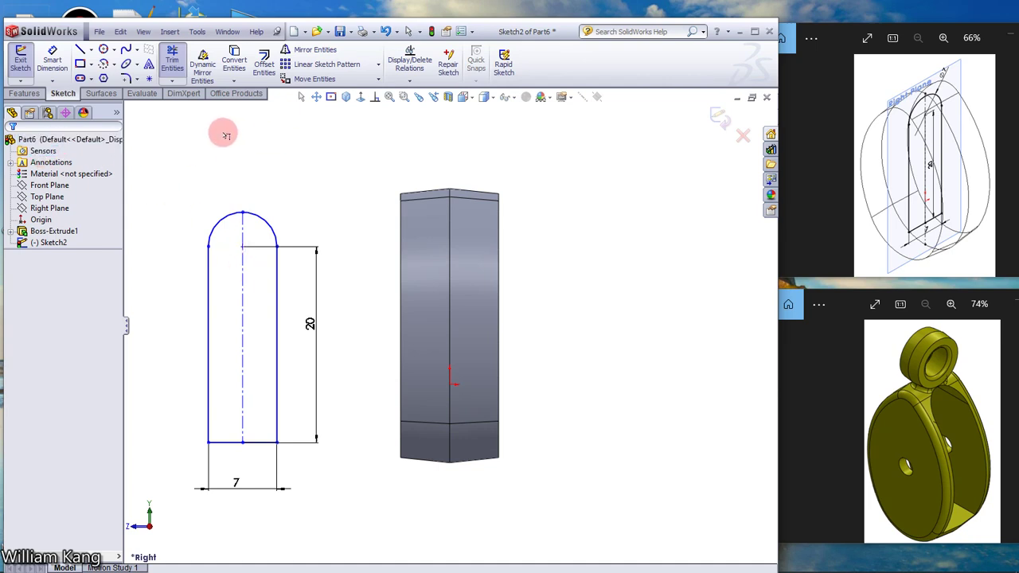
pyautogui.click(300, 97)
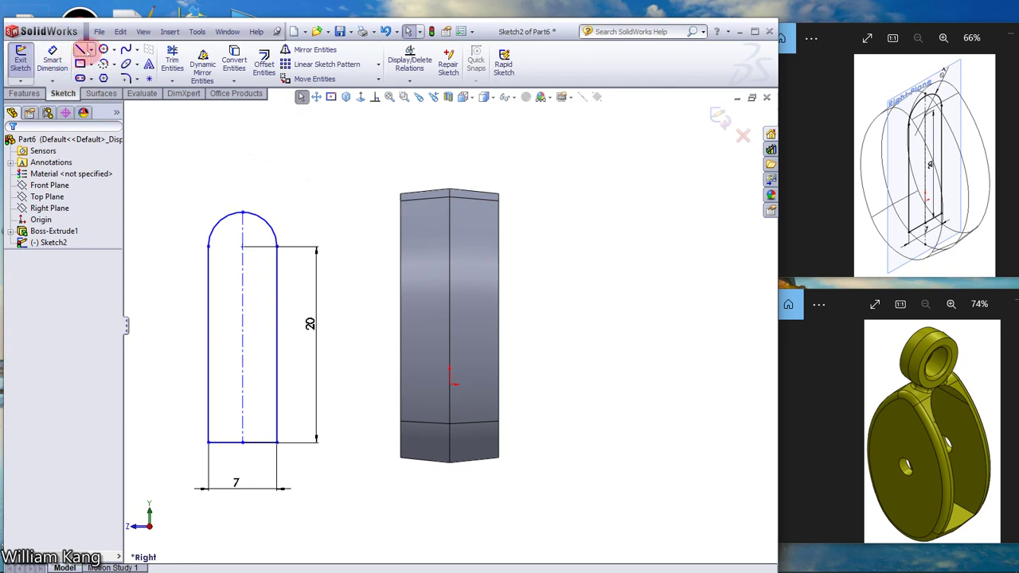
# Draw a vertical centerline from the block's top edge to its bottom edge
pyautogui.click(90, 49)
pyautogui.click(83, 76)
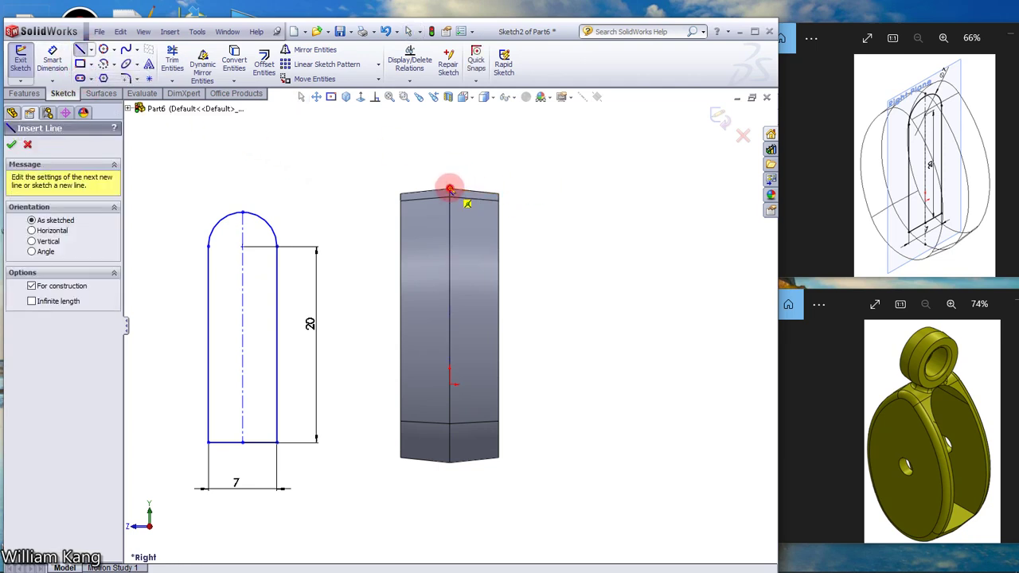
pyautogui.moveTo(450, 189)
pyautogui.mouseDown()
pyautogui.moveTo(460, 456)
pyautogui.moveTo(450, 462)
pyautogui.mouseUp()
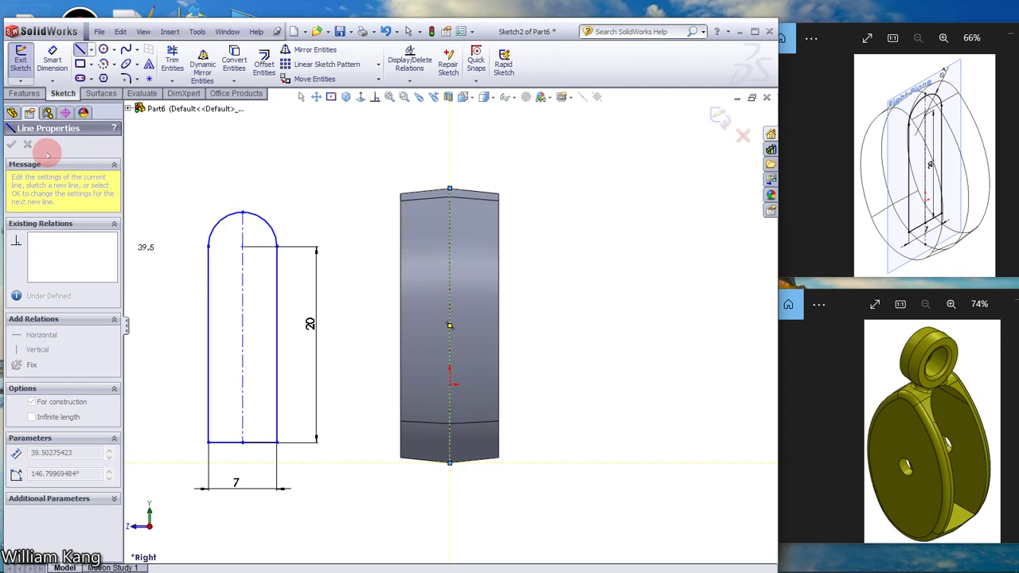
pyautogui.press('Escape')
pyautogui.press('Escape')
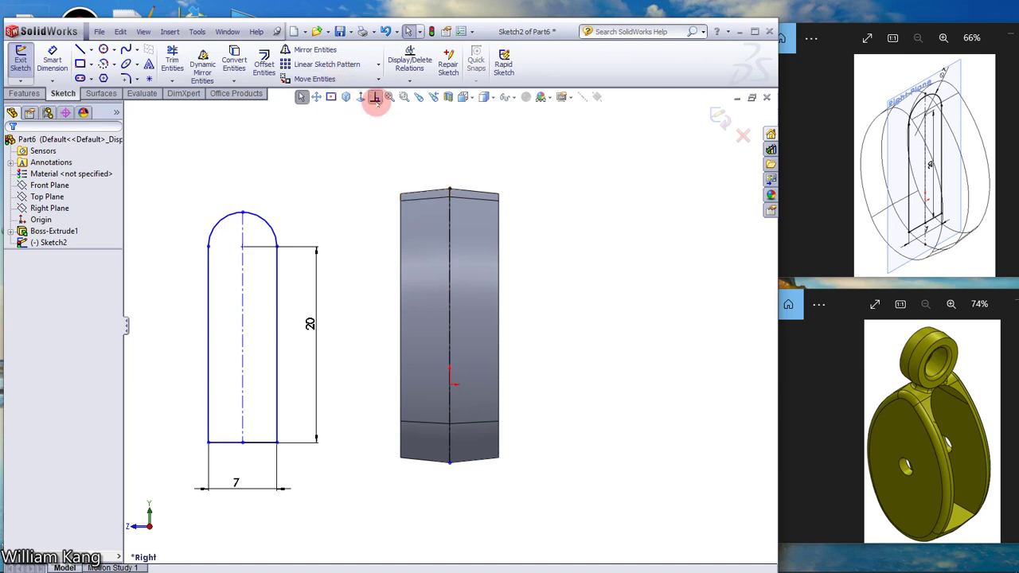
# Make the midpoints of the slot centerline and the block centerline coincident
pyautogui.click(375, 97)
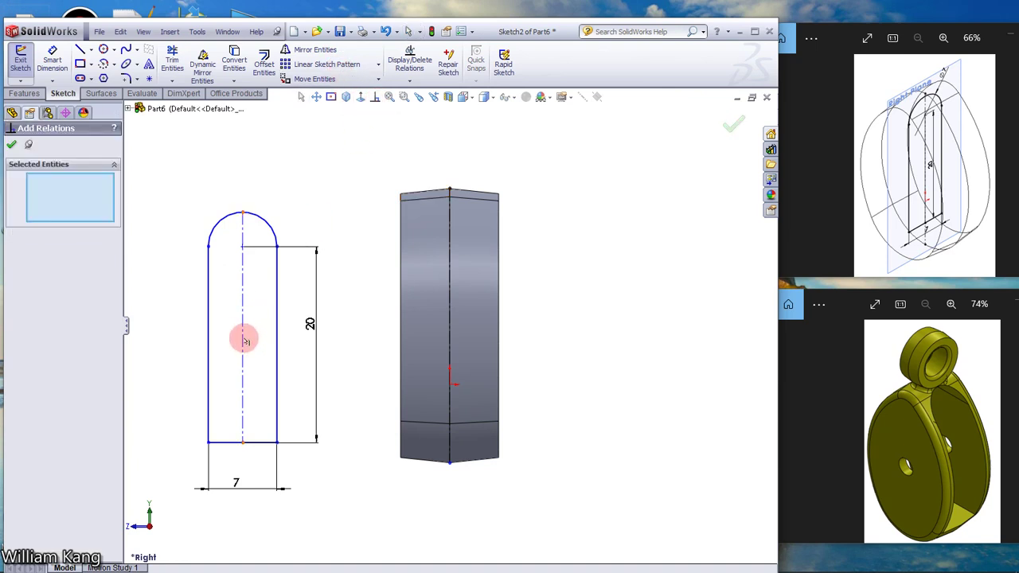
pyautogui.rightClick(245, 340)
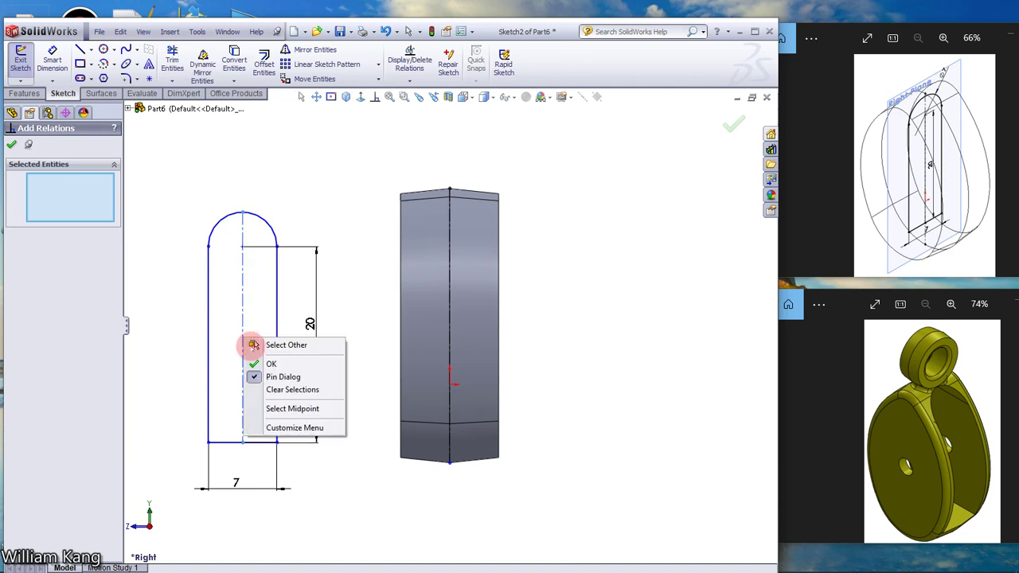
pyautogui.click(288, 408)
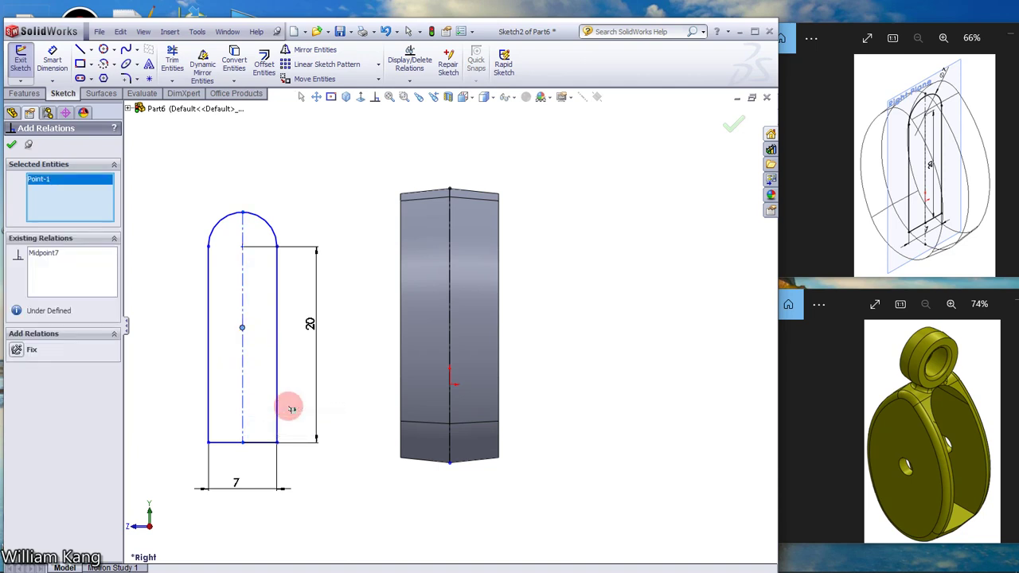
pyautogui.rightClick(450, 314)
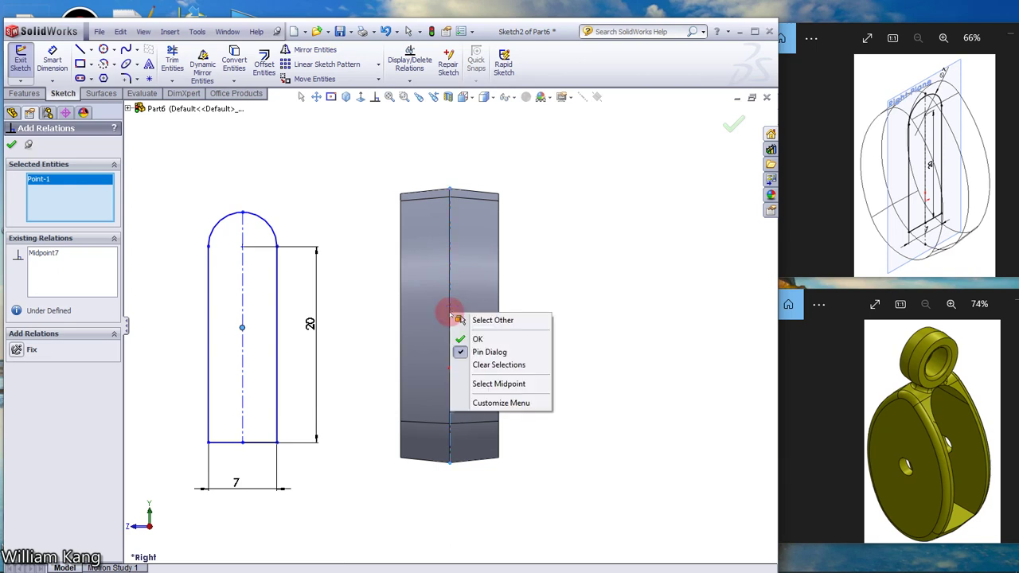
pyautogui.click(482, 384)
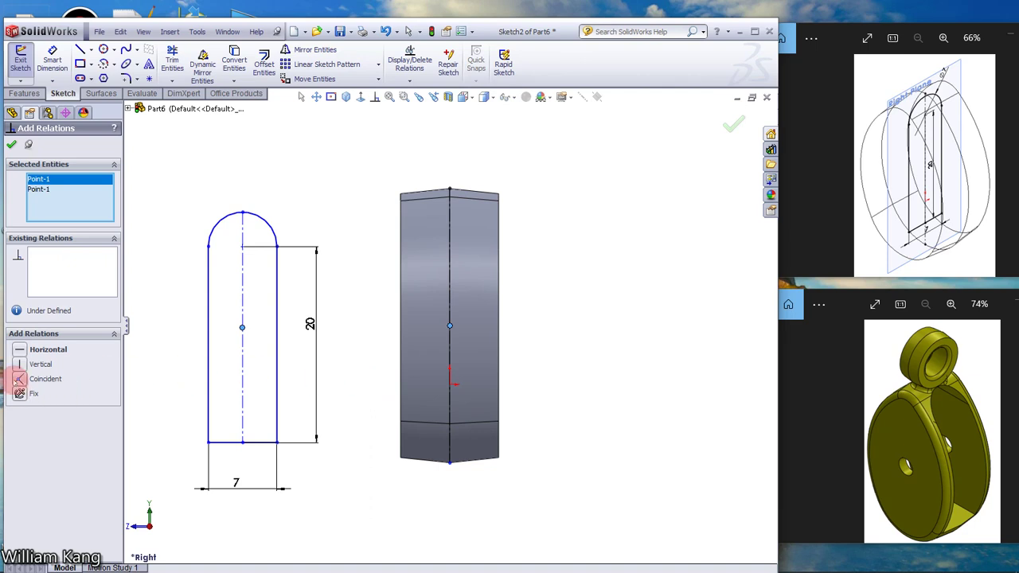
pyautogui.click(18, 379)
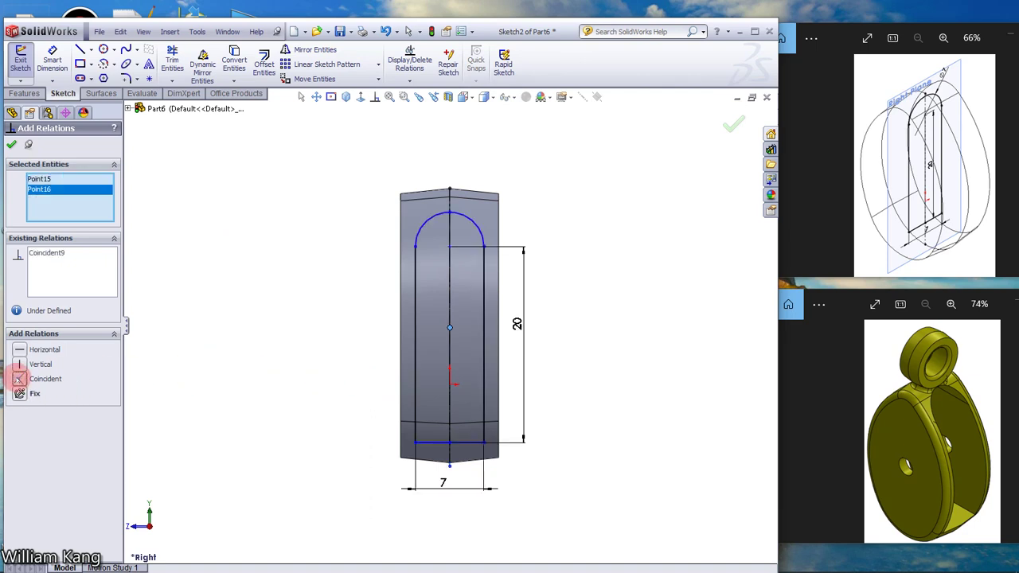
pyautogui.click(13, 144)
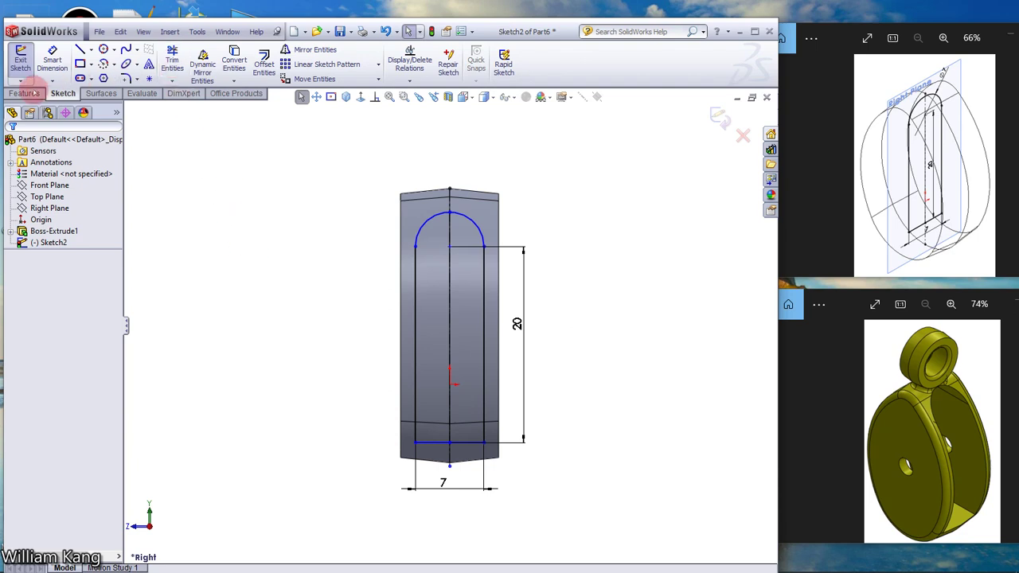
# Cut-extrude the slot sketch 20 mm Mid Plane through the base as Cut-Extrude1
pyautogui.click(25, 93)
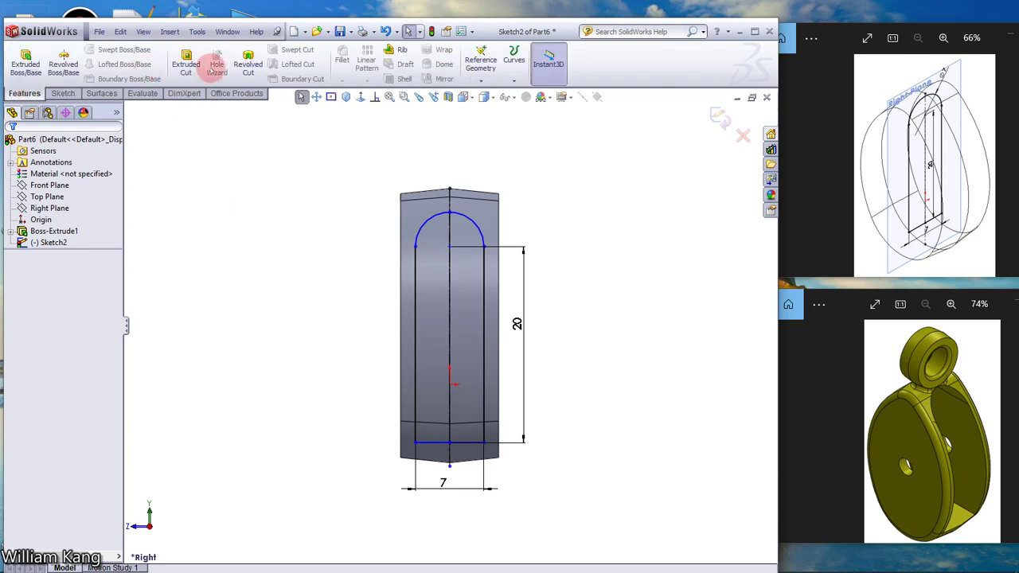
pyautogui.click(185, 64)
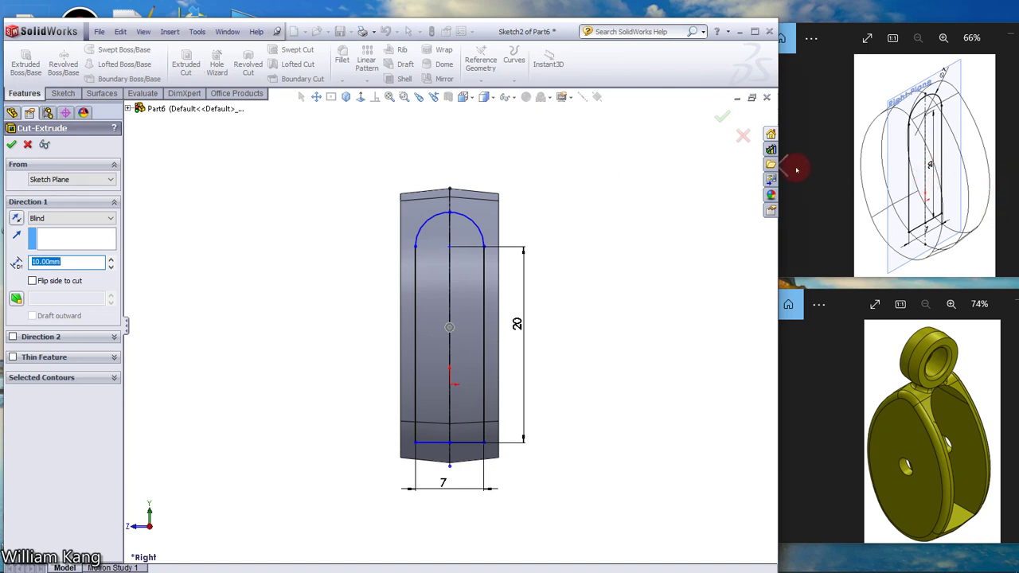
pyautogui.hotkey('alt', 'Tab')
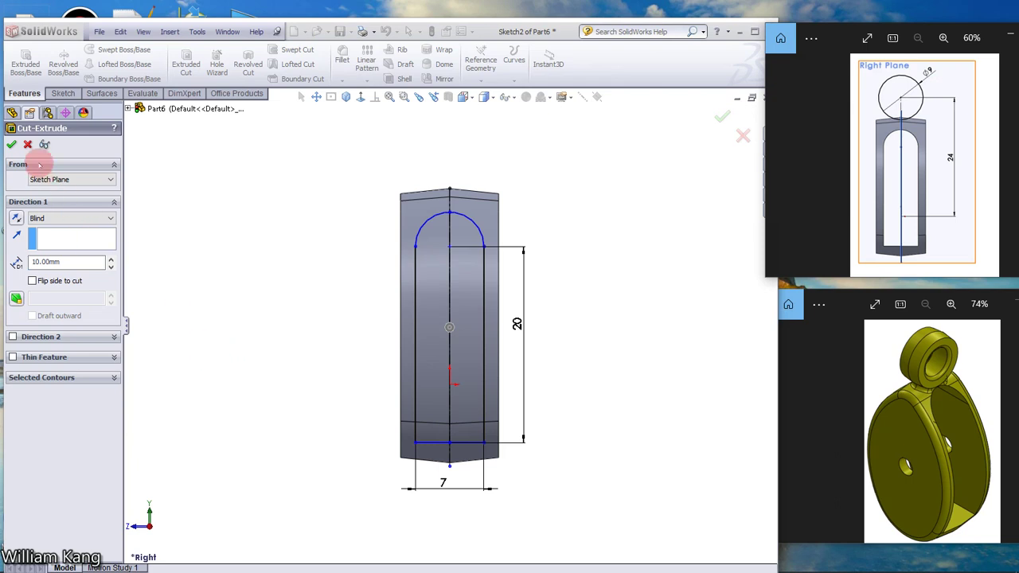
pyautogui.click(110, 217)
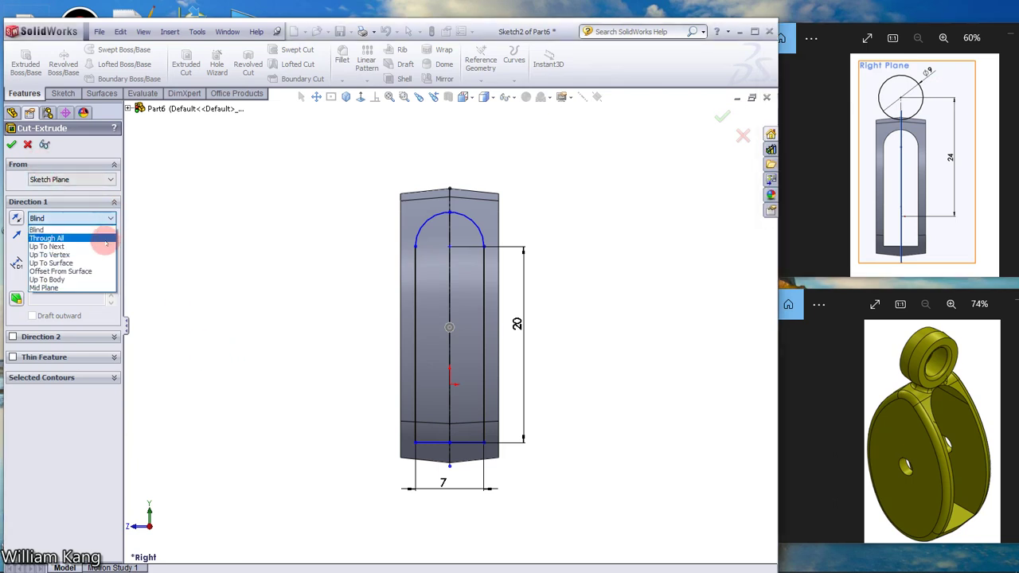
pyautogui.click(77, 287)
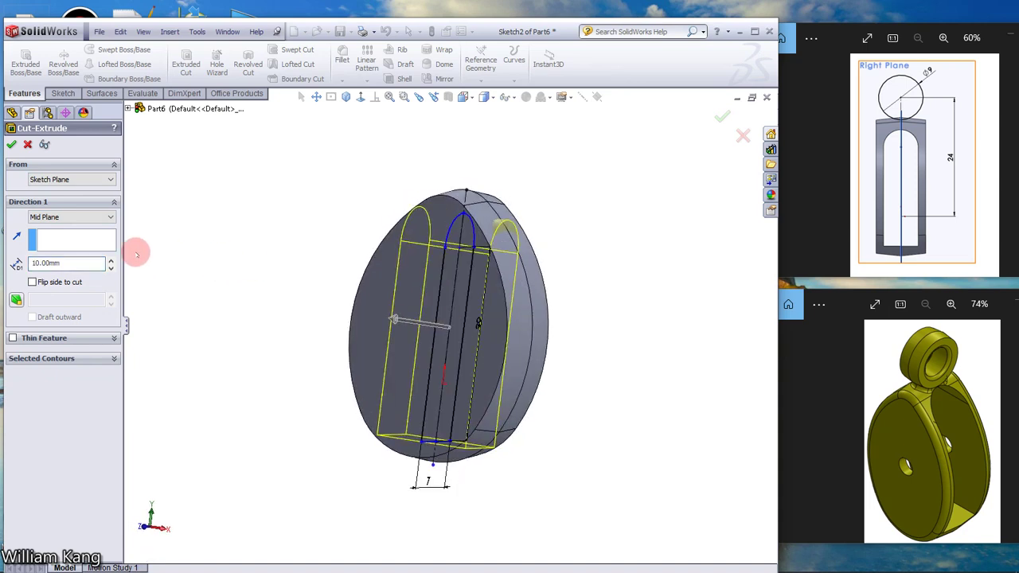
pyautogui.click(68, 263)
pyautogui.moveTo(67, 263); pyautogui.dragTo(7, 258)
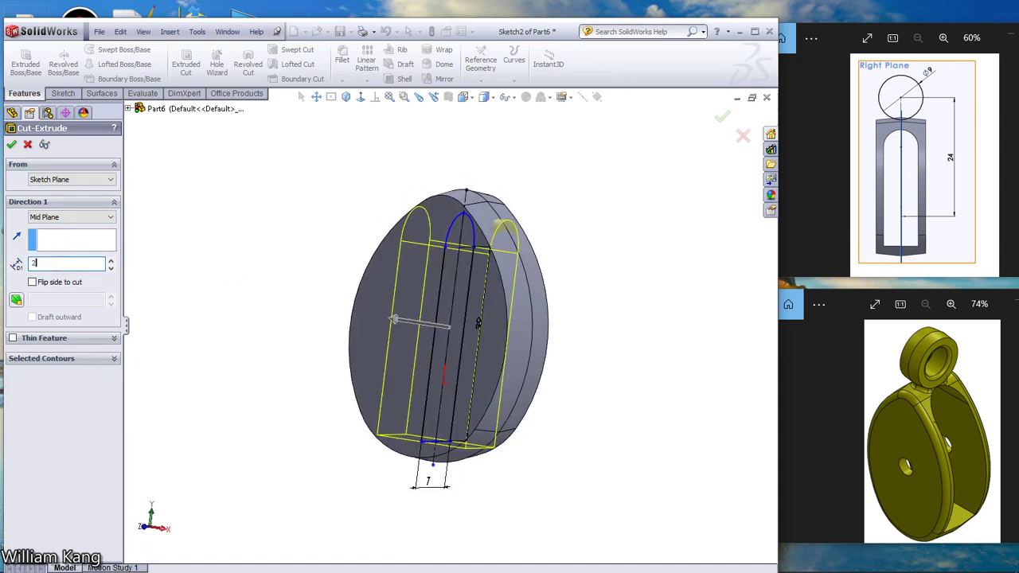
pyautogui.press('Return')
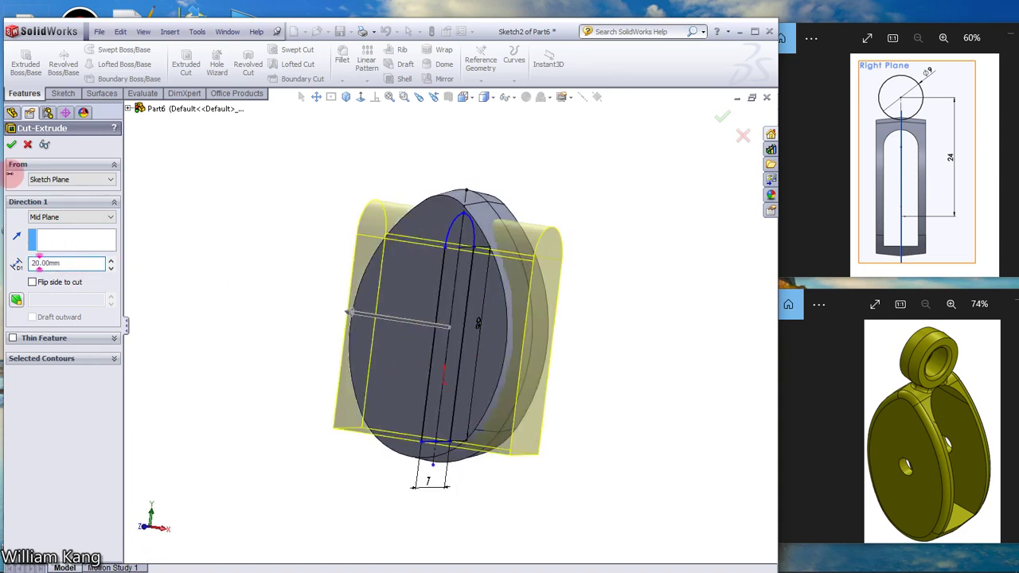
pyautogui.click(11, 144)
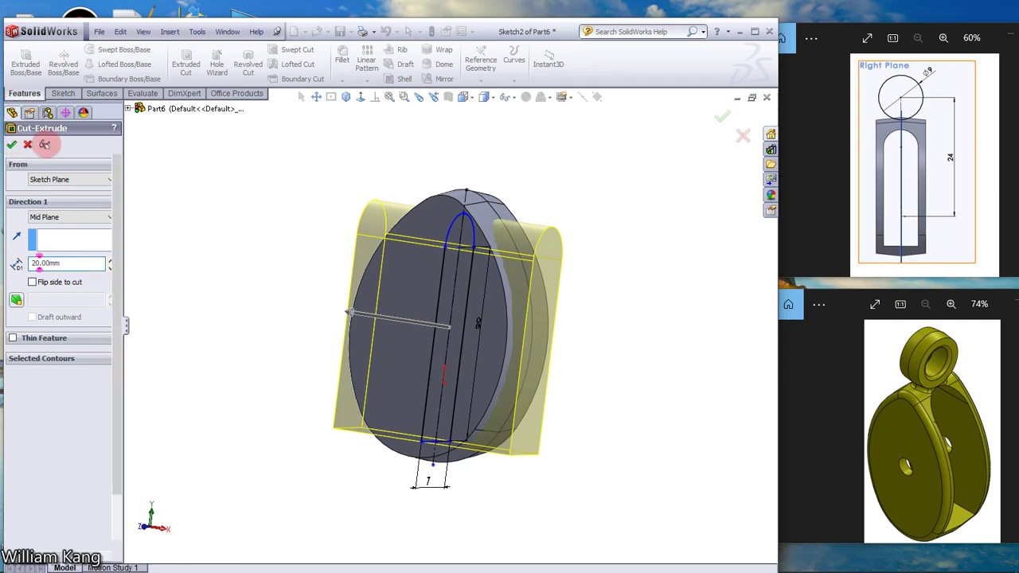
pyautogui.moveTo(222, 194)
pyautogui.mouseDown(button='middle')
pyautogui.moveTo(262, 209)
pyautogui.moveTo(171, 188)
pyautogui.moveTo(199, 212)
pyautogui.moveTo(188, 215)
pyautogui.mouseUp(button='middle')
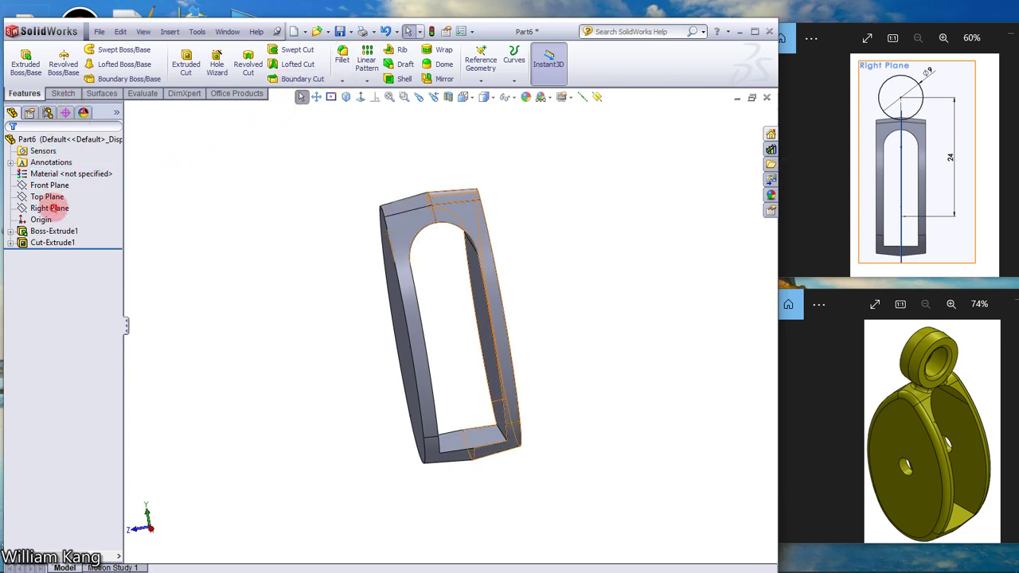
# Open Sketch3 on the Right Plane viewed face-on, cancelling an accidental circle
pyautogui.click(47, 208)
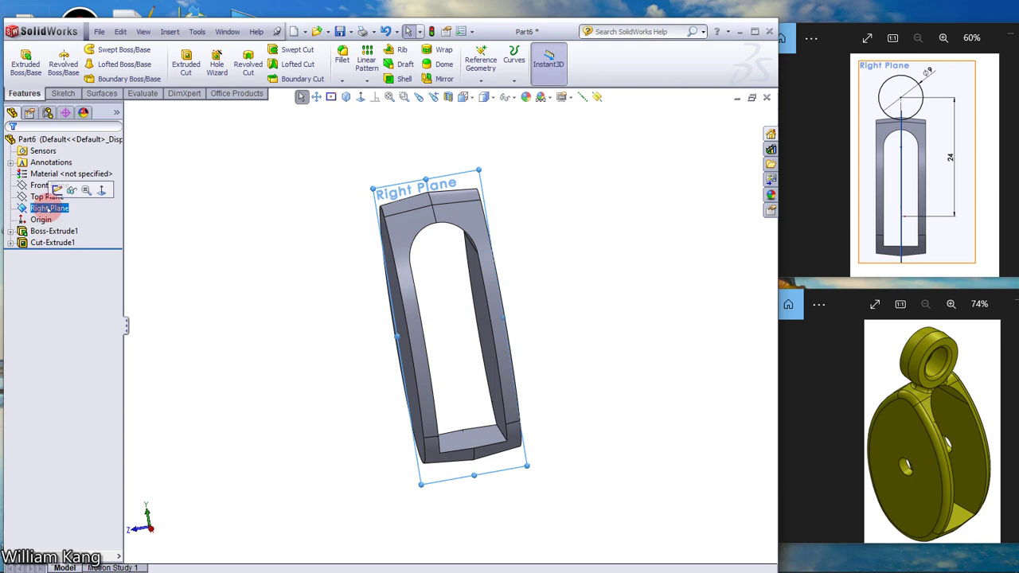
pyautogui.click(148, 211)
pyautogui.click(49, 209)
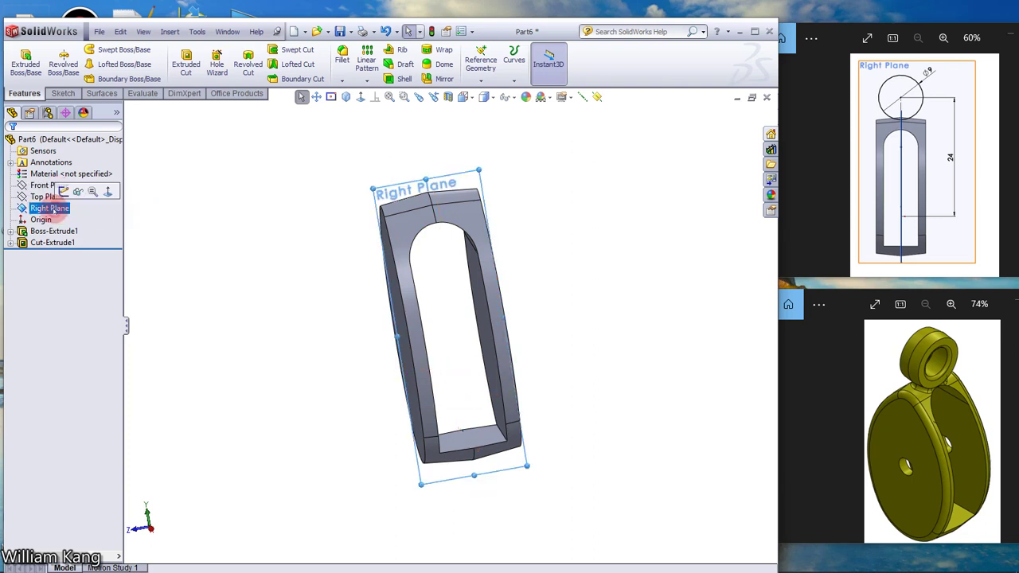
pyautogui.click(61, 191)
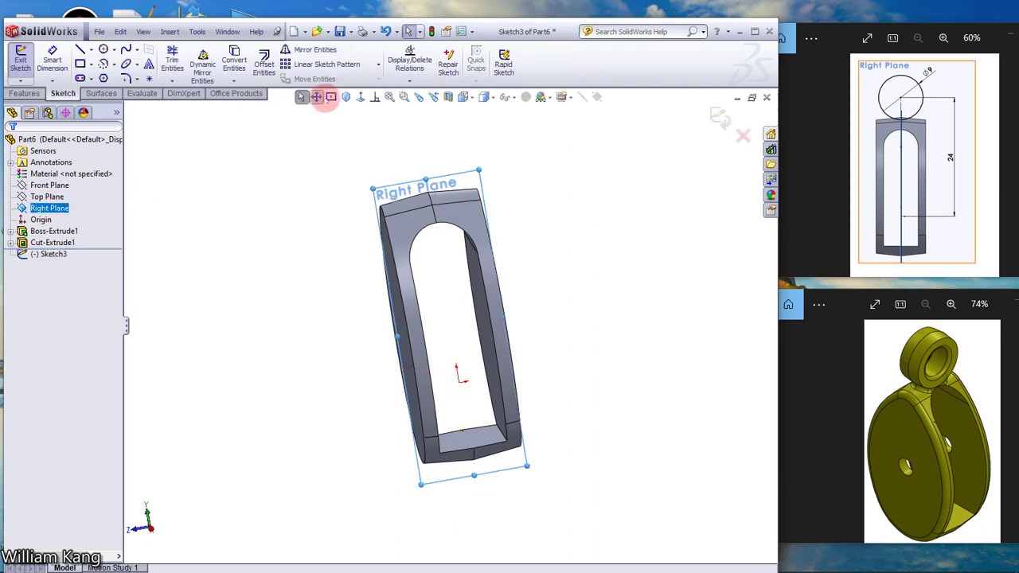
pyautogui.click(360, 97)
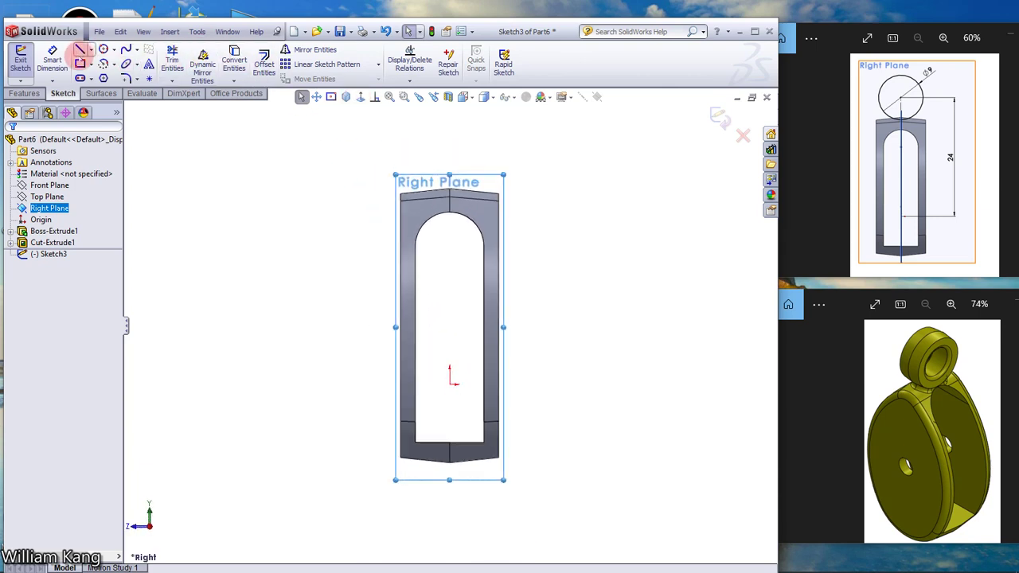
pyautogui.click(104, 49)
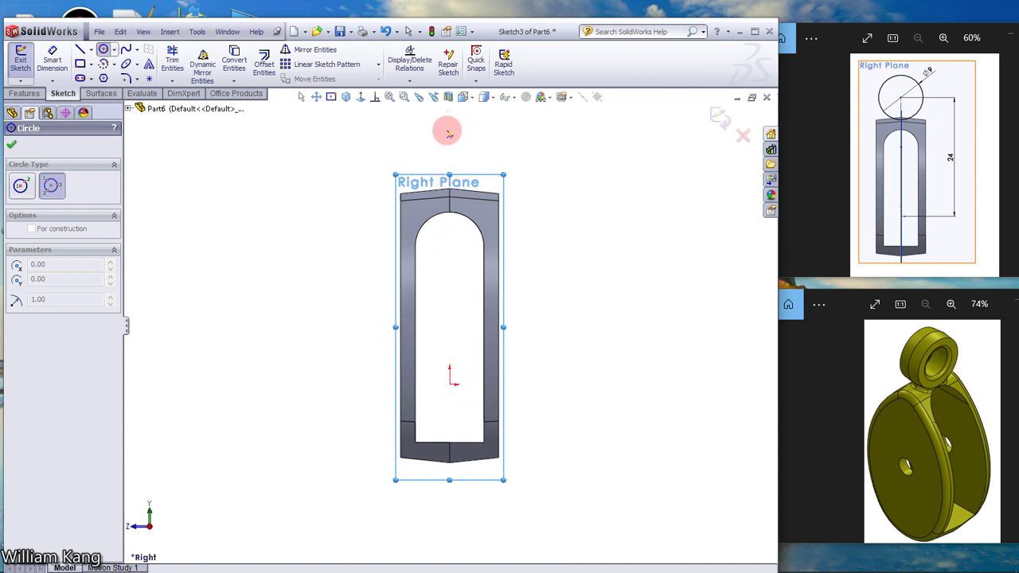
pyautogui.moveTo(447, 133); pyautogui.dragTo(506, 157)
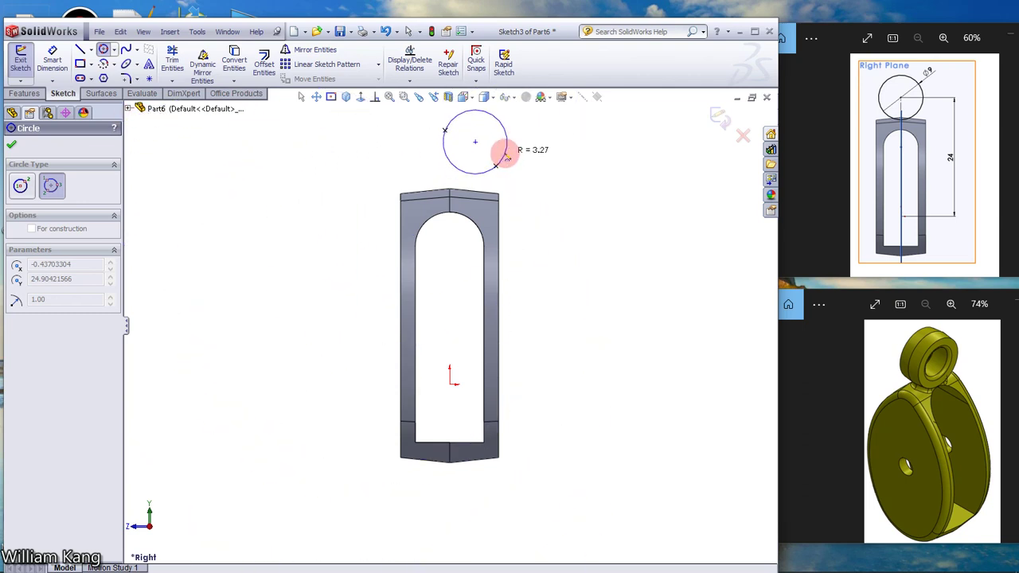
pyautogui.press('Escape')
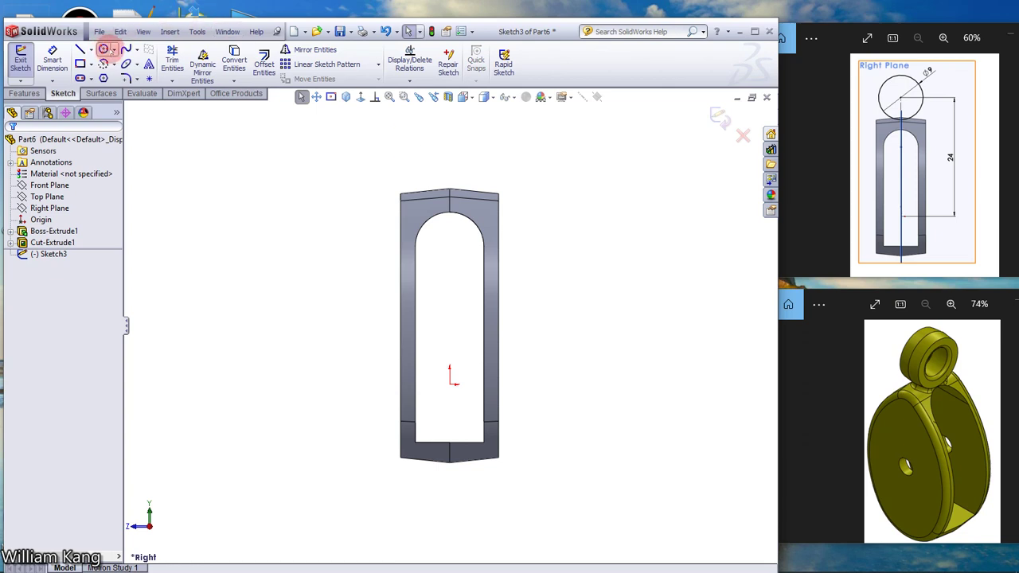
# Draw a centre-point circle on the centreline above the base
pyautogui.click(113, 49)
pyautogui.click(128, 64)
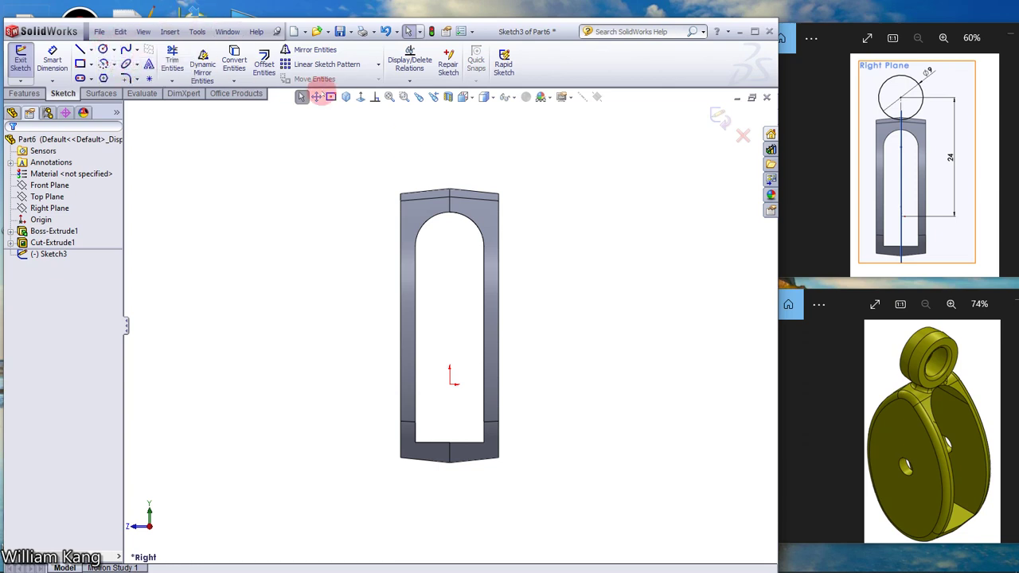
pyautogui.click(449, 124)
pyautogui.click(460, 146)
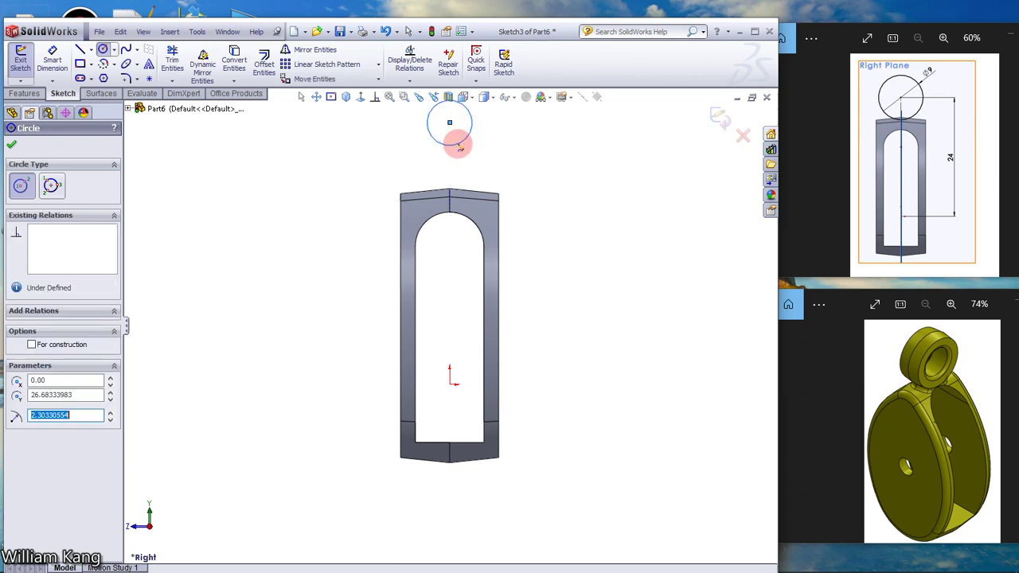
pyautogui.click(12, 145)
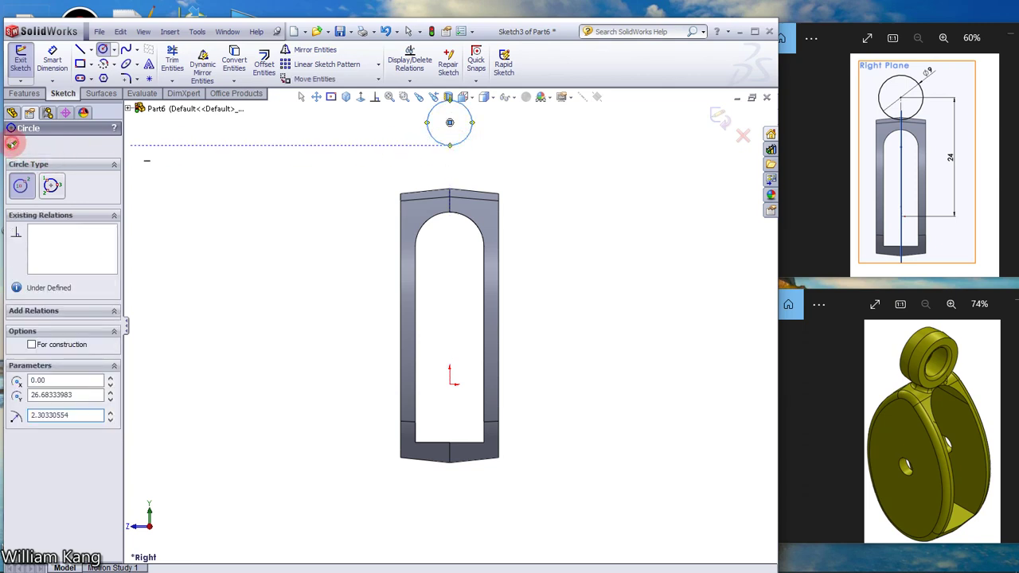
pyautogui.press('z')
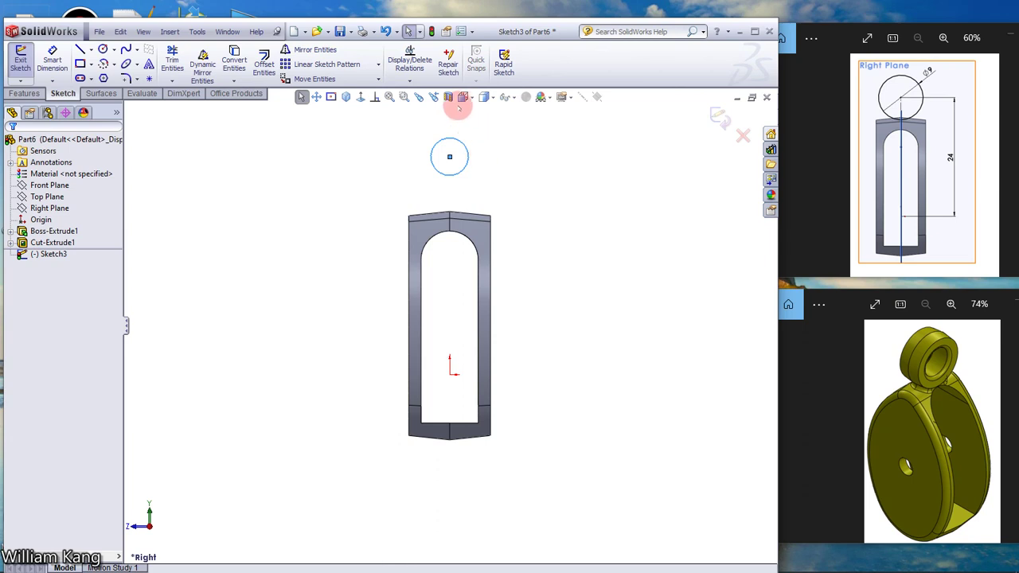
# Add a vertical relation between the circle centre and the origin
pyautogui.click(375, 97)
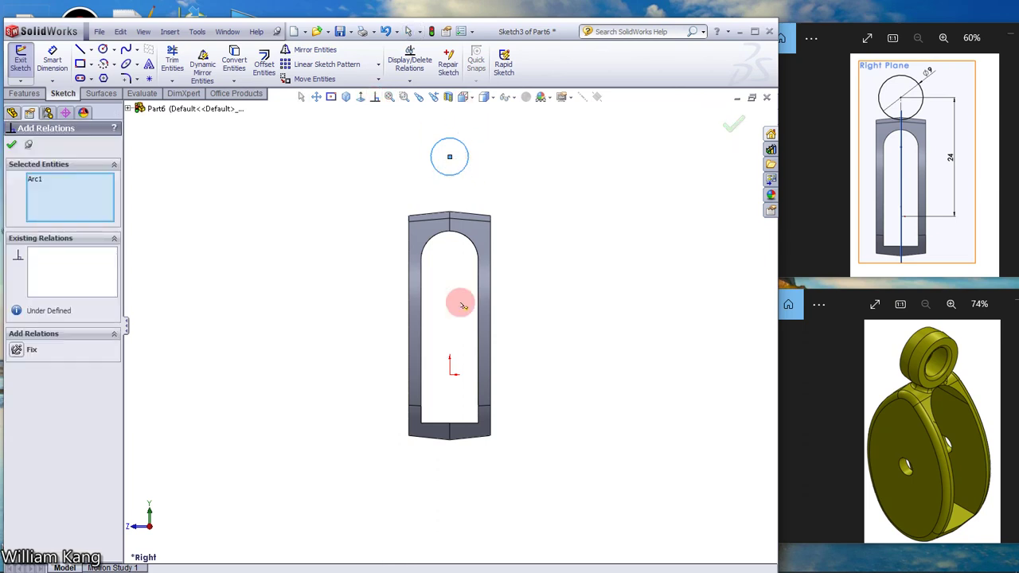
pyautogui.click(450, 374)
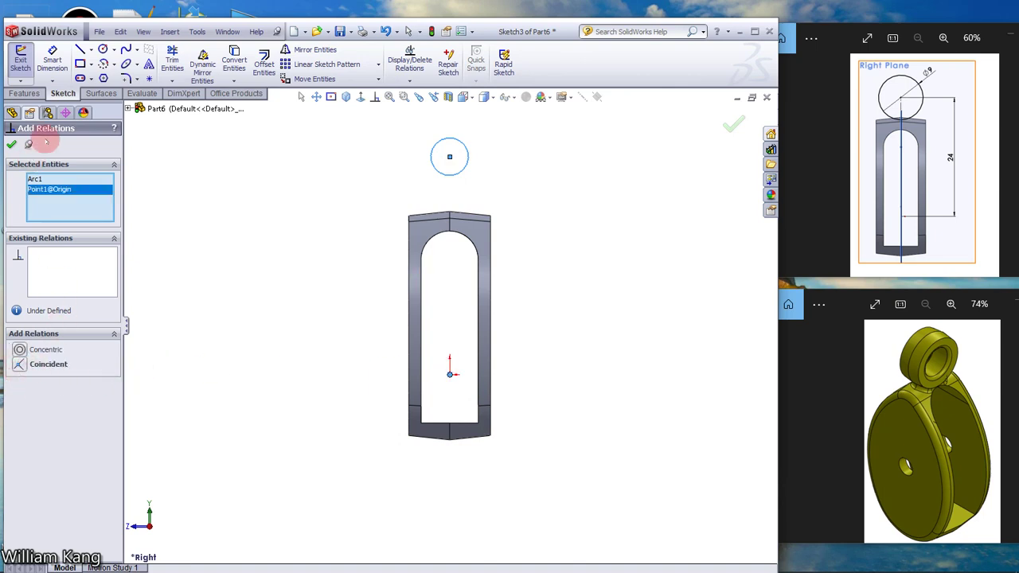
pyautogui.click(174, 180)
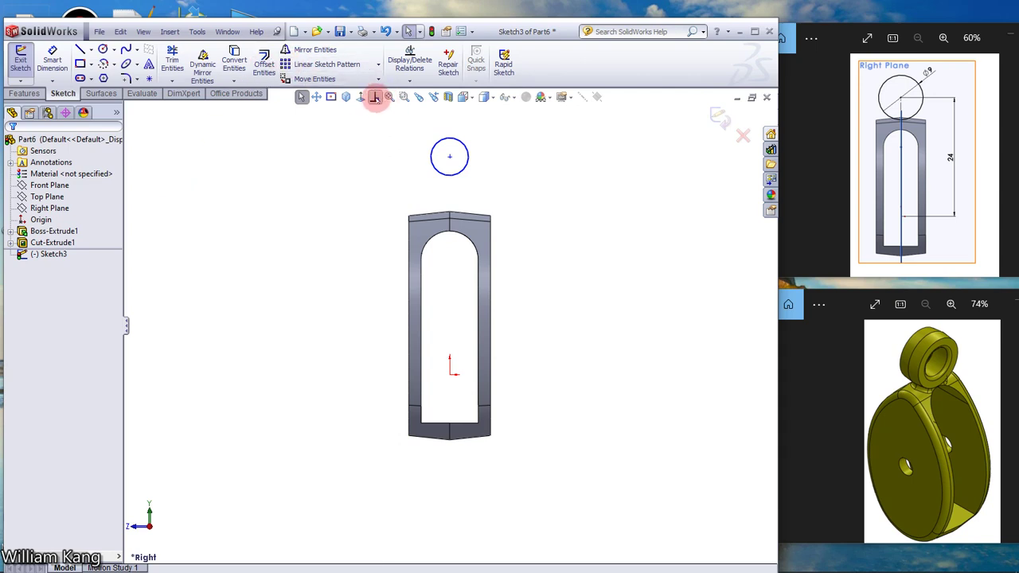
pyautogui.click(449, 156)
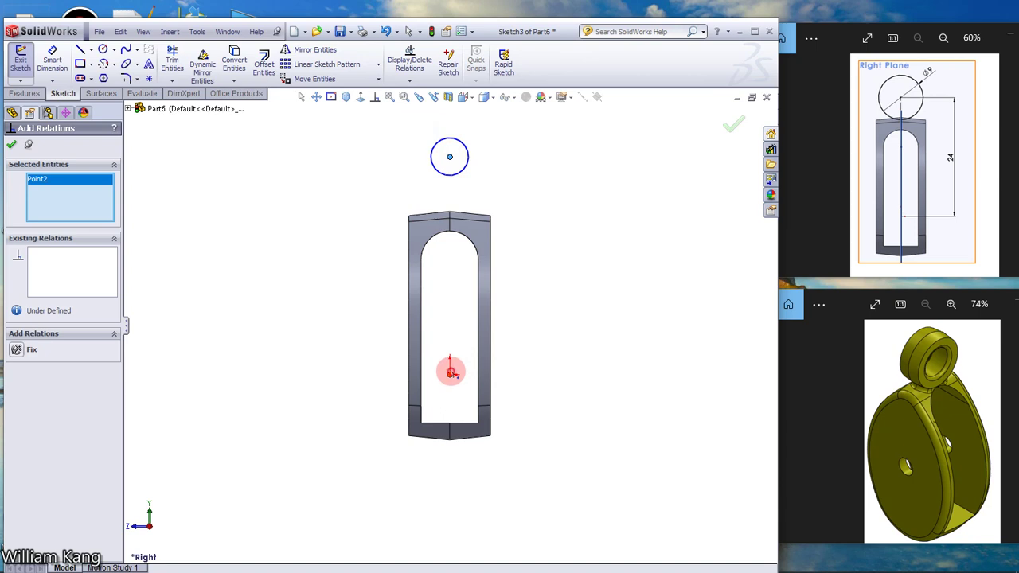
pyautogui.click(451, 372)
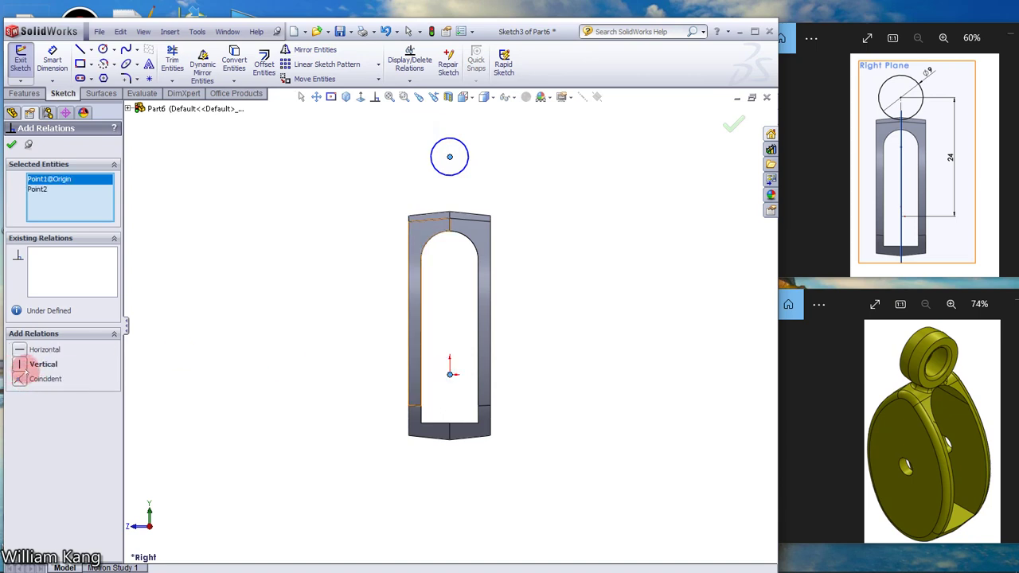
pyautogui.click(19, 364)
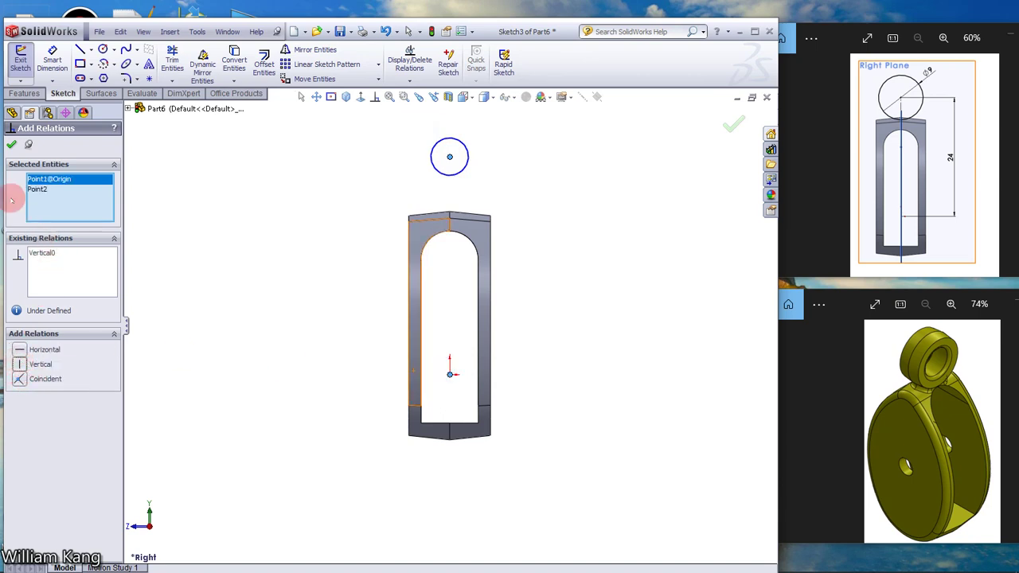
pyautogui.click(11, 143)
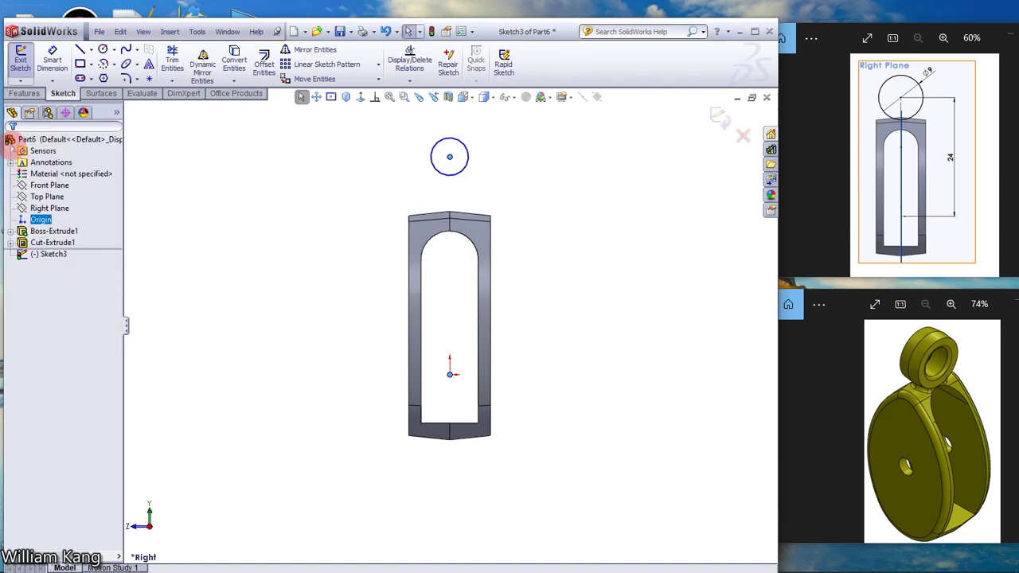
# Dimension the circle Ø9 and its centre 24 mm above the origin
pyautogui.click(52, 57)
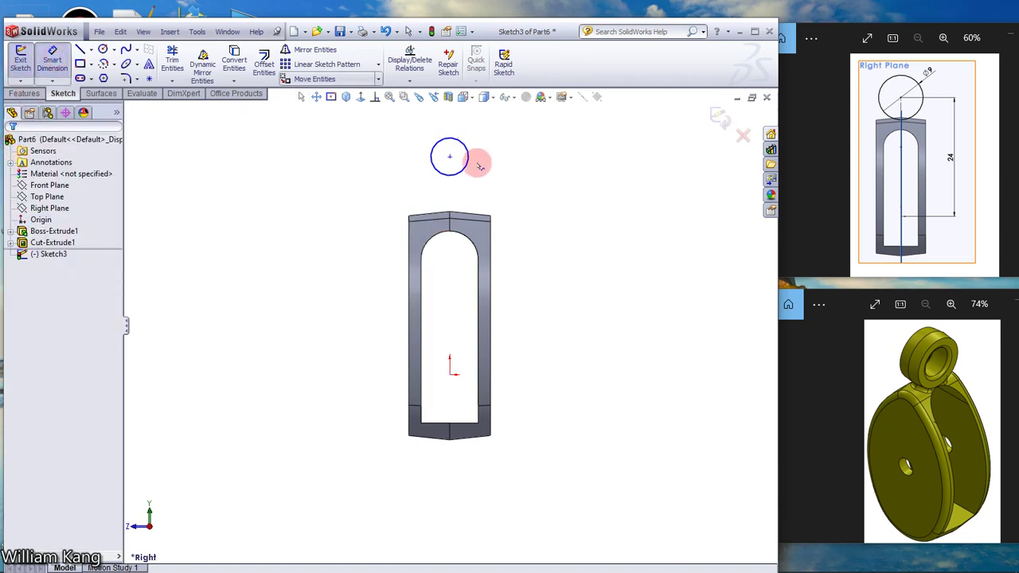
pyautogui.click(488, 142)
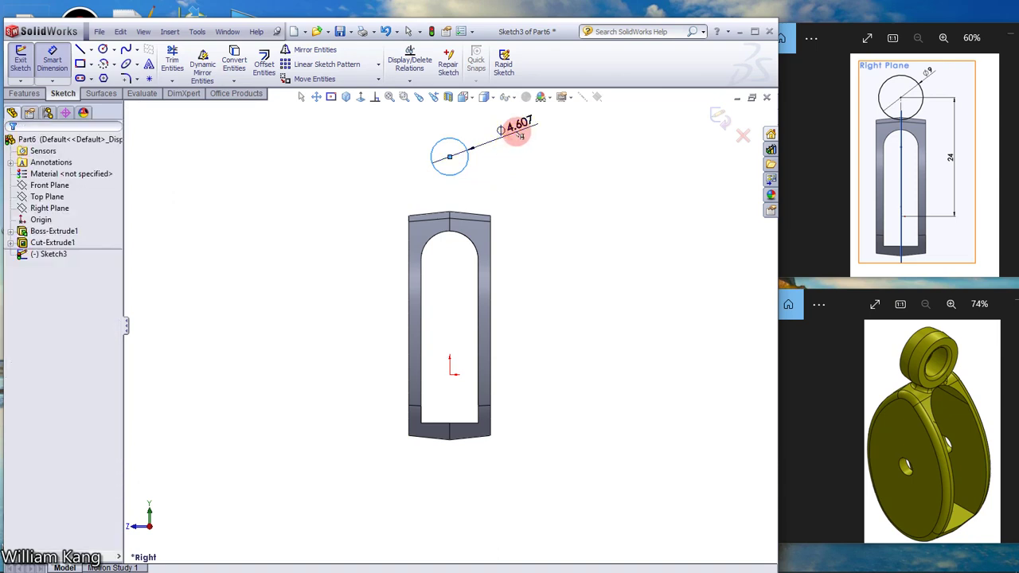
pyautogui.click(519, 136)
pyautogui.click(469, 152)
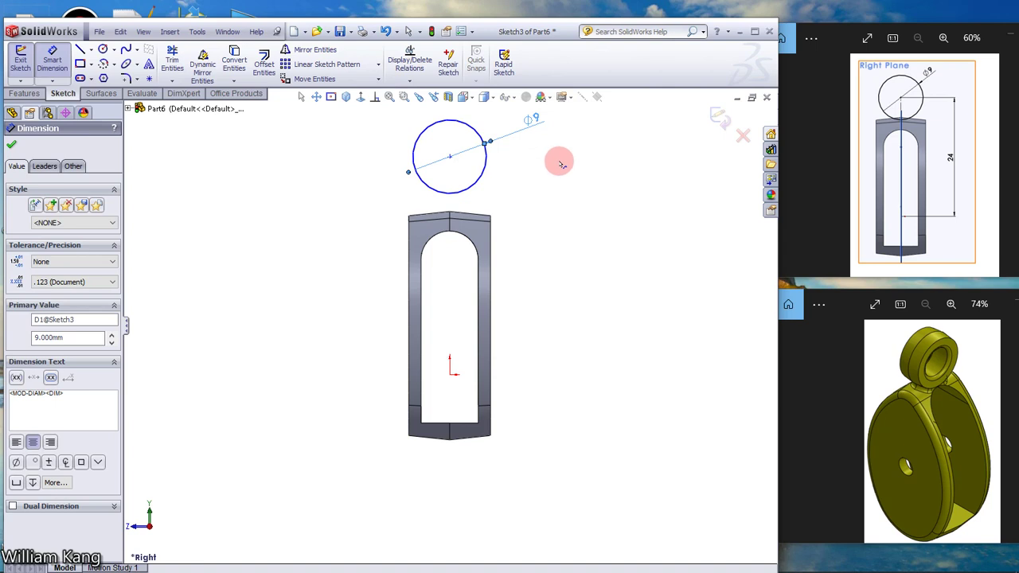
pyautogui.click(451, 158)
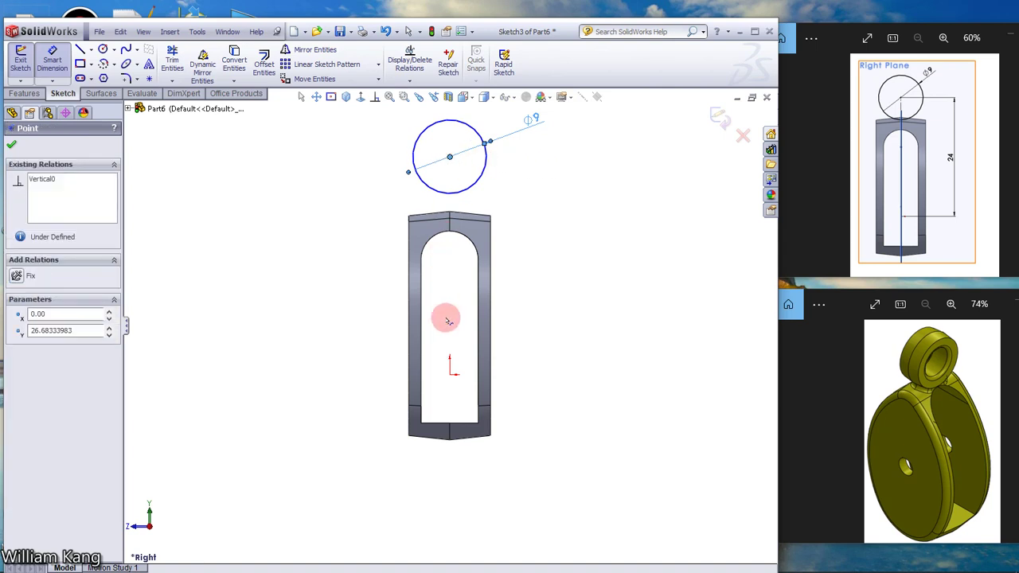
pyautogui.click(451, 374)
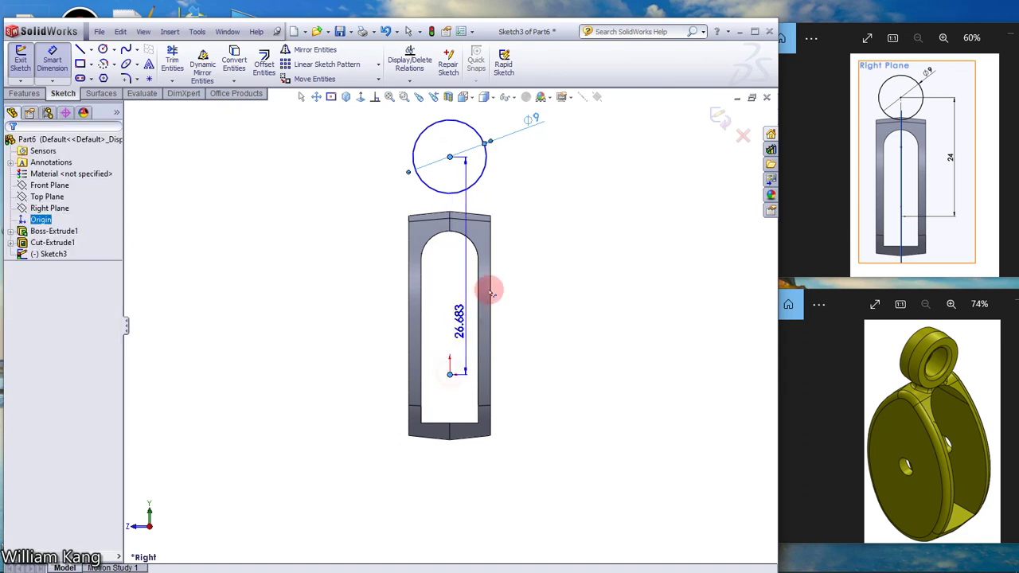
pyautogui.click(536, 275)
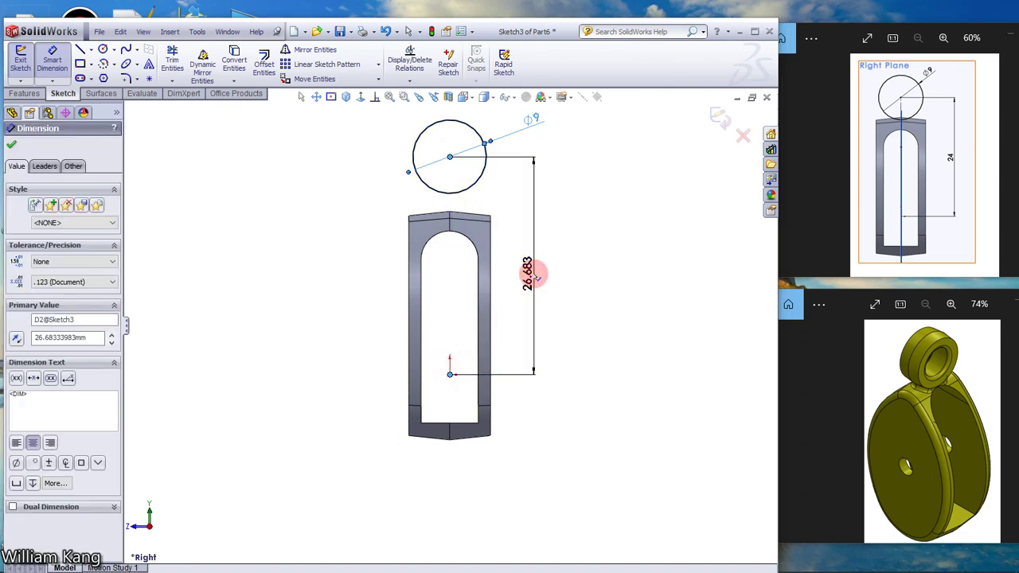
pyautogui.write('24')
pyautogui.press('Escape')
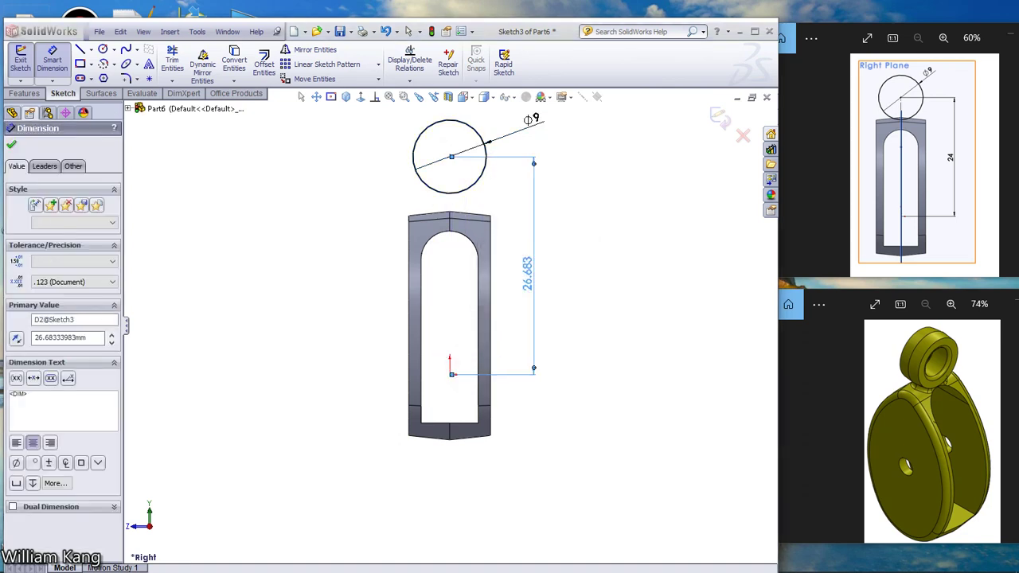
pyautogui.click(534, 275)
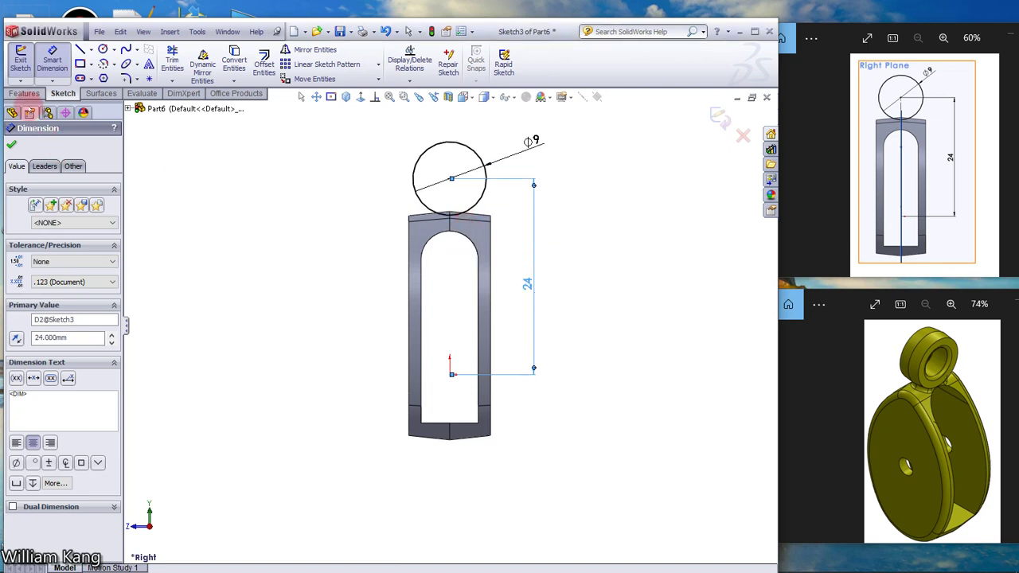
pyautogui.click(11, 145)
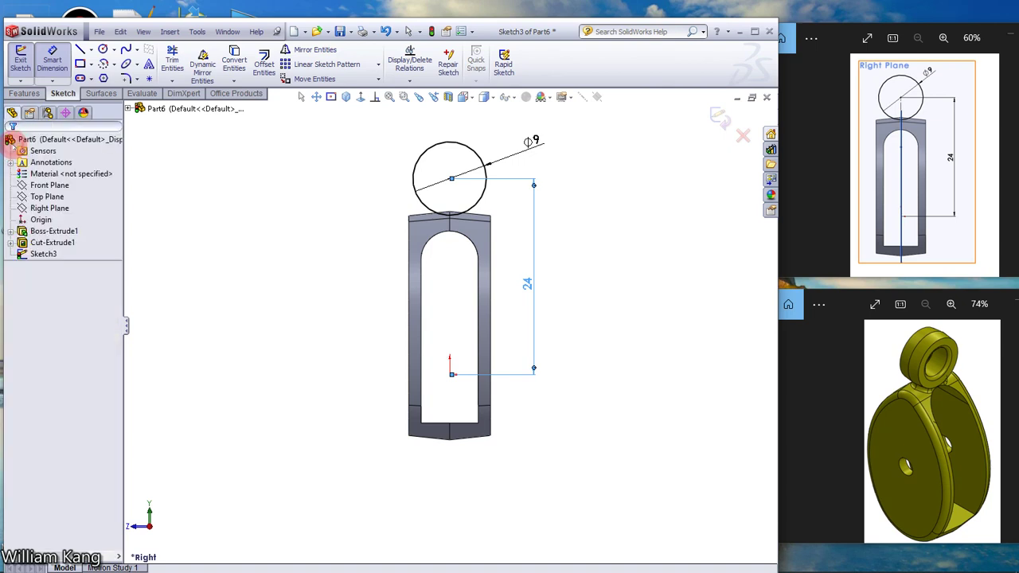
pyautogui.click(960, 155)
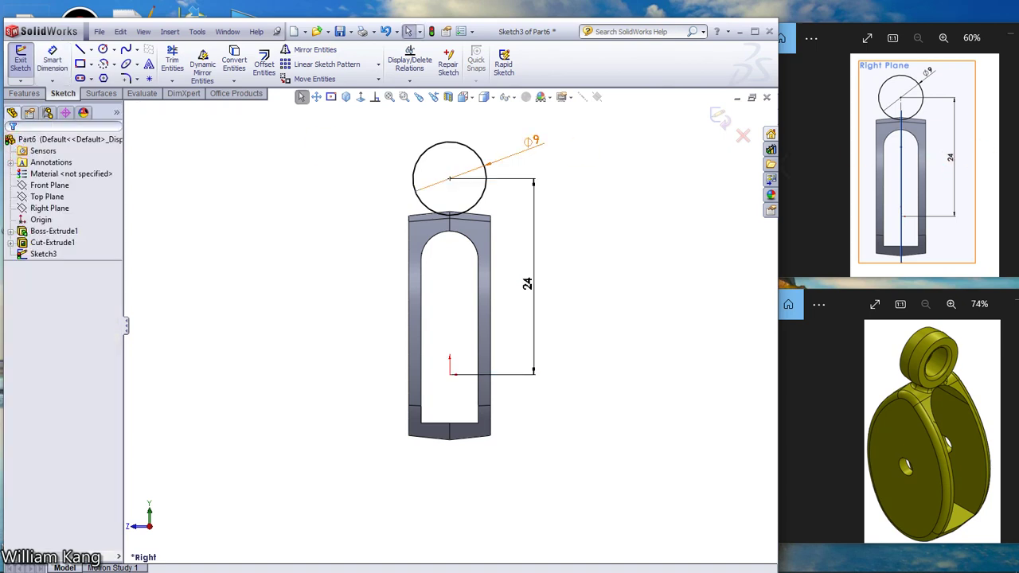
pyautogui.press('Right')
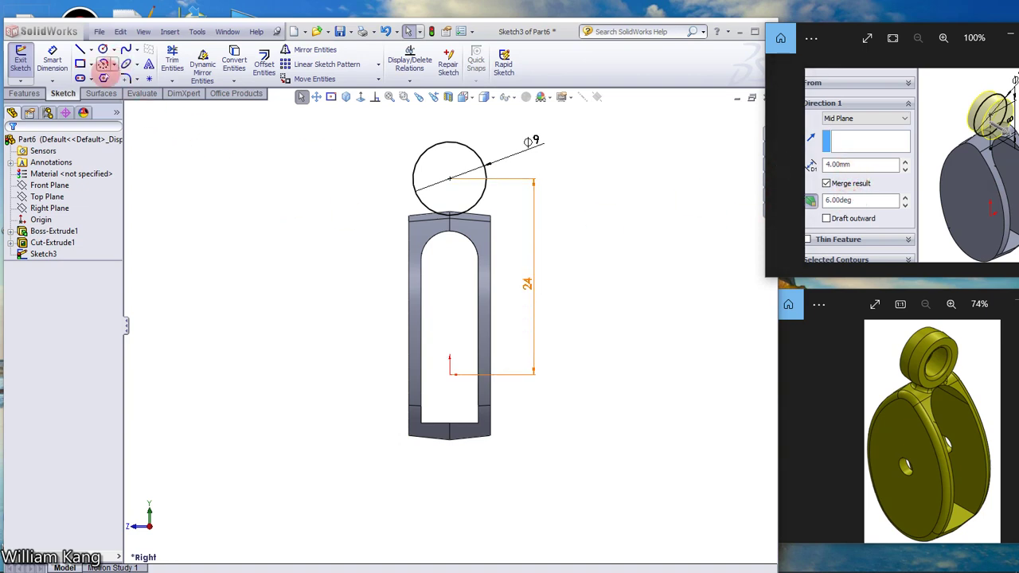
# Set up a Mid Plane boss extrusion of the circle with a 4 mm depth
pyautogui.click(24, 93)
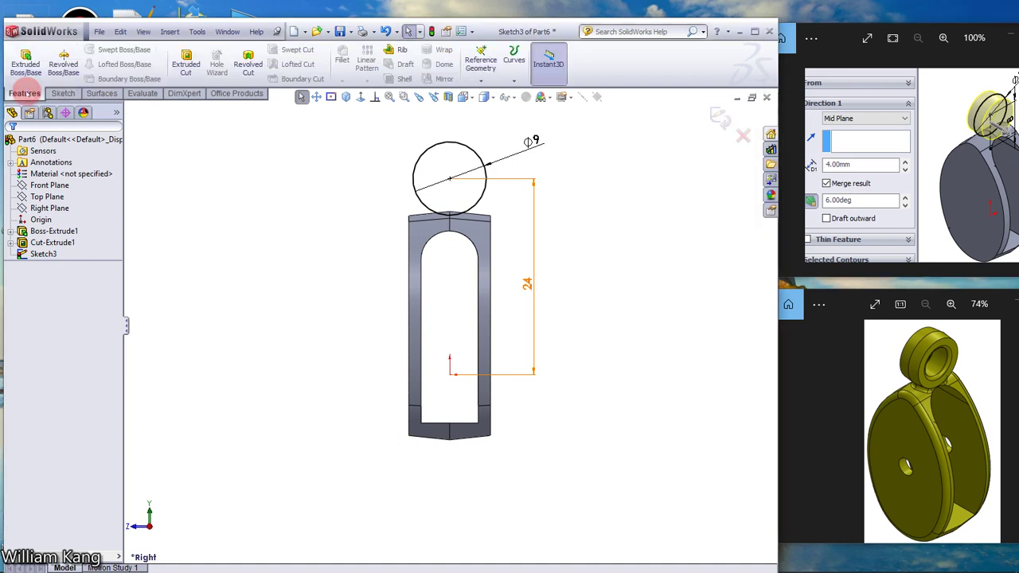
pyautogui.click(26, 67)
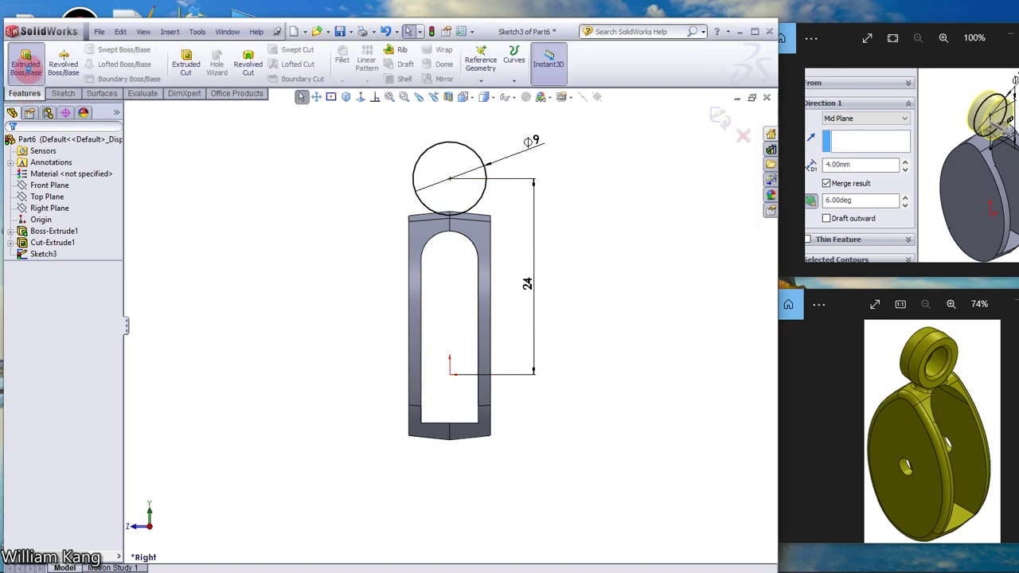
pyautogui.click(347, 97)
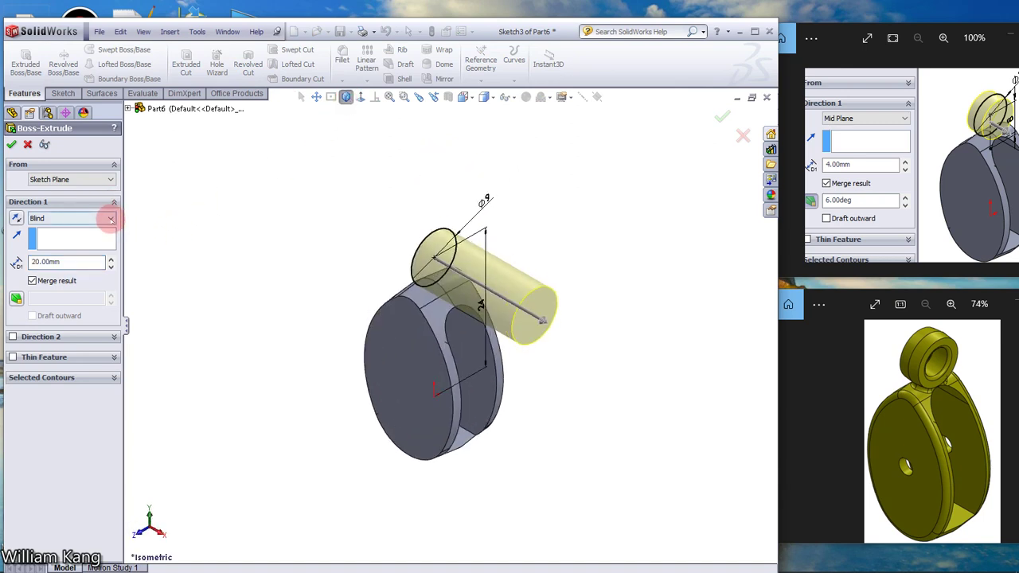
pyautogui.click(110, 219)
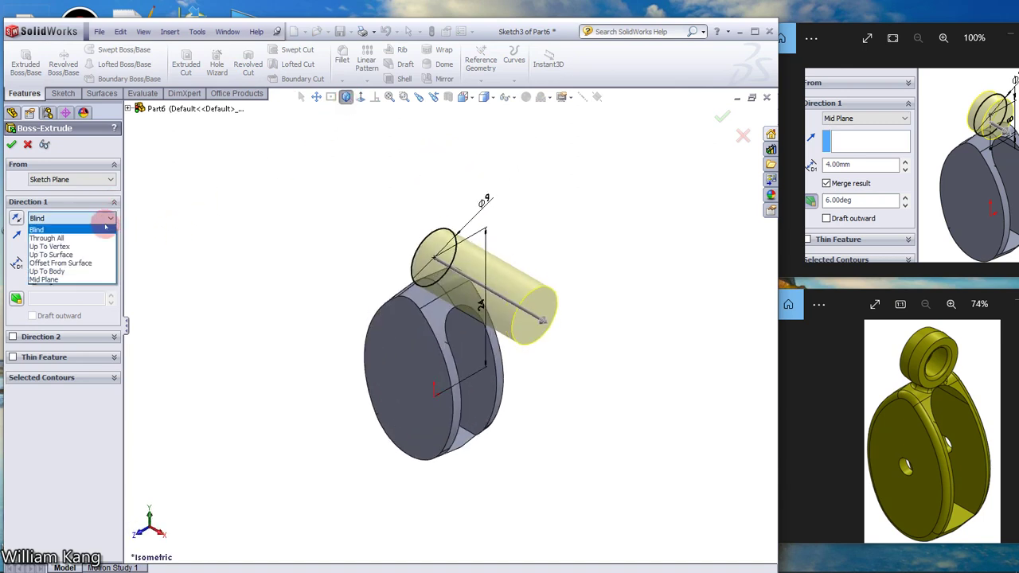
pyautogui.click(82, 280)
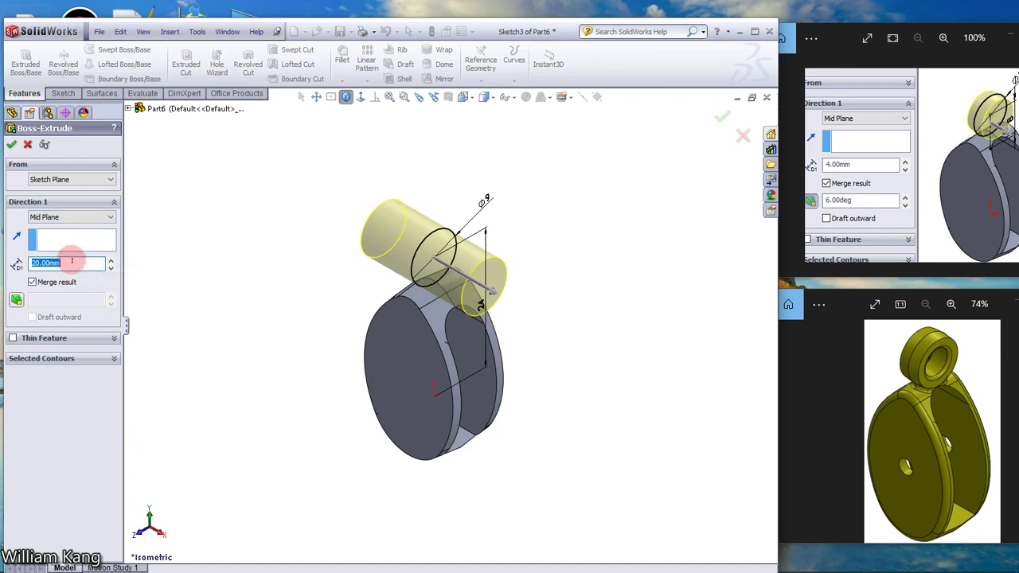
pyautogui.write('4')
pyautogui.press('Return')
pyautogui.click(62, 263)
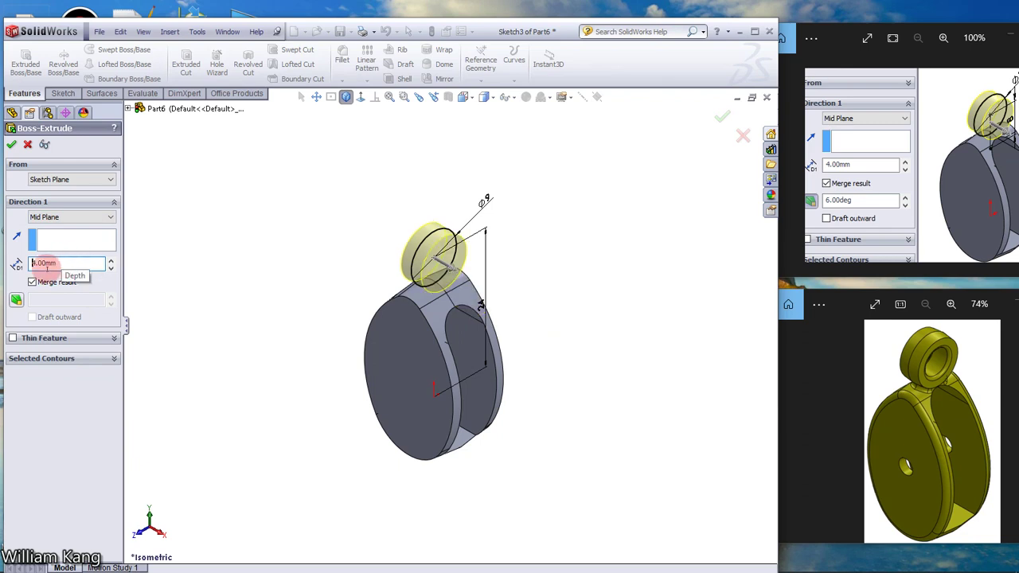
pyautogui.moveTo(61, 263); pyautogui.dragTo(3, 264)
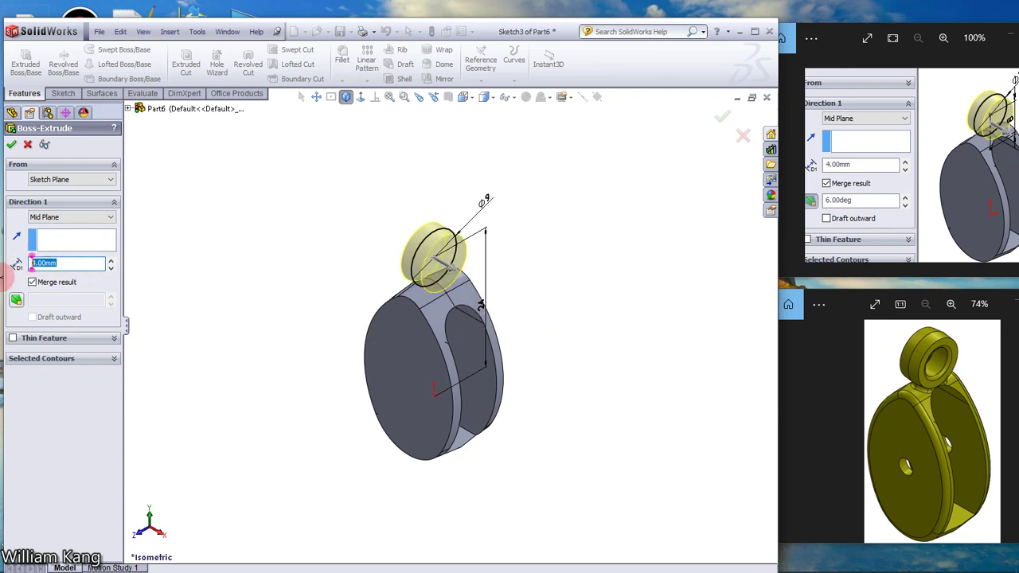
pyautogui.write('6')
pyautogui.press('Return')
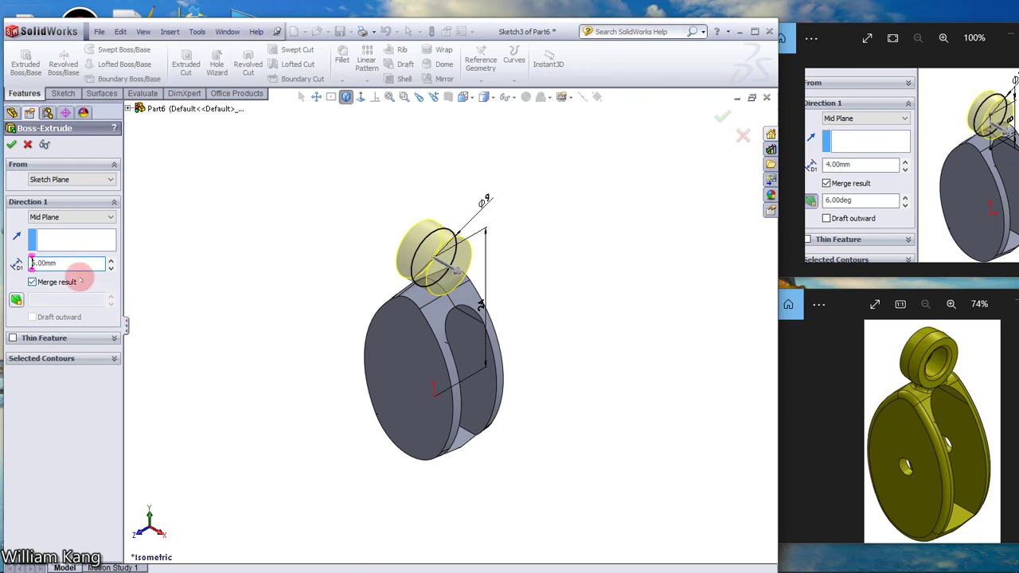
pyautogui.doubleClick(45, 263)
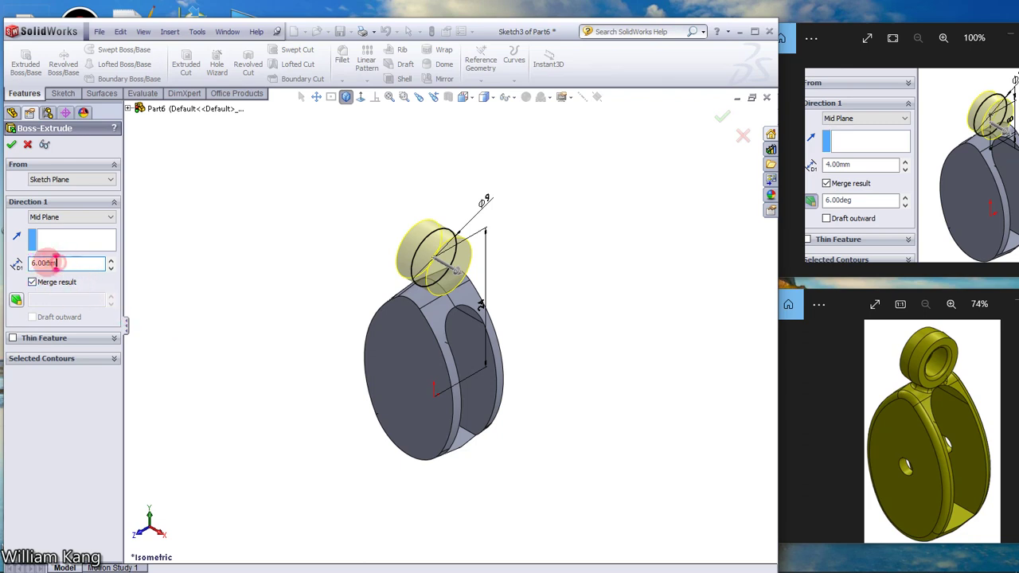
pyautogui.write('4')
pyautogui.press('Return')
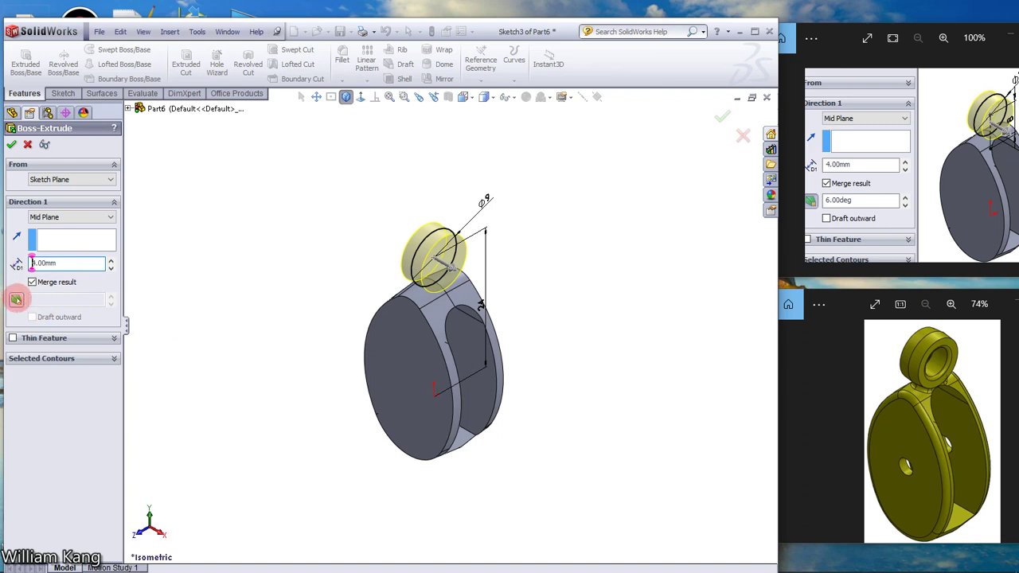
# Add a 6° draft to the boss and confirm Boss-Extrude2
pyautogui.click(16, 299)
pyautogui.doubleClick(77, 300)
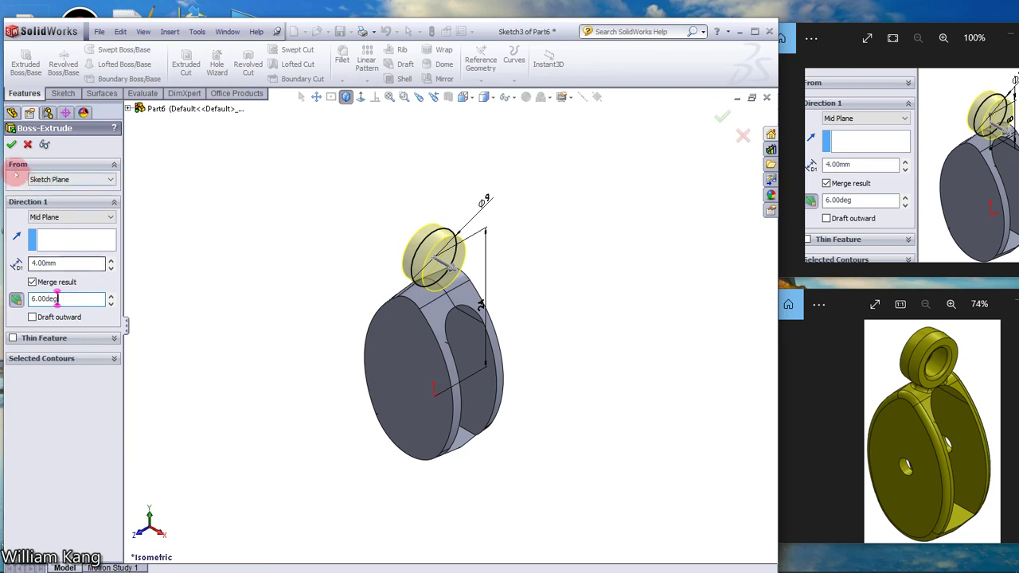
pyautogui.click(11, 144)
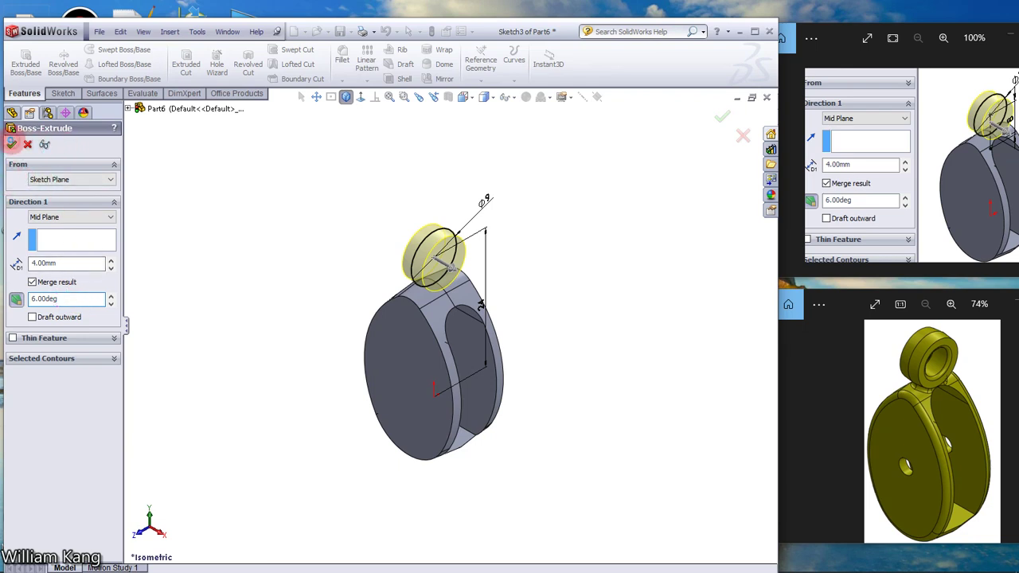
pyautogui.click(229, 215)
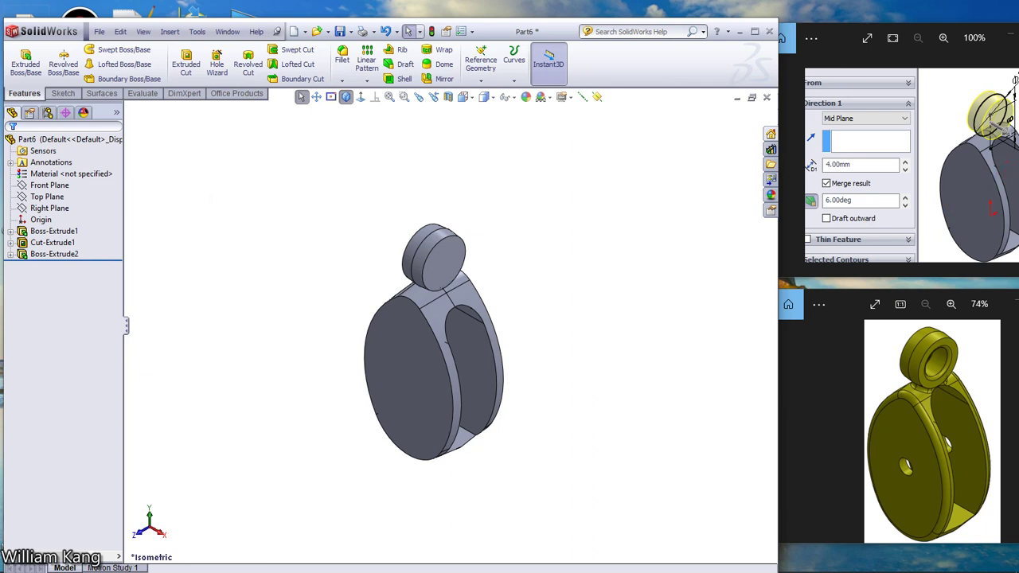
pyautogui.press('Right')
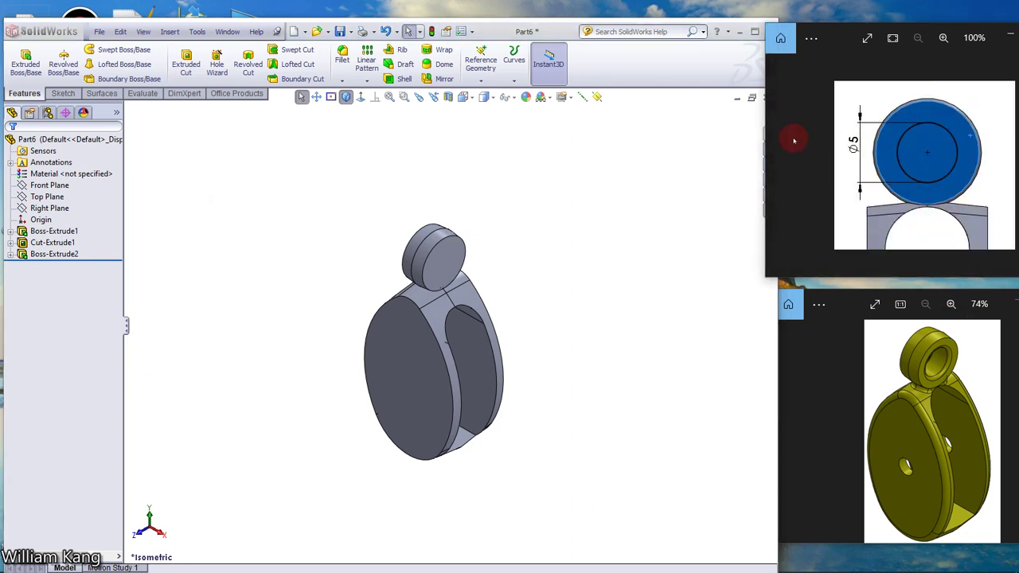
# Start a sketch on the boss face and draw a small circle at its centre
pyautogui.click(444, 257)
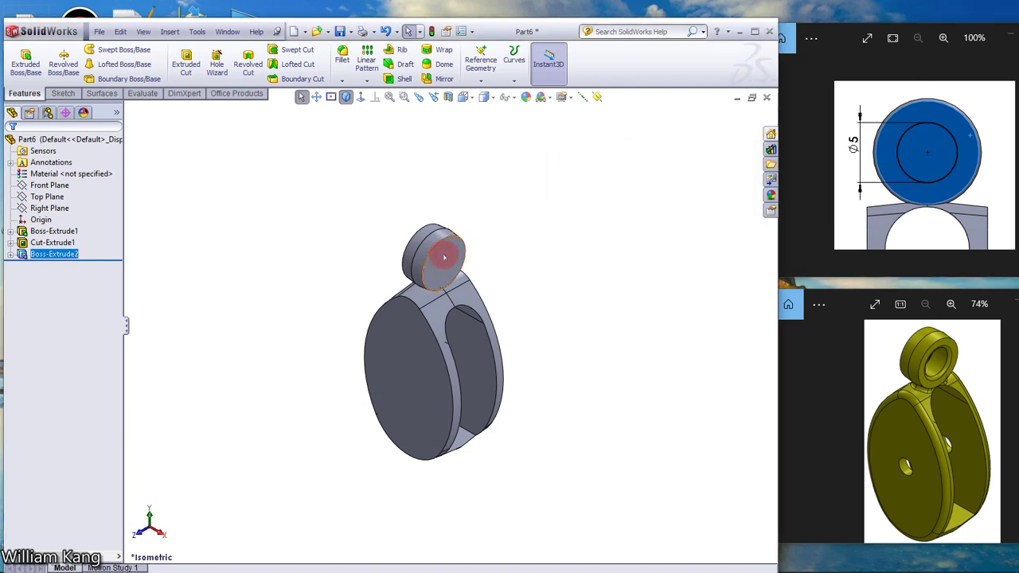
pyautogui.click(445, 257)
pyautogui.click(493, 215)
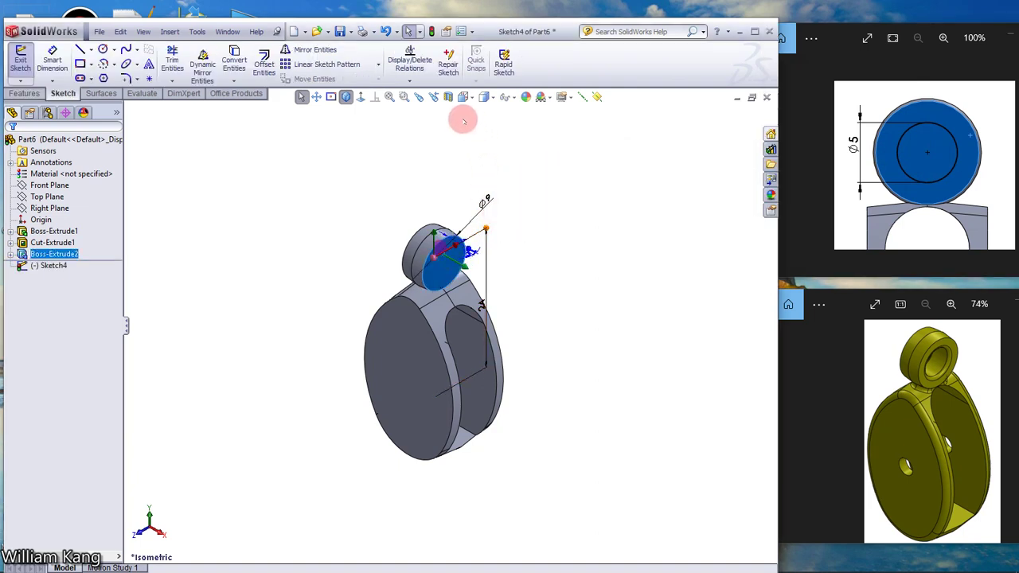
pyautogui.click(360, 97)
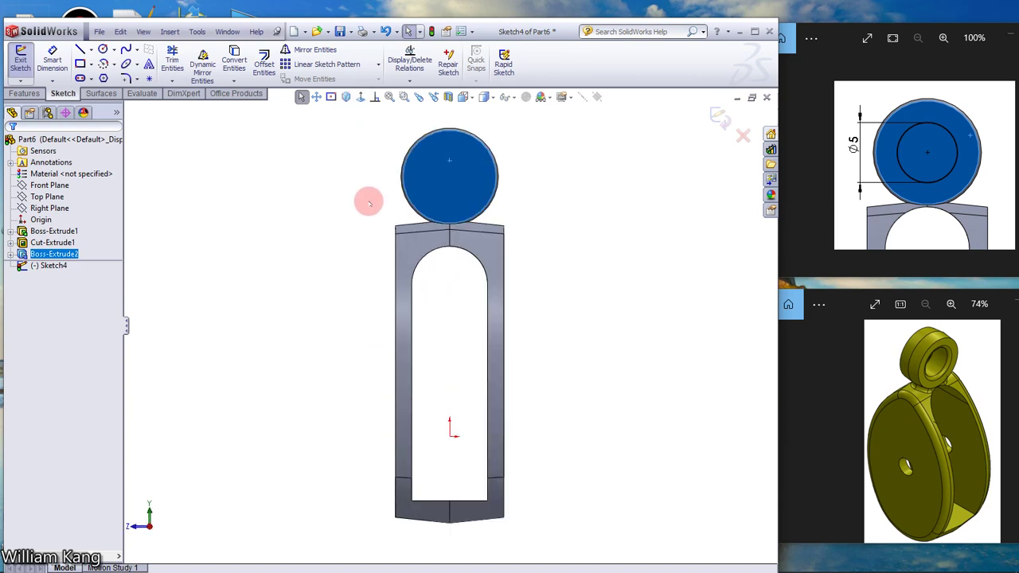
pyautogui.click(104, 50)
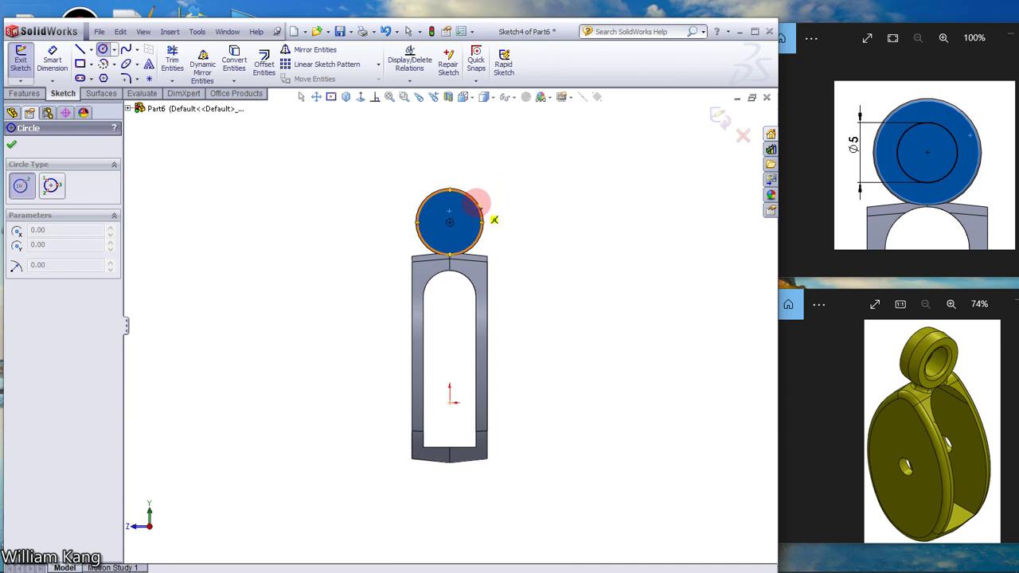
pyautogui.click(451, 224)
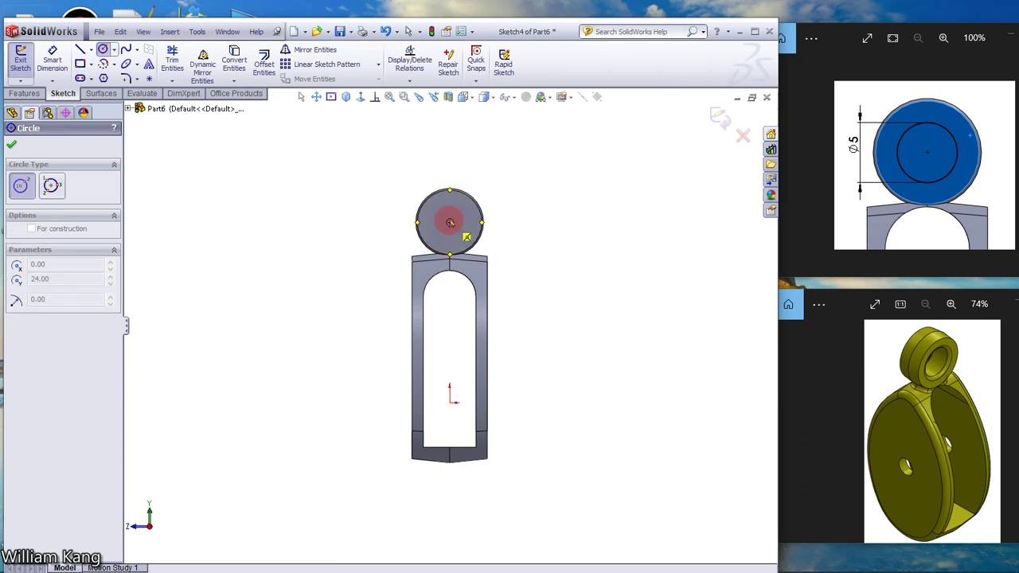
pyautogui.click(462, 233)
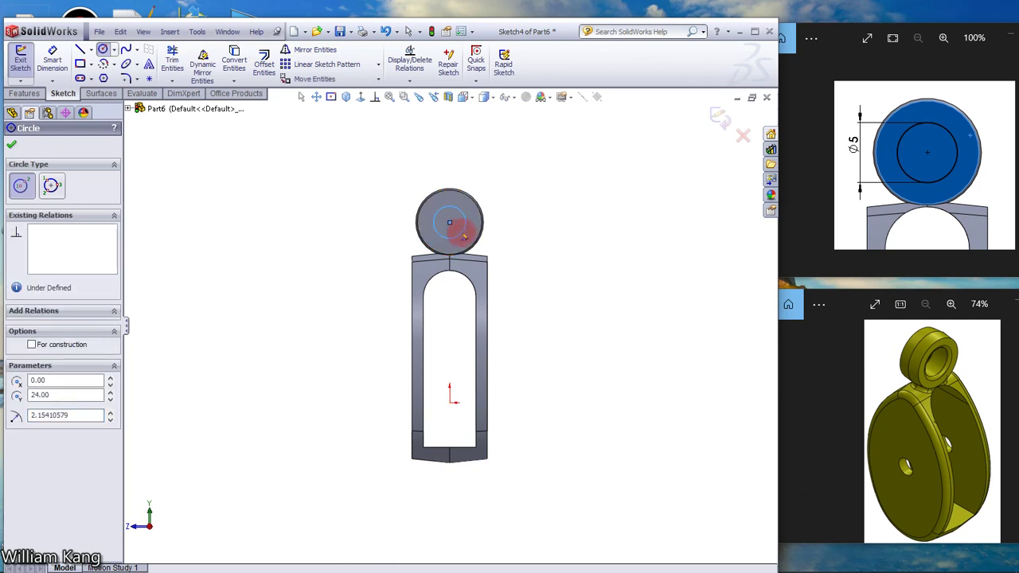
# Dimension the inner circle to Ø5 mm
pyautogui.click(54, 52)
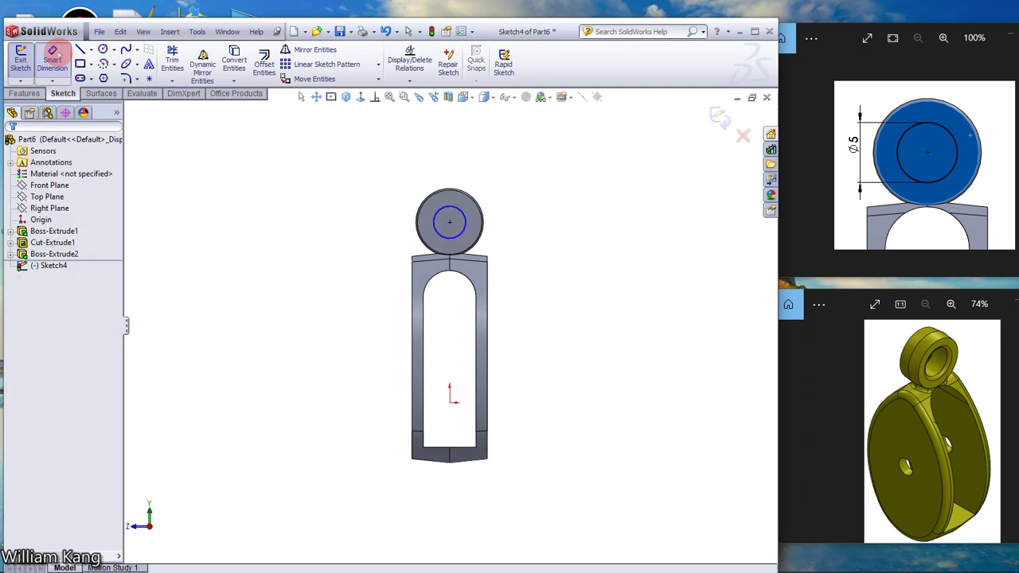
pyautogui.click(465, 220)
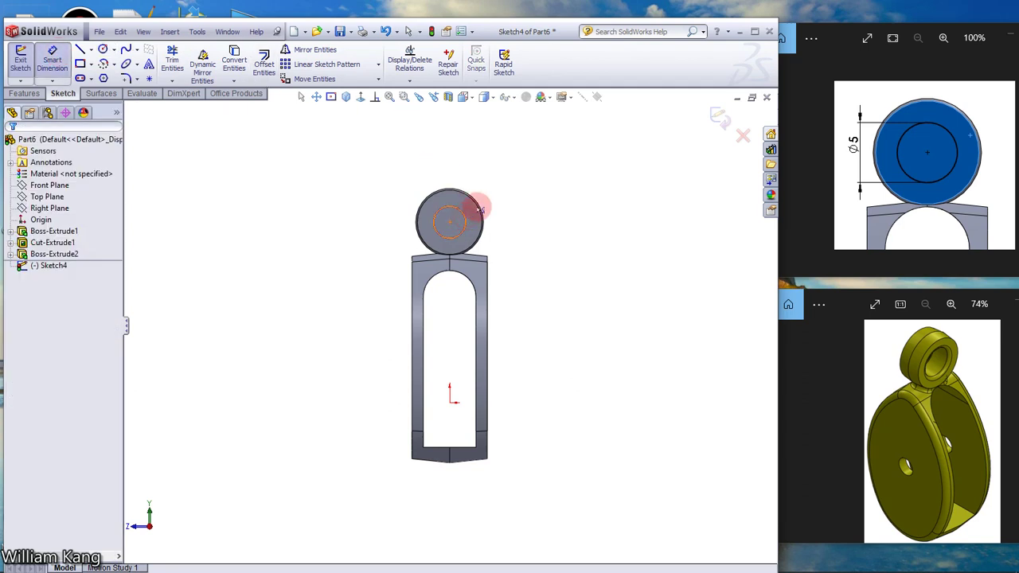
pyautogui.click(506, 194)
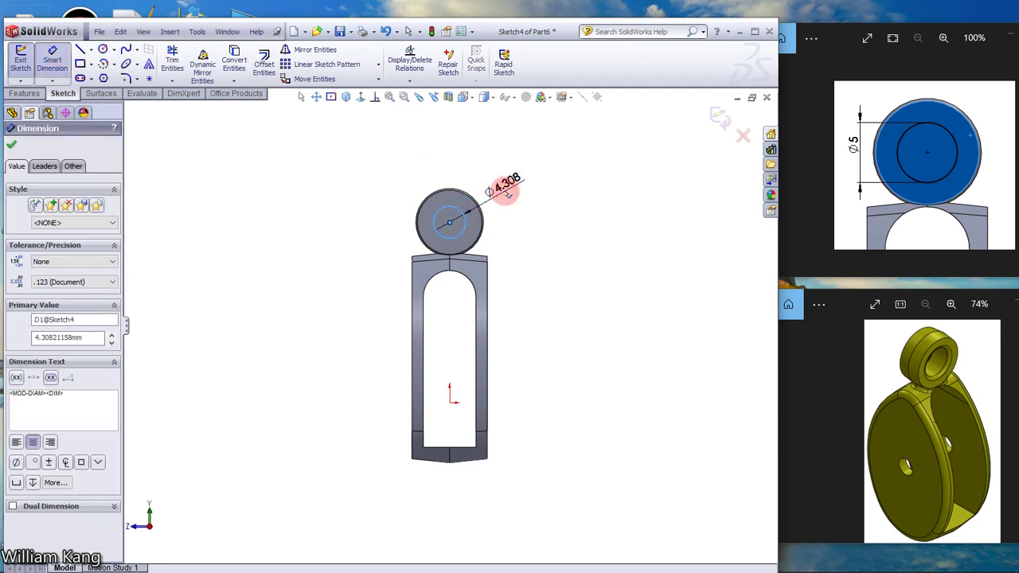
pyautogui.write('5')
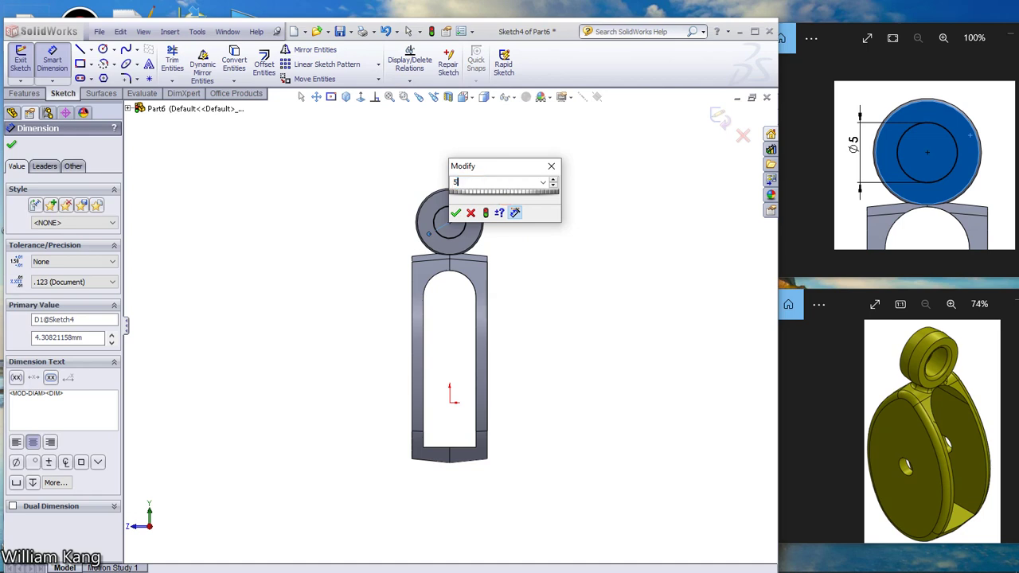
pyautogui.press('Return')
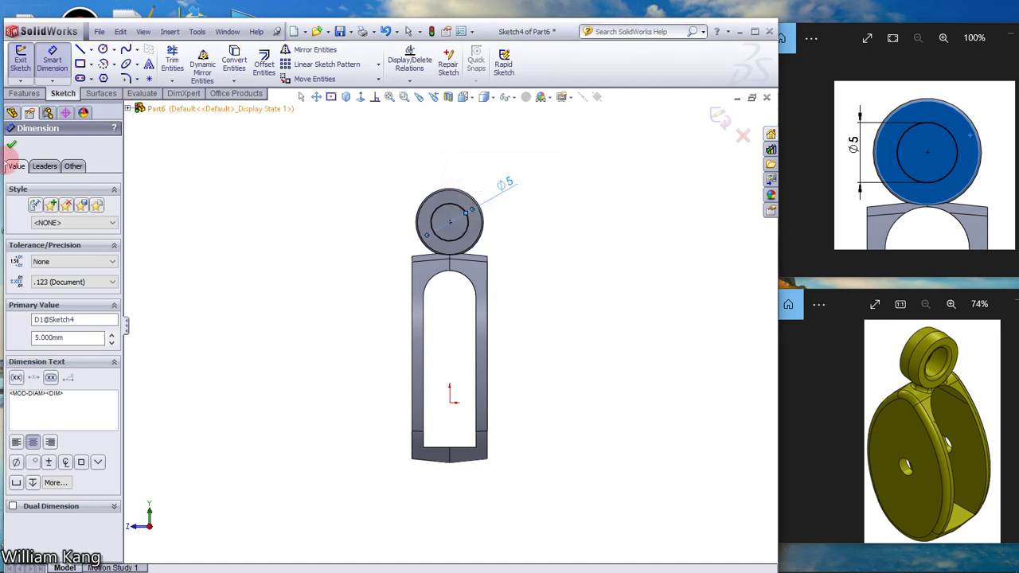
pyautogui.click(12, 146)
# Extrude the Ø5 circle reversed and Through All, creating Boss-Extrude3 as a peg behind the ring
pyautogui.click(25, 93)
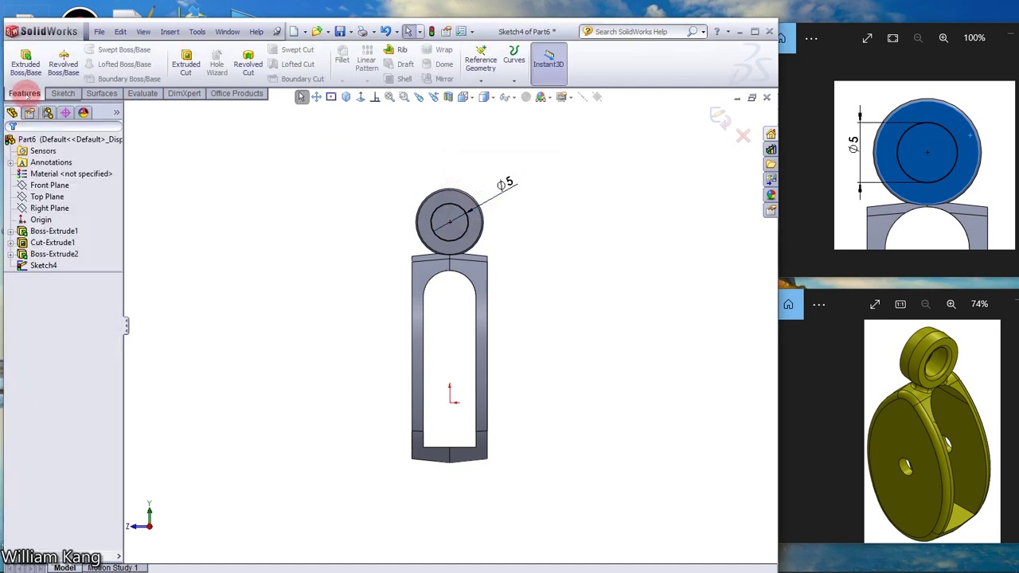
pyautogui.click(25, 65)
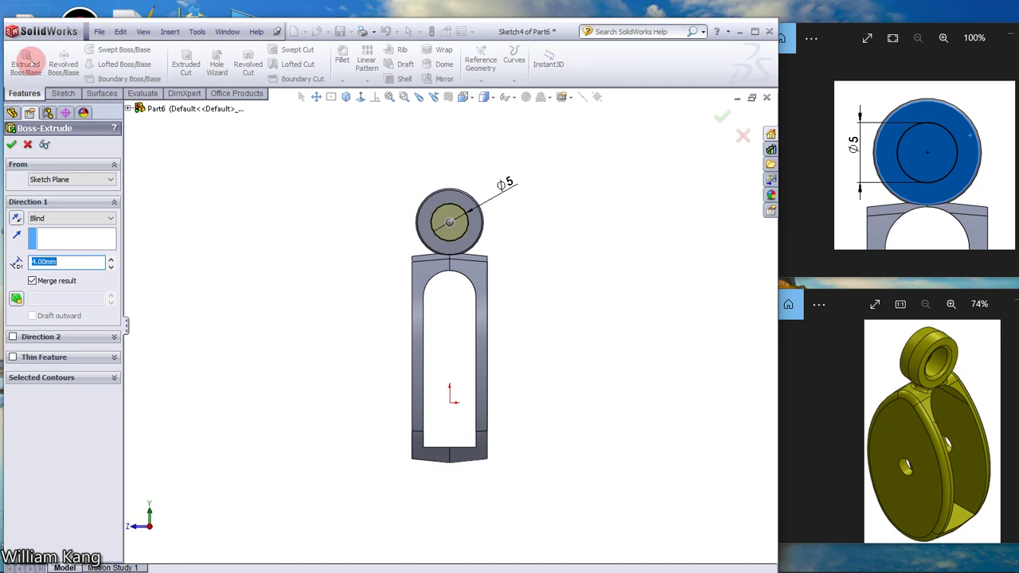
pyautogui.click(346, 97)
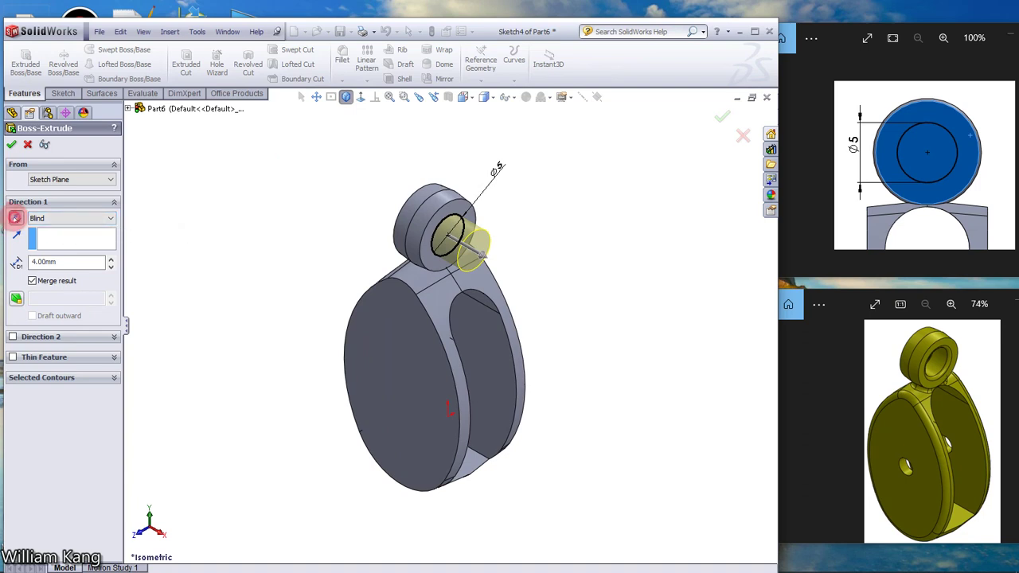
pyautogui.click(16, 217)
pyautogui.click(110, 219)
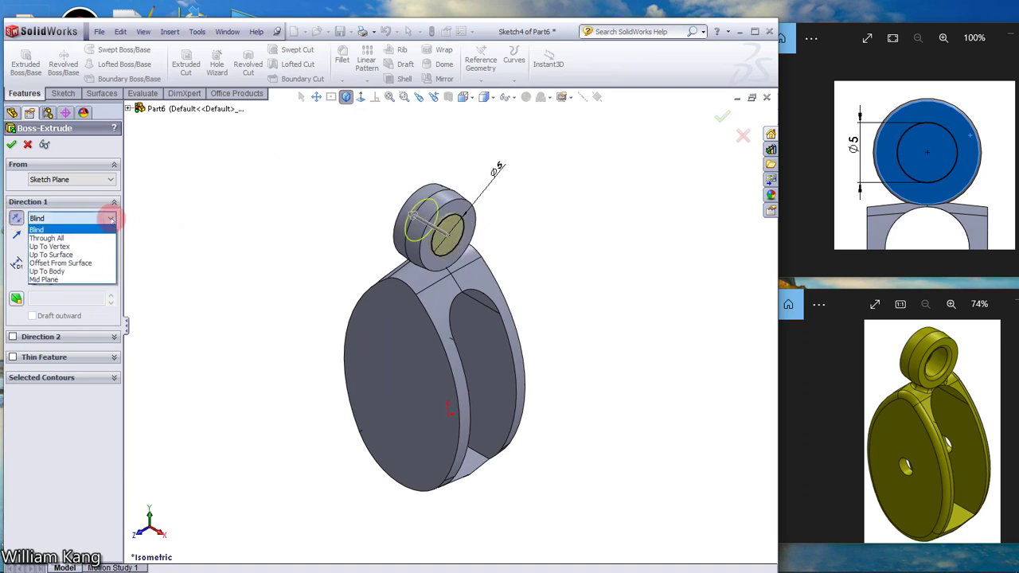
pyautogui.click(88, 229)
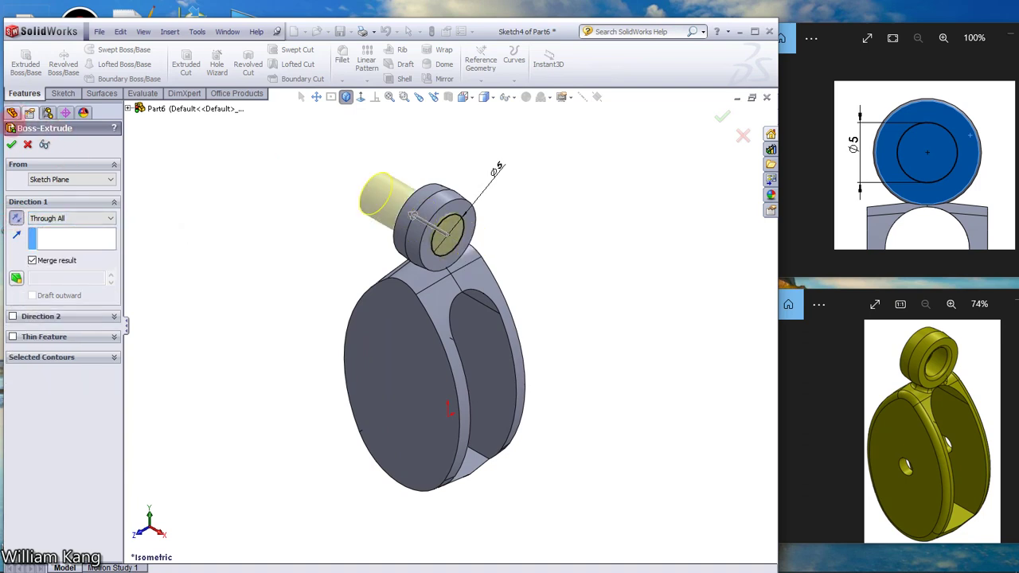
pyautogui.press('Return')
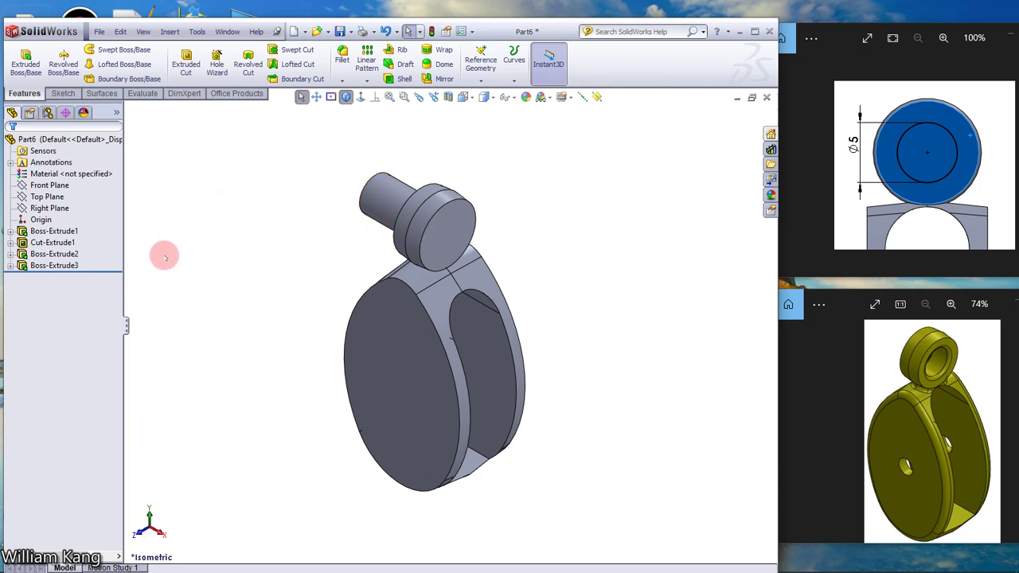
# Delete the mistaken Boss-Extrude3 cylinder
pyautogui.click(52, 267)
pyautogui.click(186, 271)
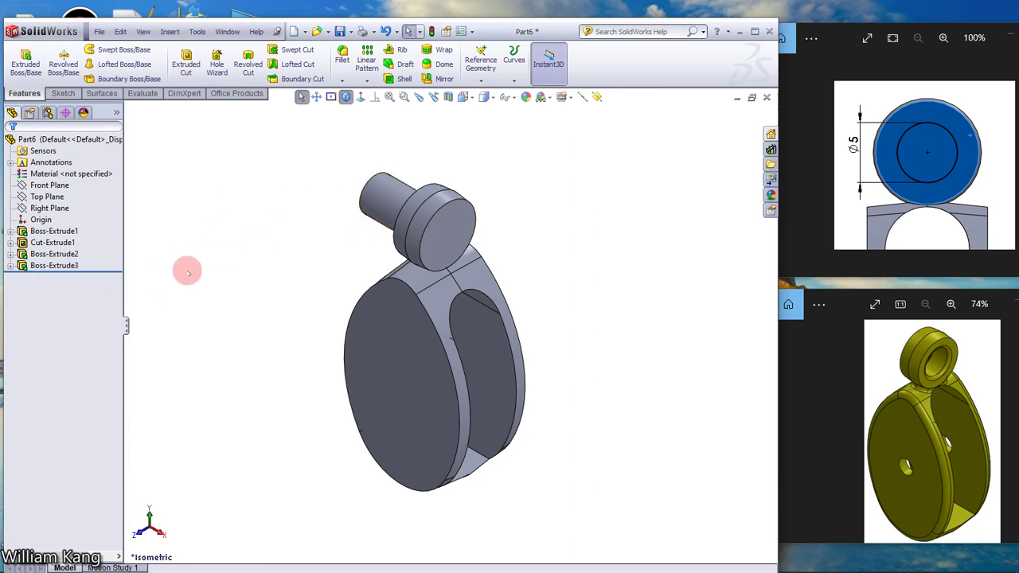
pyautogui.click(49, 268)
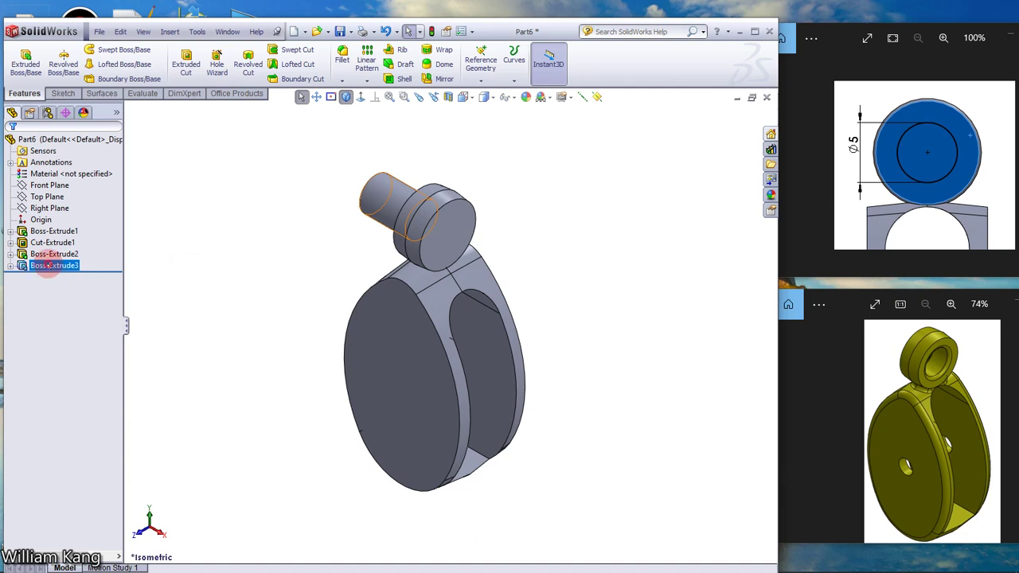
pyautogui.press('Delete')
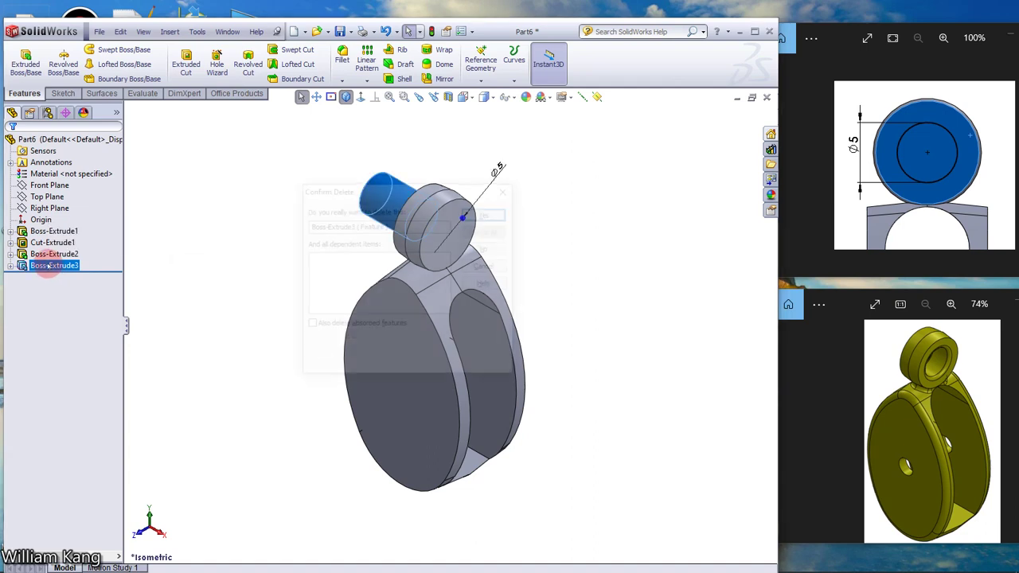
pyautogui.click(486, 213)
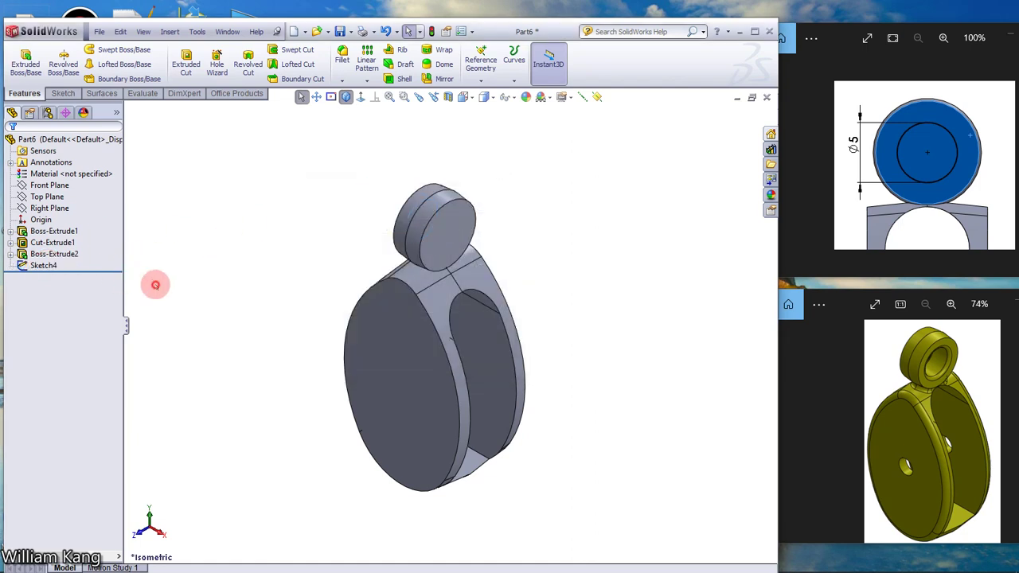
# Cut Sketch4's Ø5 circle Through All as Cut-Extrude2, boring a hole in the ring boss
pyautogui.click(43, 266)
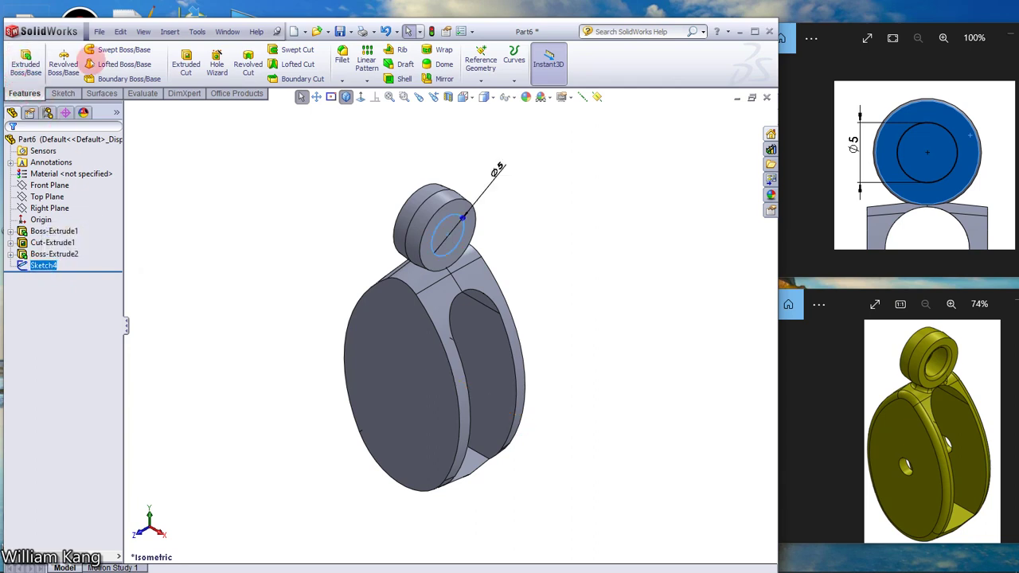
pyautogui.click(188, 70)
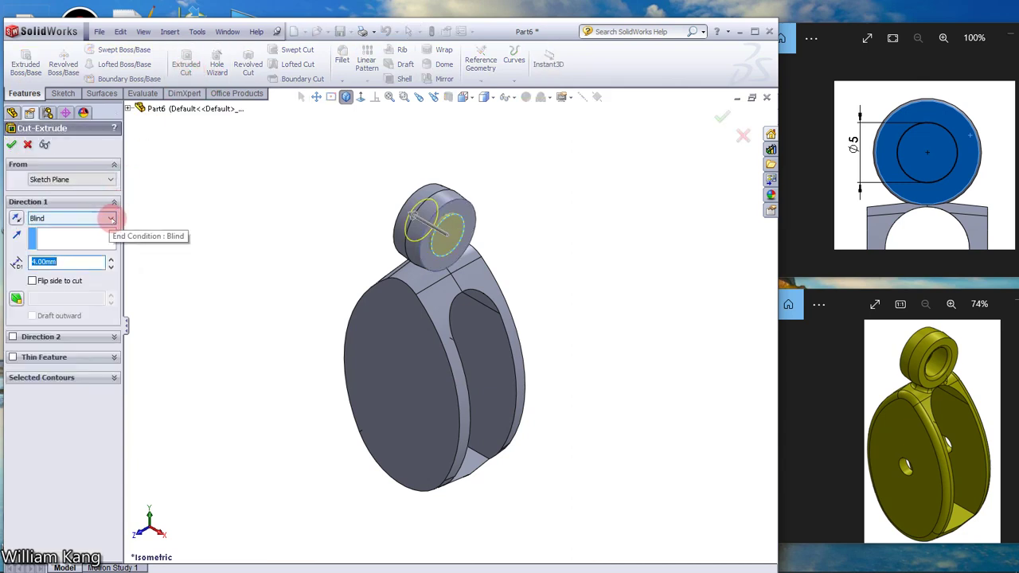
pyautogui.click(110, 219)
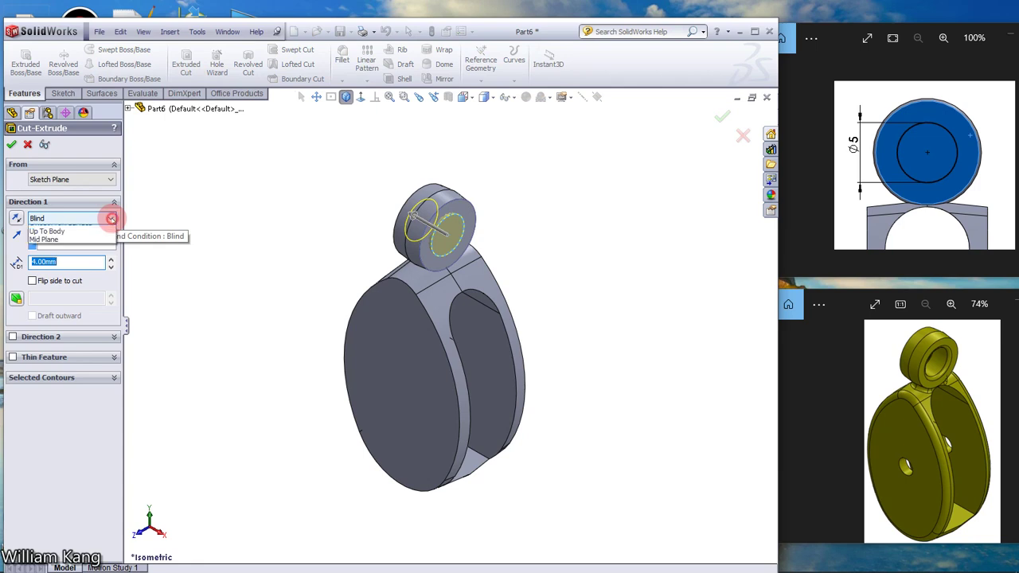
pyautogui.click(92, 234)
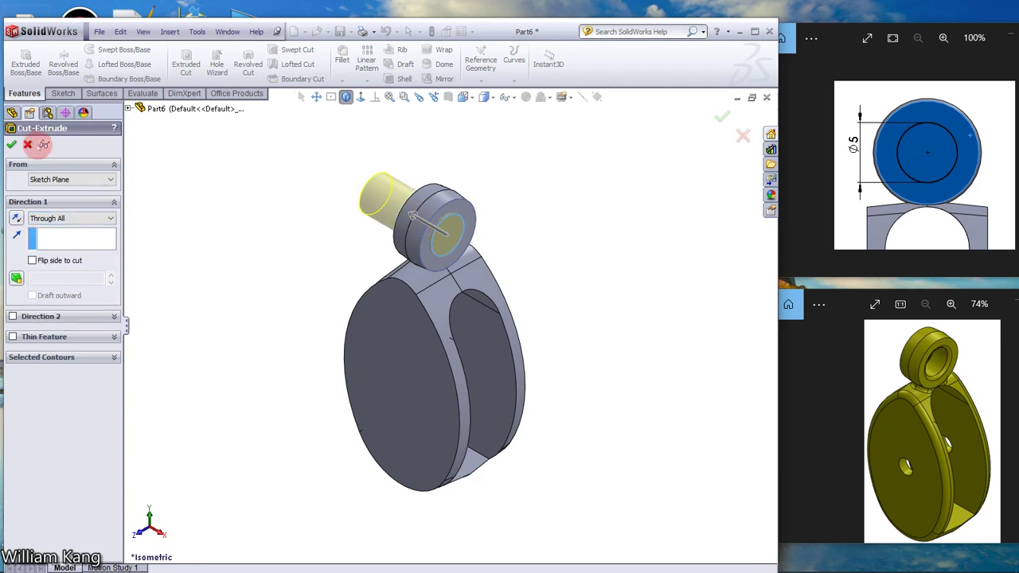
pyautogui.click(11, 144)
pyautogui.click(245, 305)
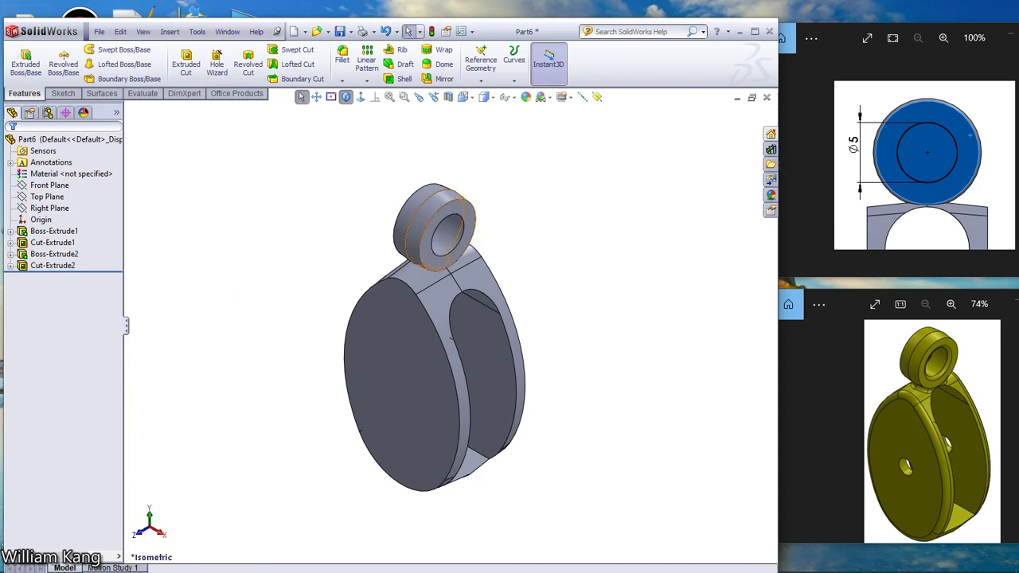
pyautogui.press('Right')
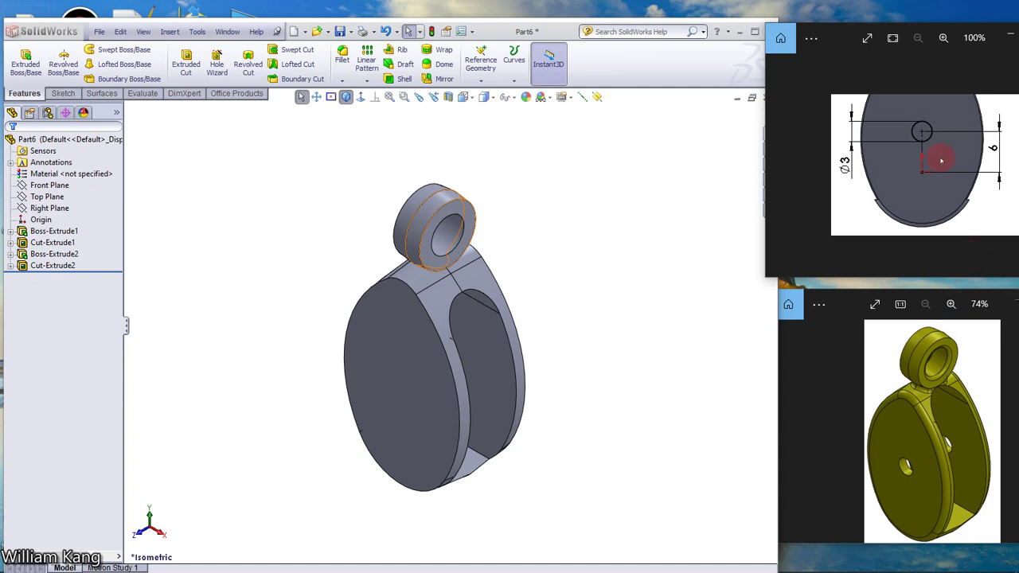
# Sketch a Ø3 circle on the base's circular face, just above the origin
pyautogui.click(416, 363)
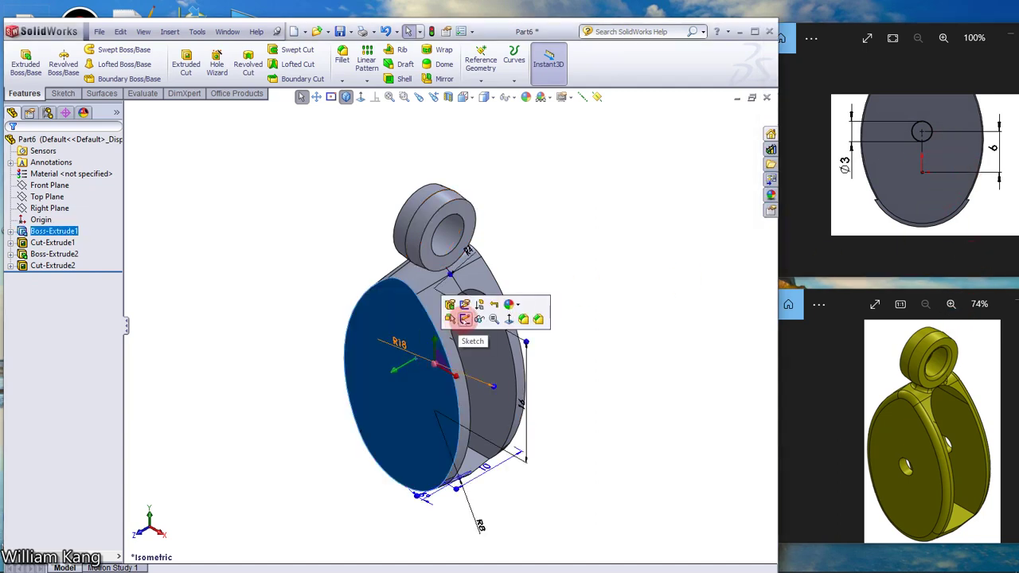
pyautogui.click(465, 319)
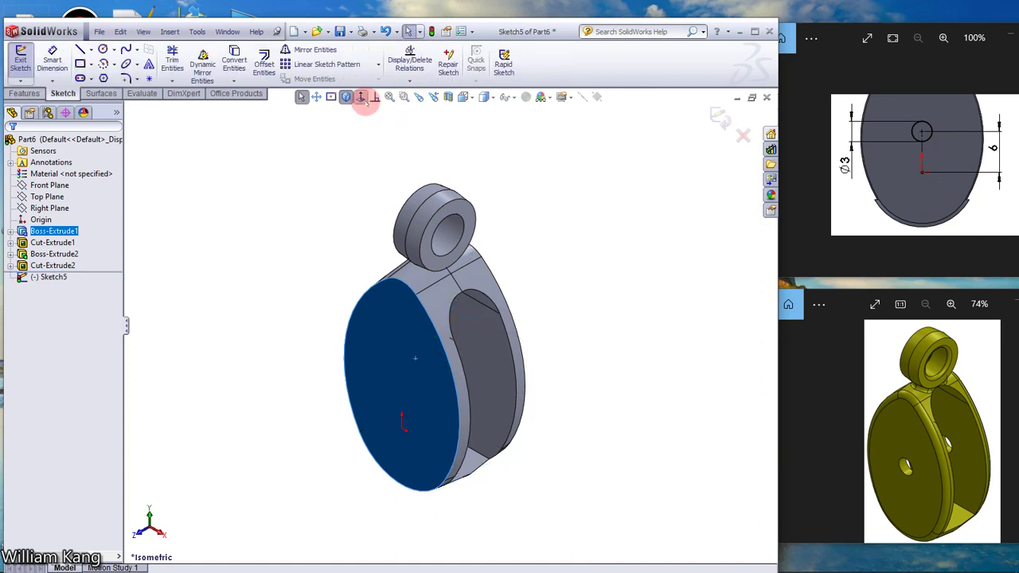
pyautogui.click(362, 98)
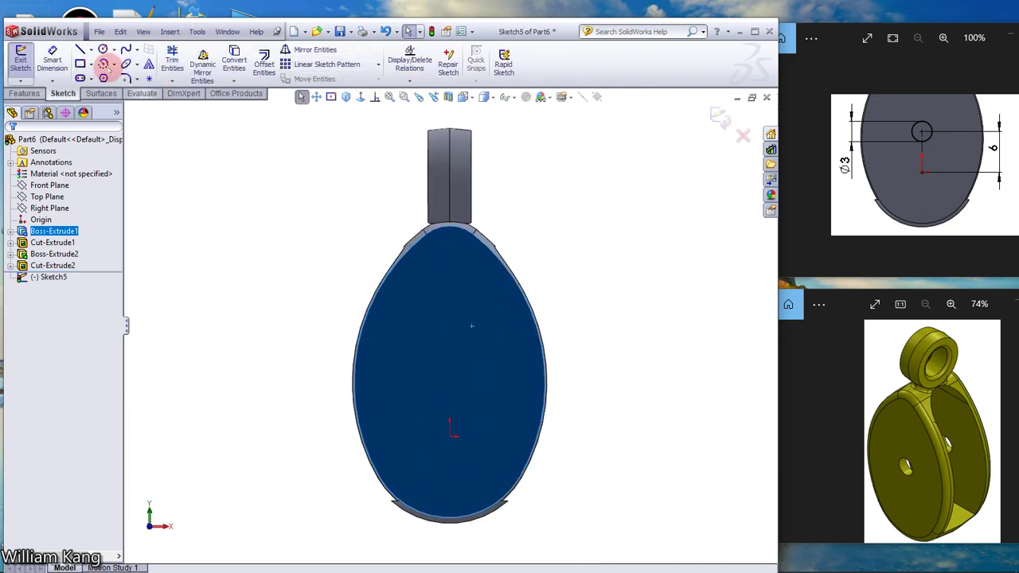
pyautogui.click(103, 49)
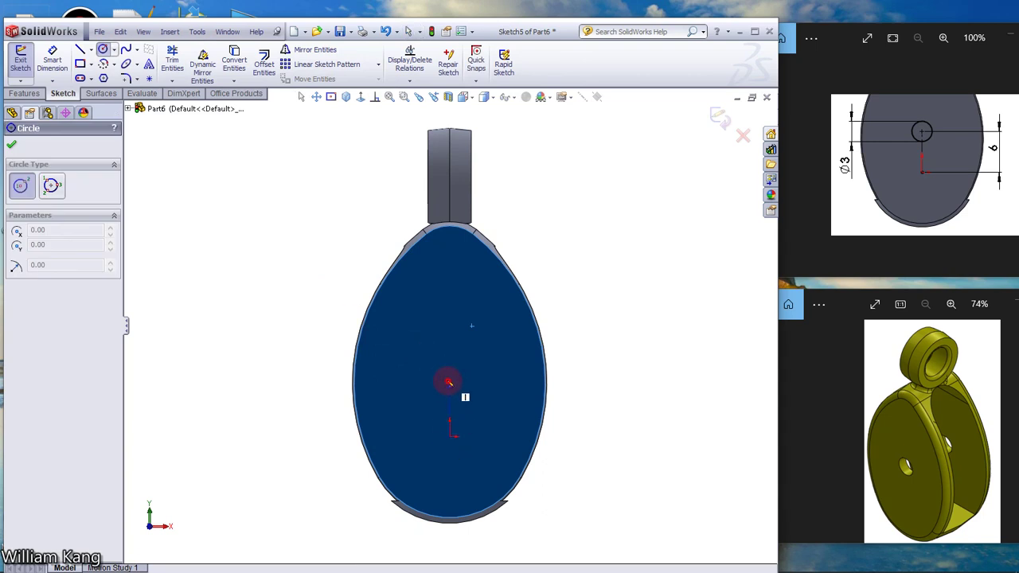
pyautogui.click(449, 383)
pyautogui.click(459, 395)
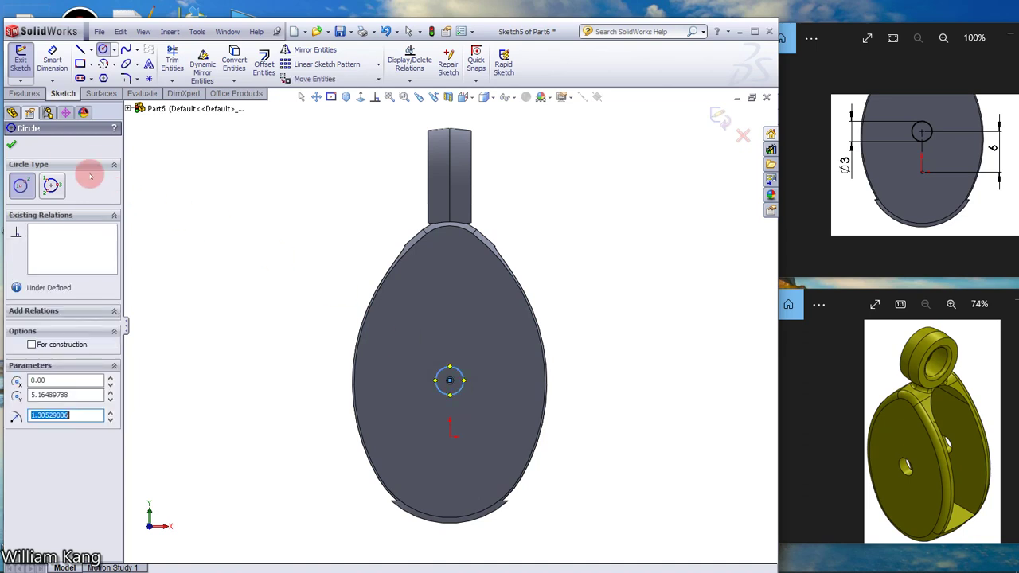
pyautogui.click(51, 60)
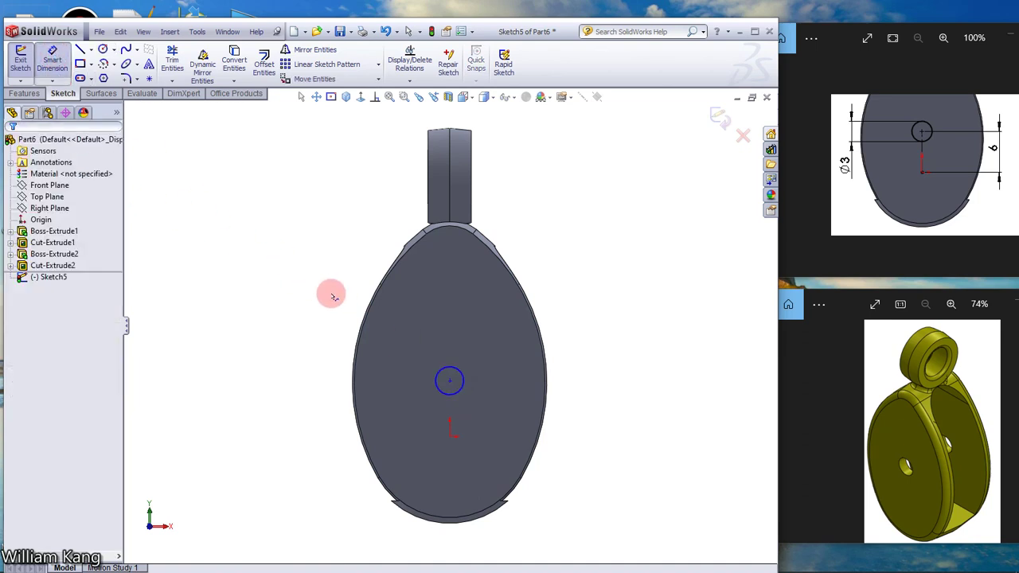
pyautogui.click(437, 386)
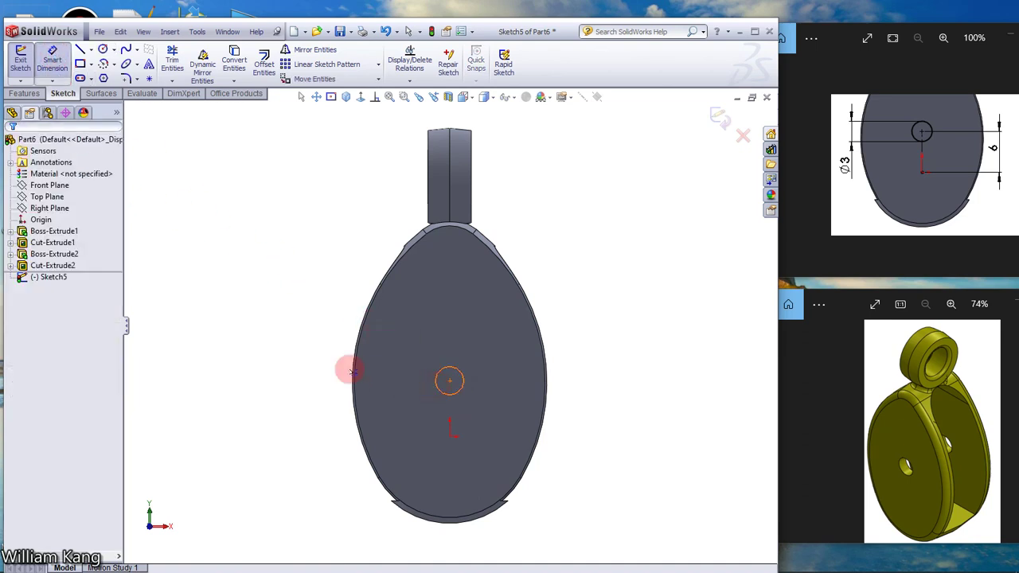
pyautogui.click(311, 363)
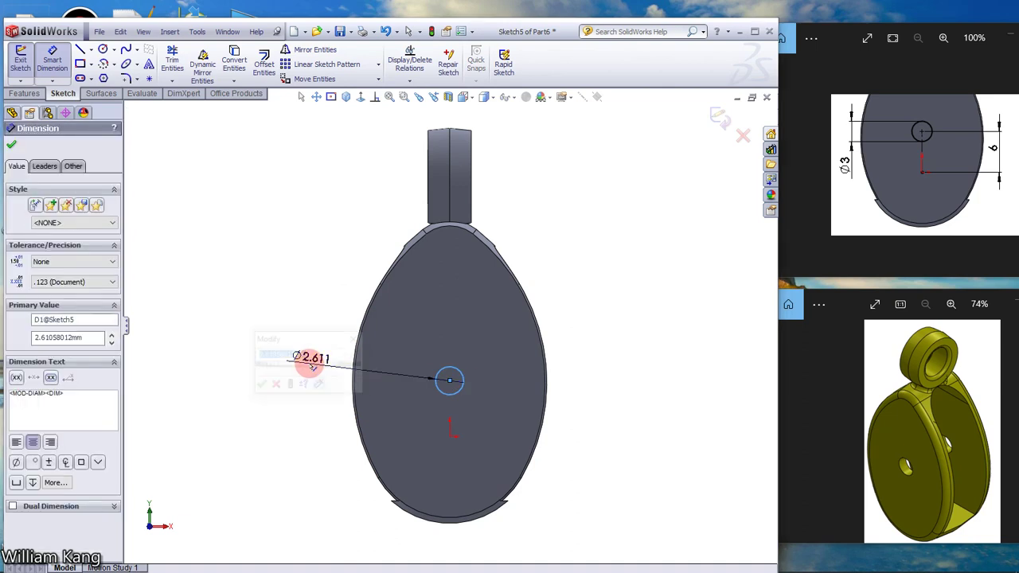
pyautogui.press('Return')
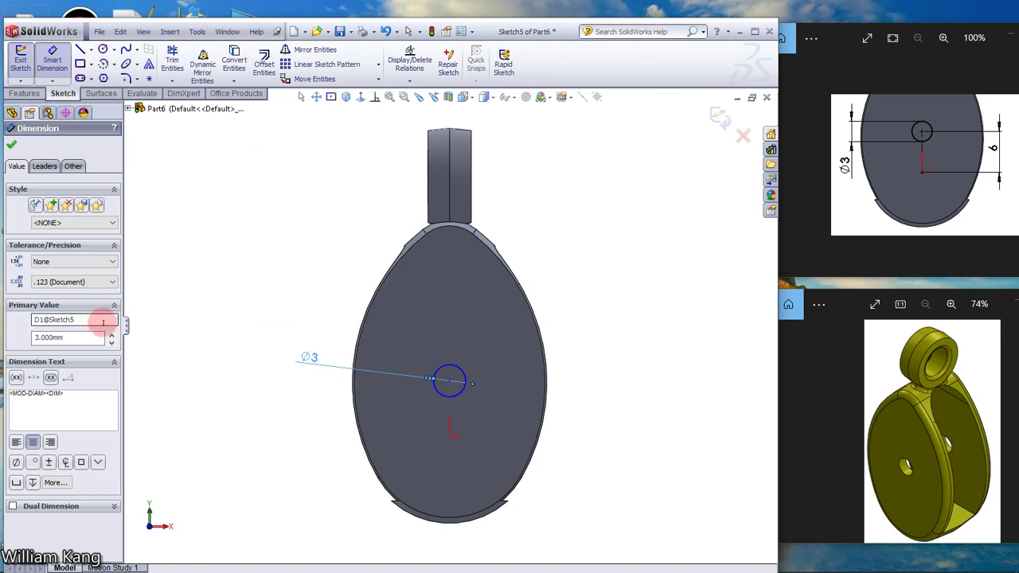
pyautogui.click(11, 144)
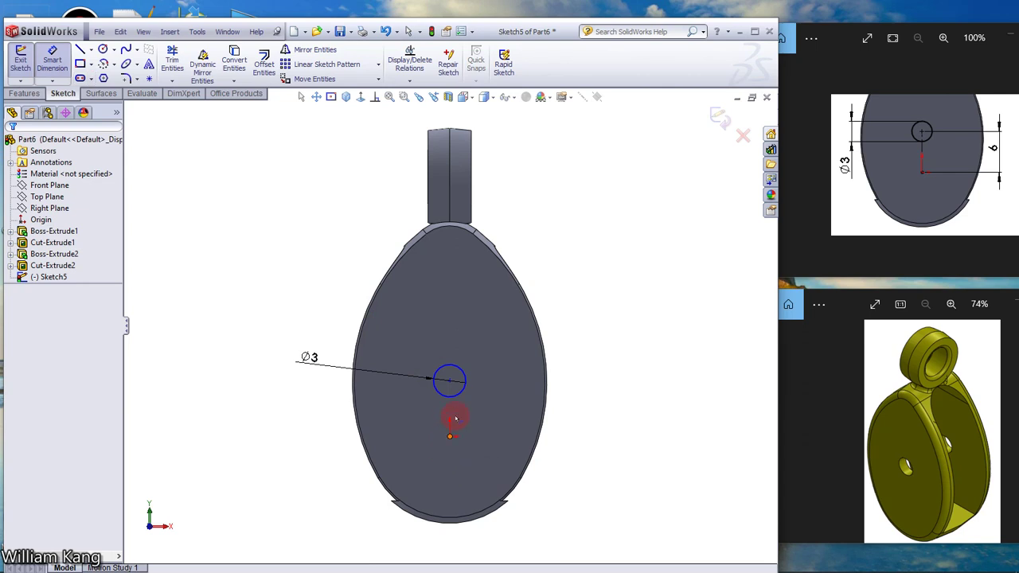
# Dimension the circle centre 6 mm from the origin
pyautogui.click(450, 382)
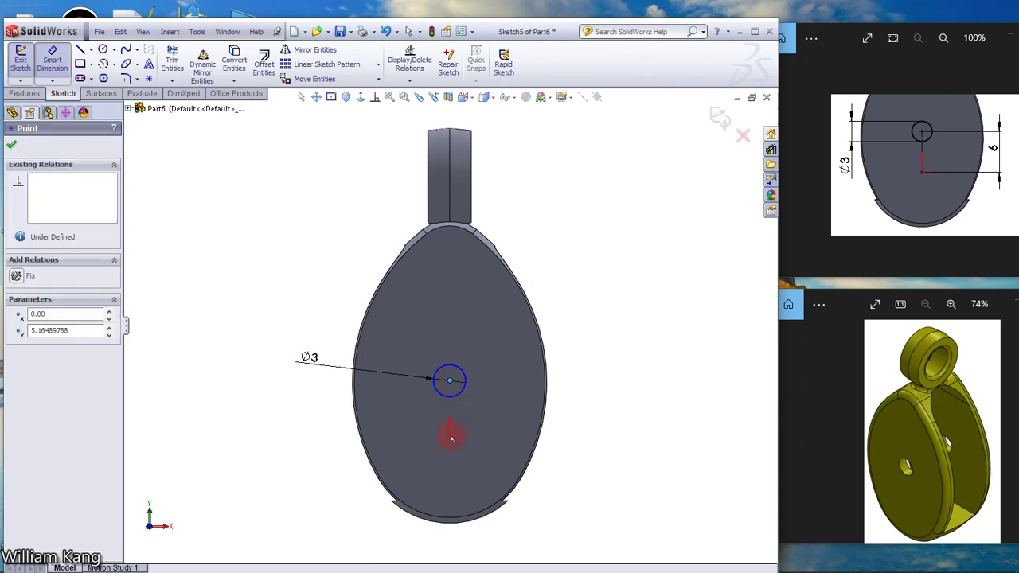
pyautogui.click(450, 437)
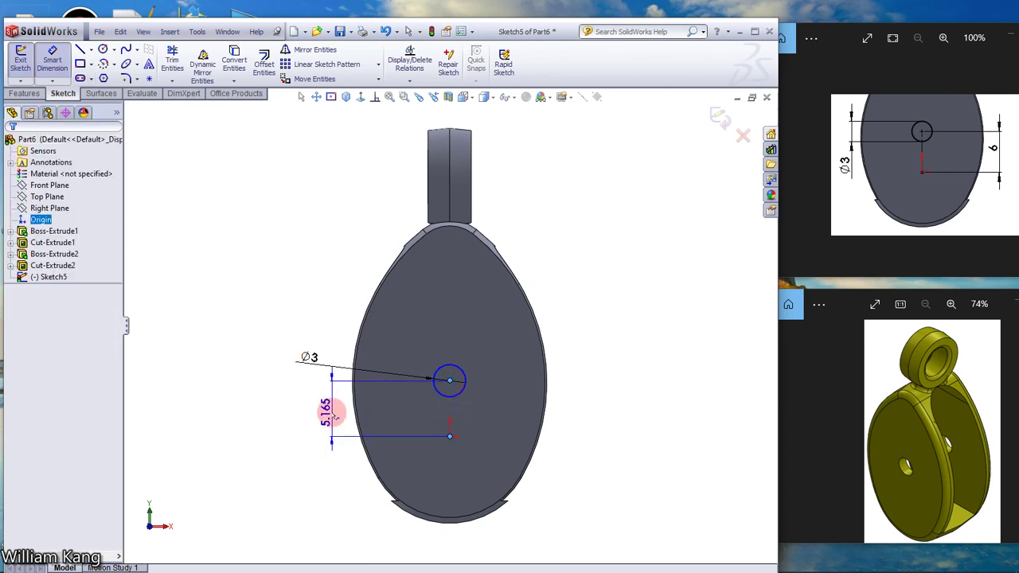
pyautogui.click(331, 413)
pyautogui.write('6')
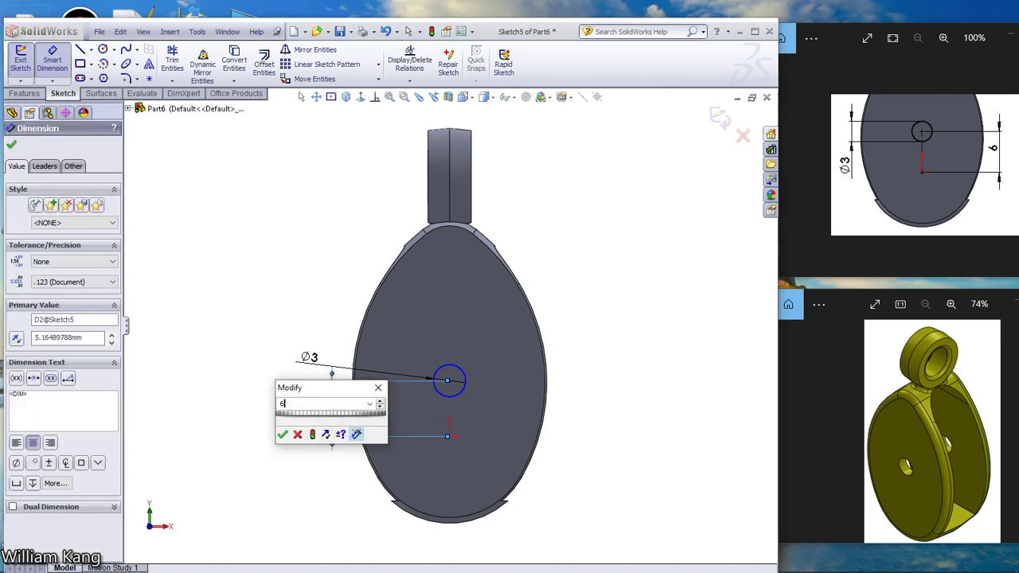
pyautogui.press('Escape')
pyautogui.click(247, 324)
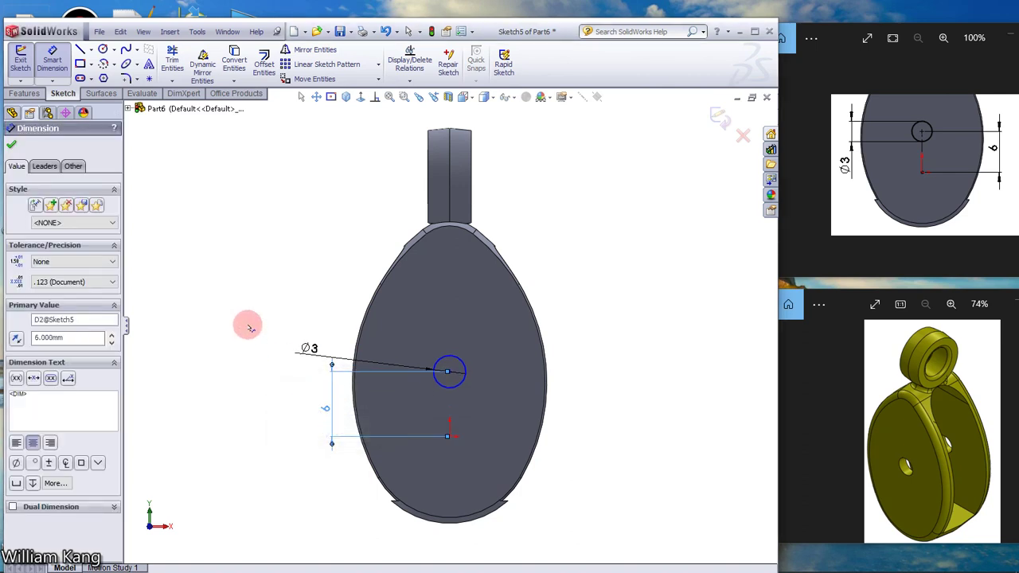
pyautogui.click(13, 145)
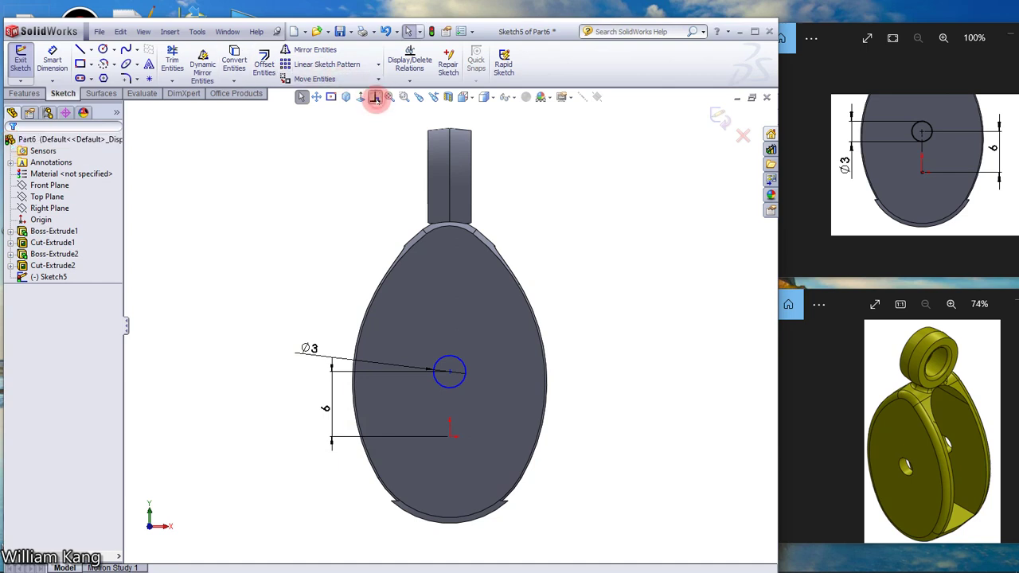
# Add a Vertical relation between the circle centre and the origin
pyautogui.click(374, 97)
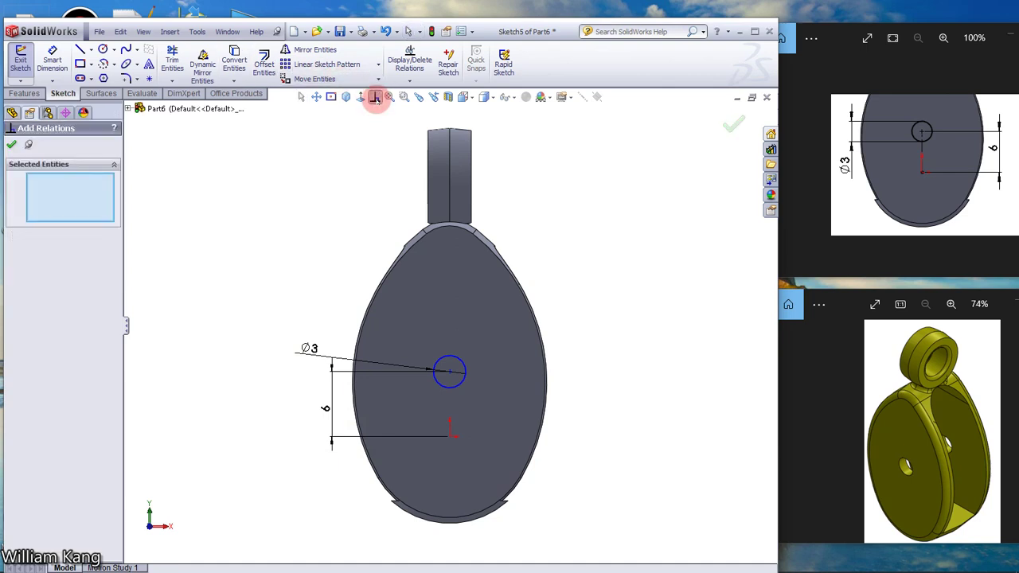
pyautogui.click(451, 373)
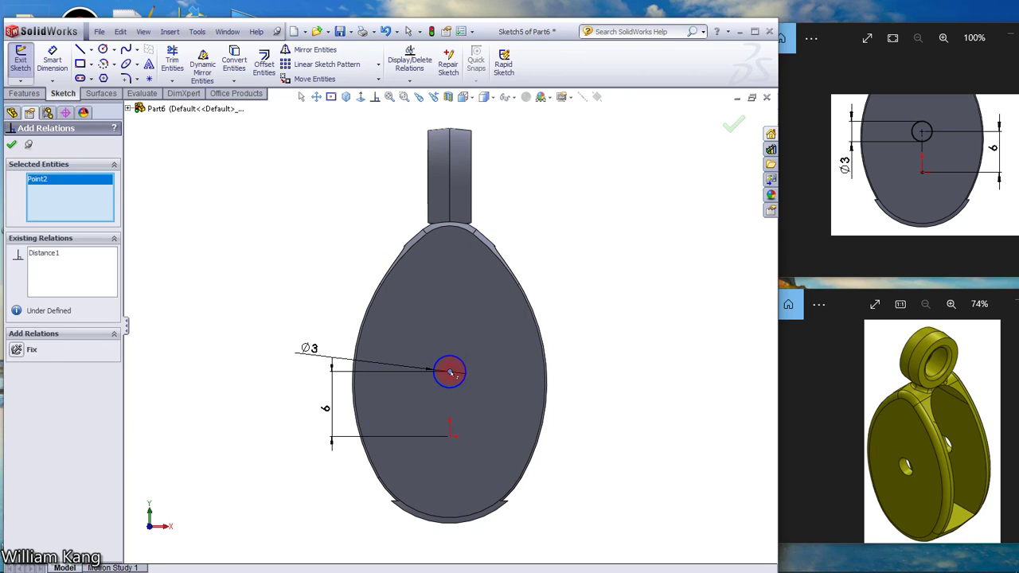
pyautogui.click(450, 437)
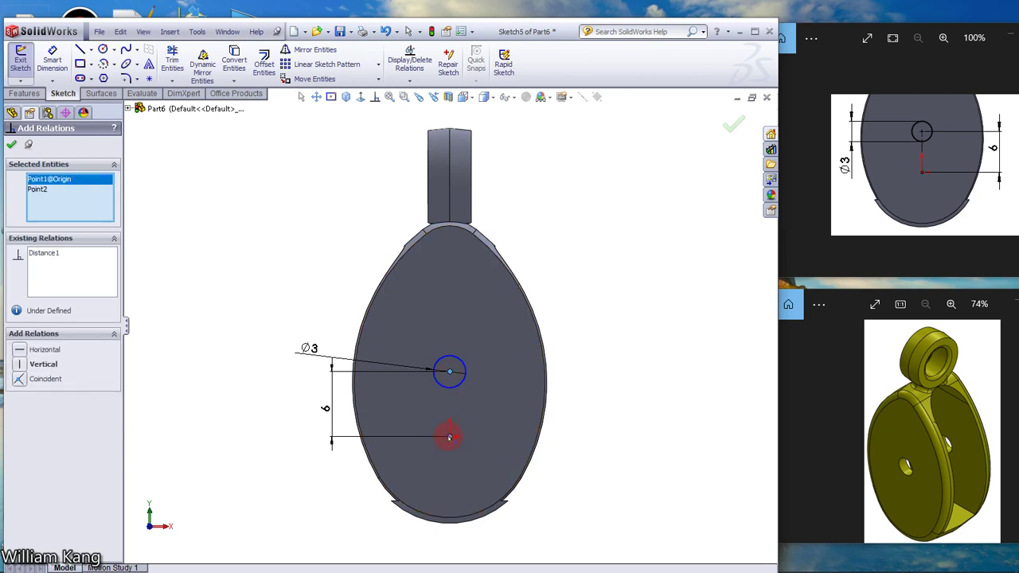
pyautogui.click(17, 364)
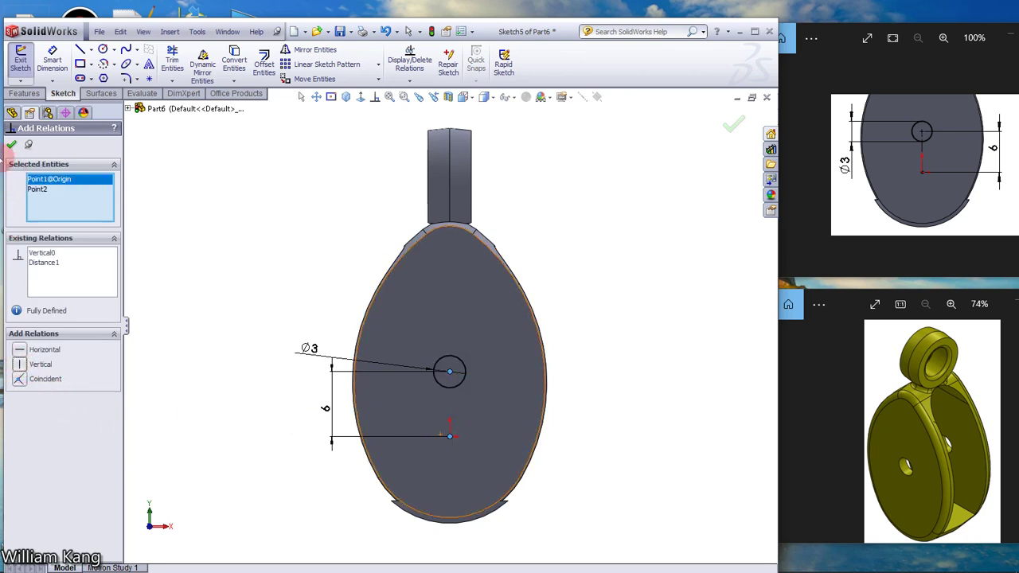
pyautogui.click(12, 144)
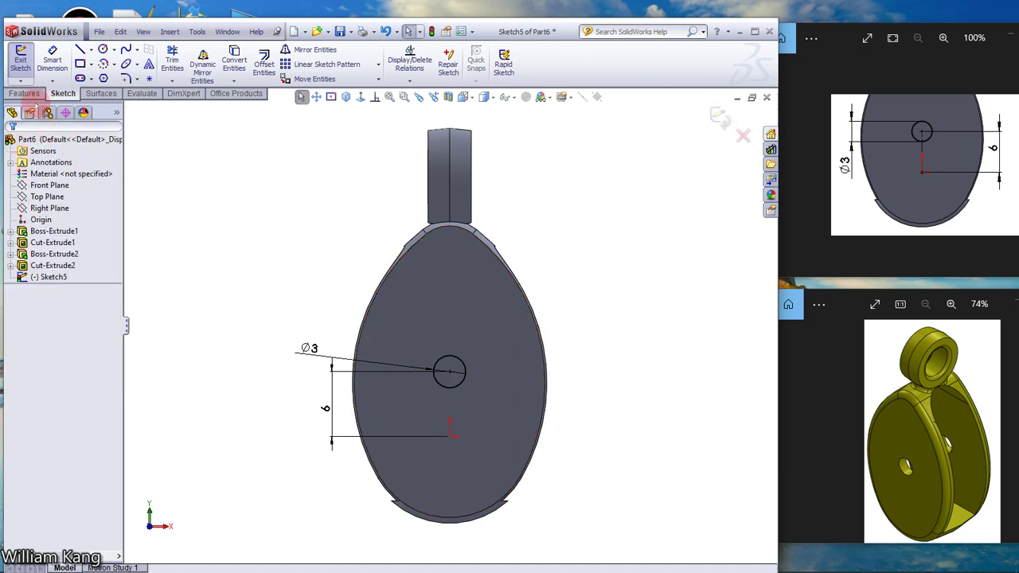
# Extrude-cut the Ø3 circle Through All as Cut-Extrude3
pyautogui.click(25, 93)
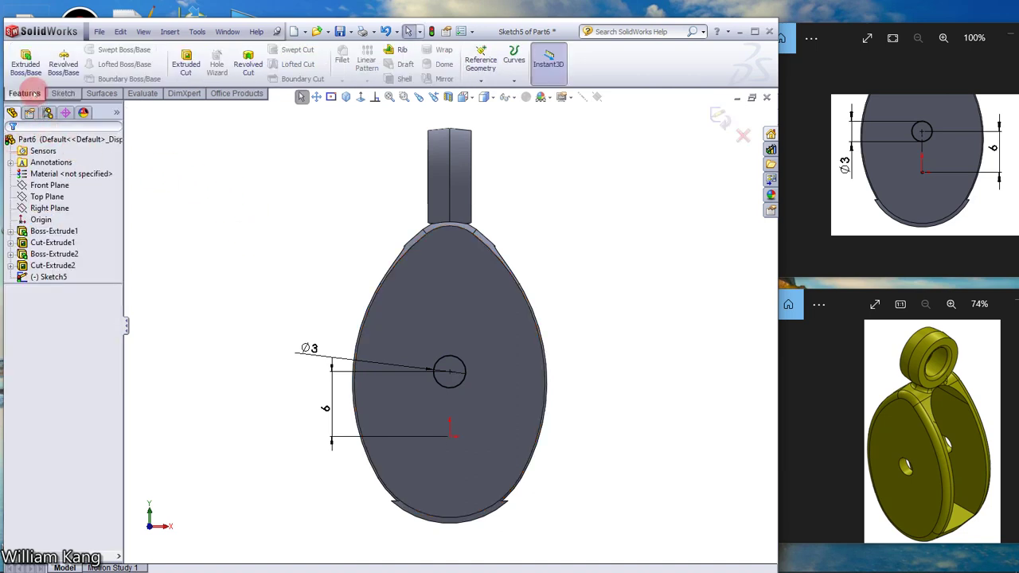
pyautogui.click(186, 64)
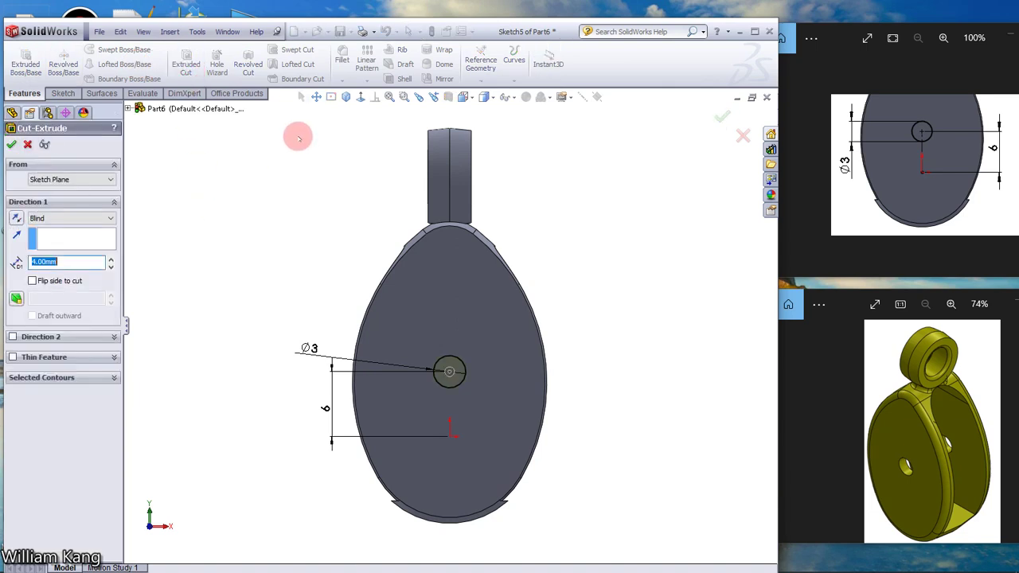
pyautogui.click(345, 96)
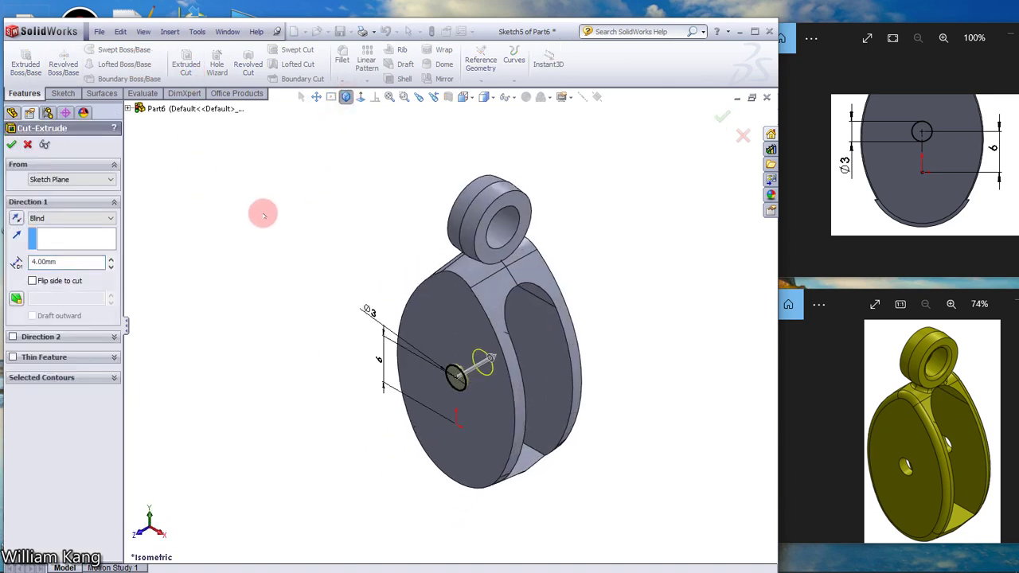
pyautogui.click(113, 216)
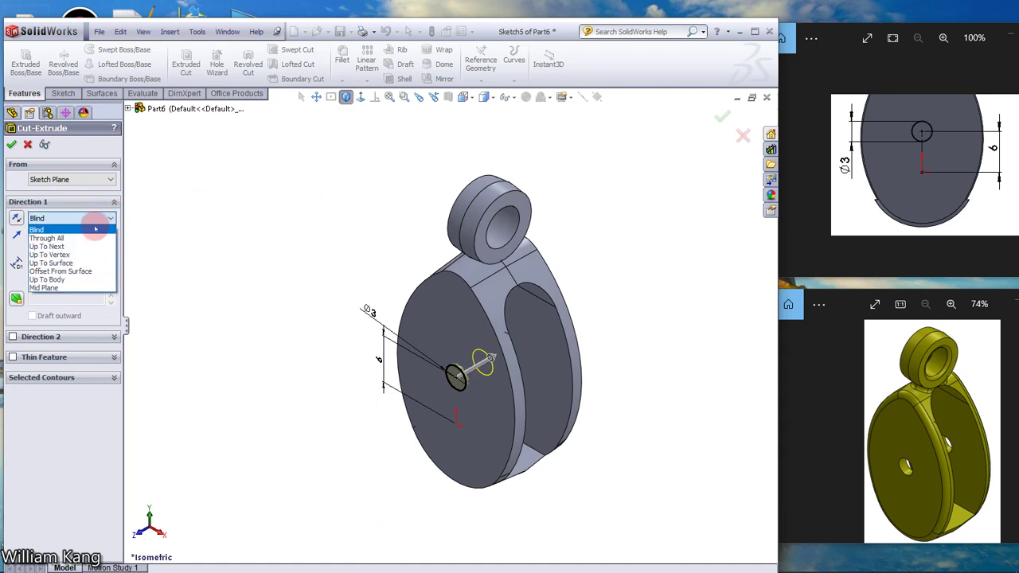
pyautogui.click(67, 228)
pyautogui.click(11, 144)
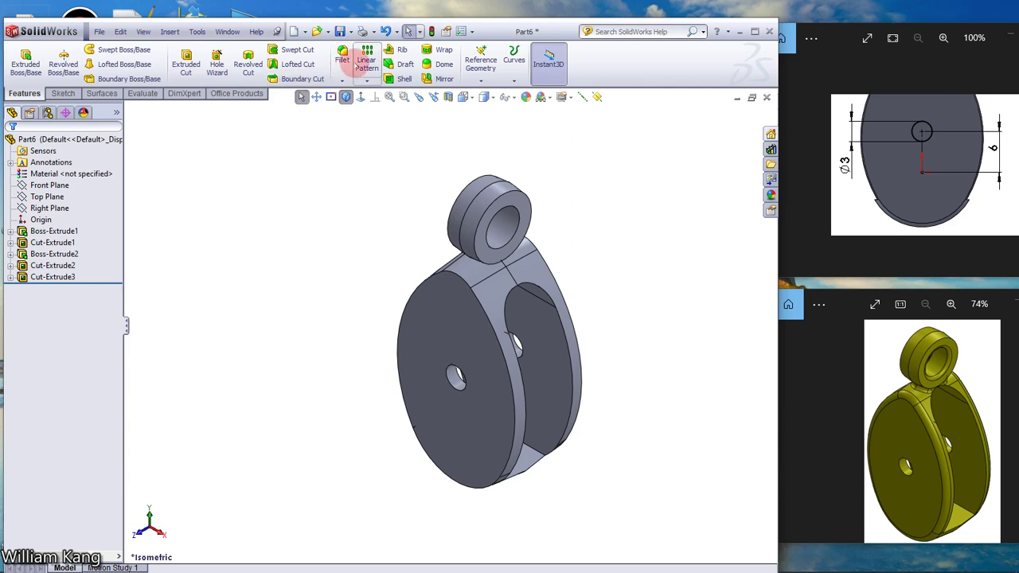
# Fillet the base's front and side edges and the ring boss's front and rear edges at 1 mm
pyautogui.click(341, 54)
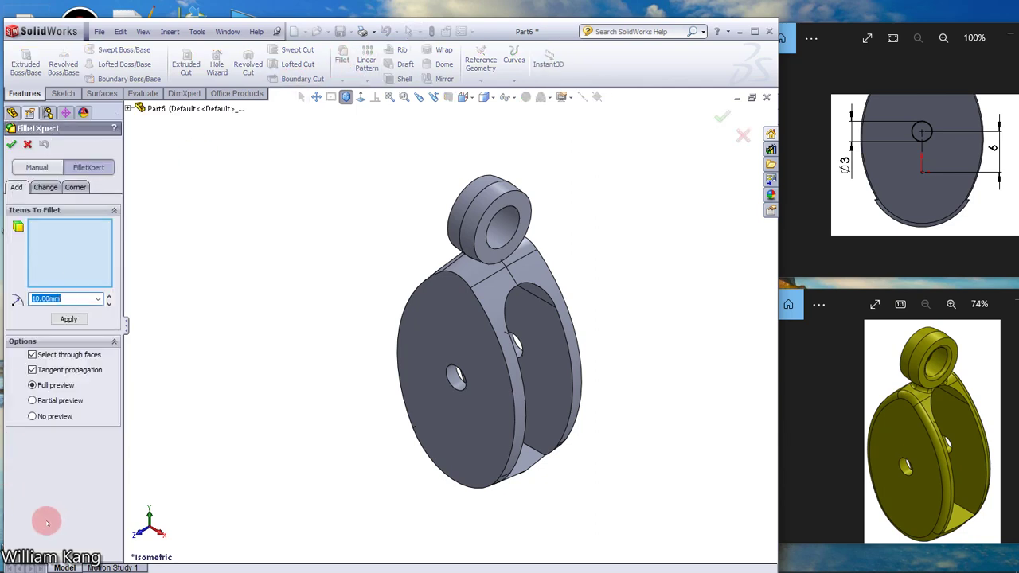
pyautogui.write('1')
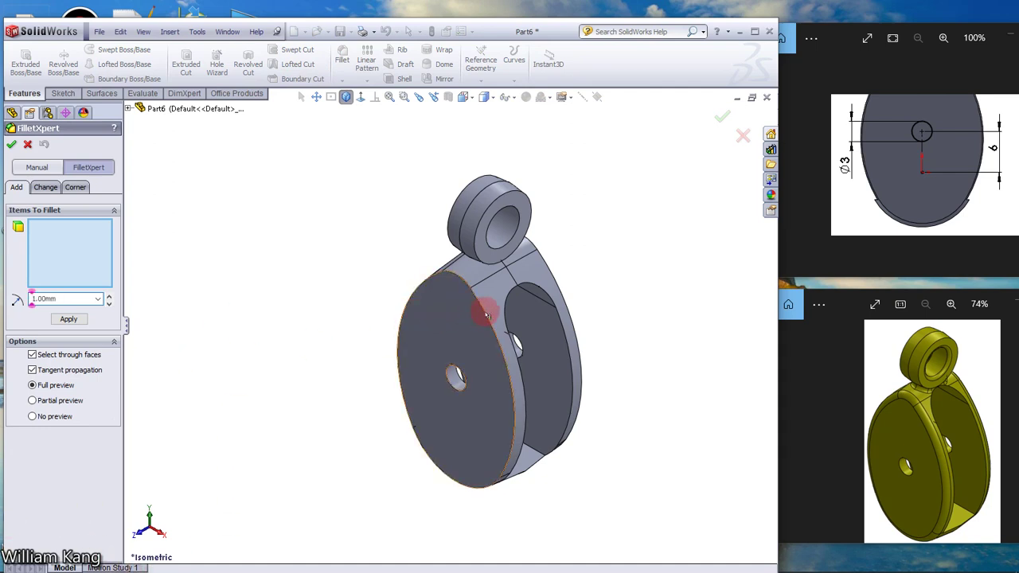
pyautogui.click(485, 316)
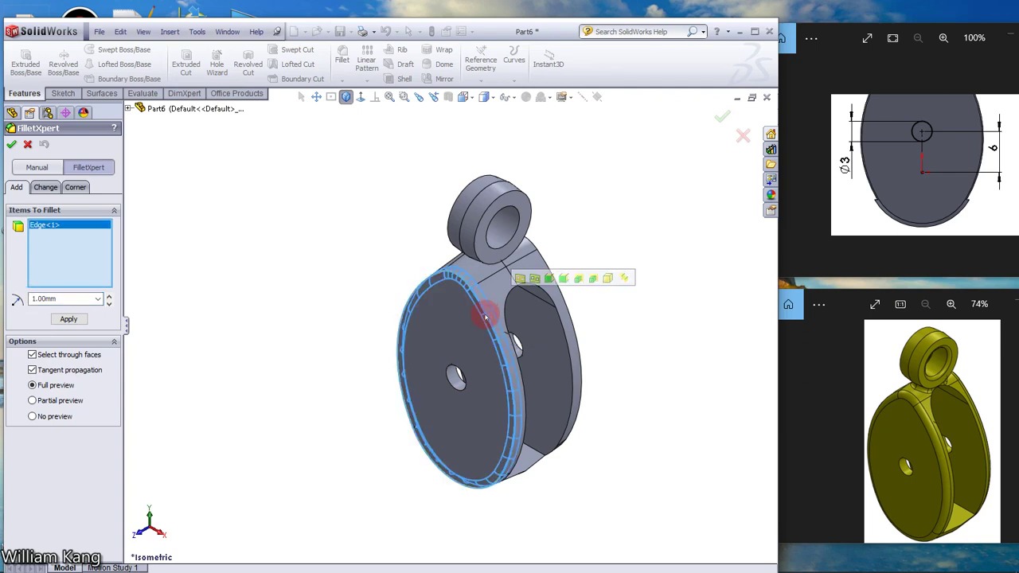
pyautogui.click(570, 321)
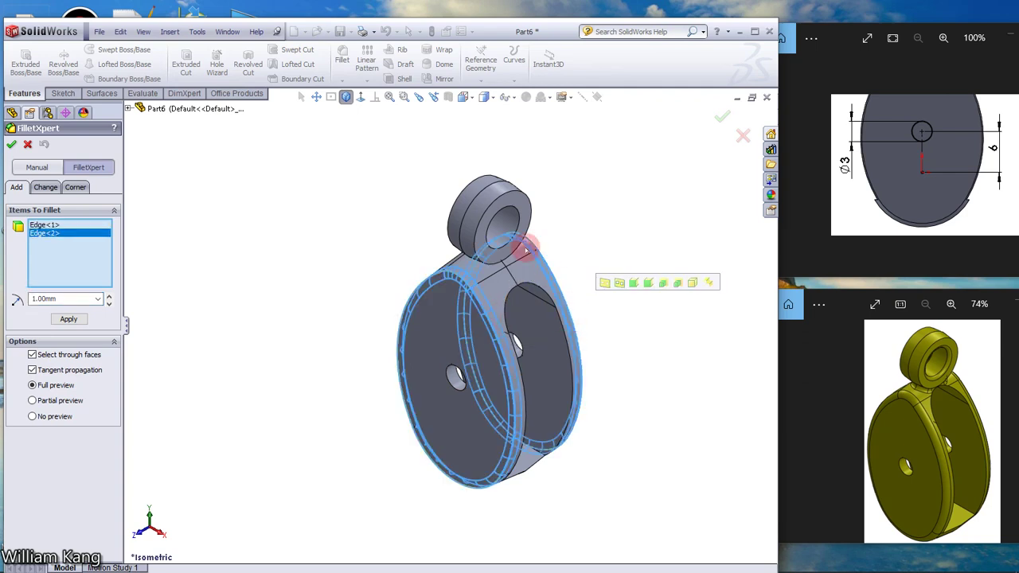
pyautogui.click(486, 210)
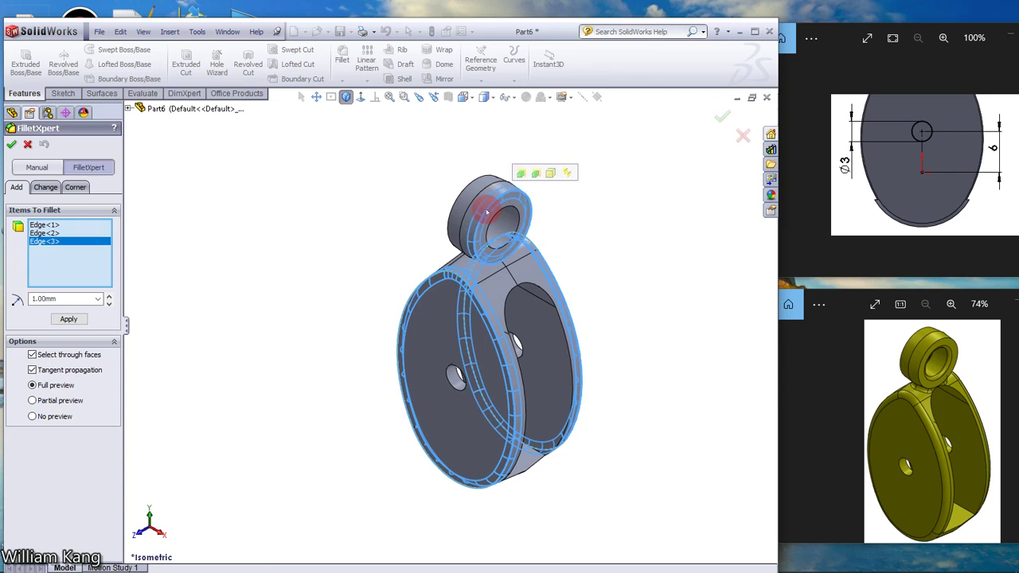
pyautogui.click(459, 197)
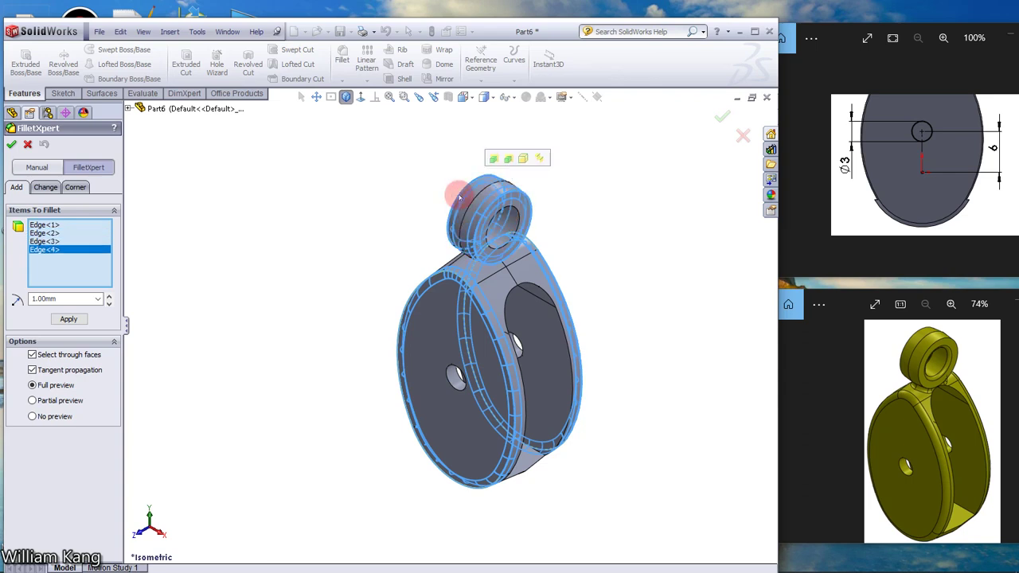
pyautogui.click(11, 144)
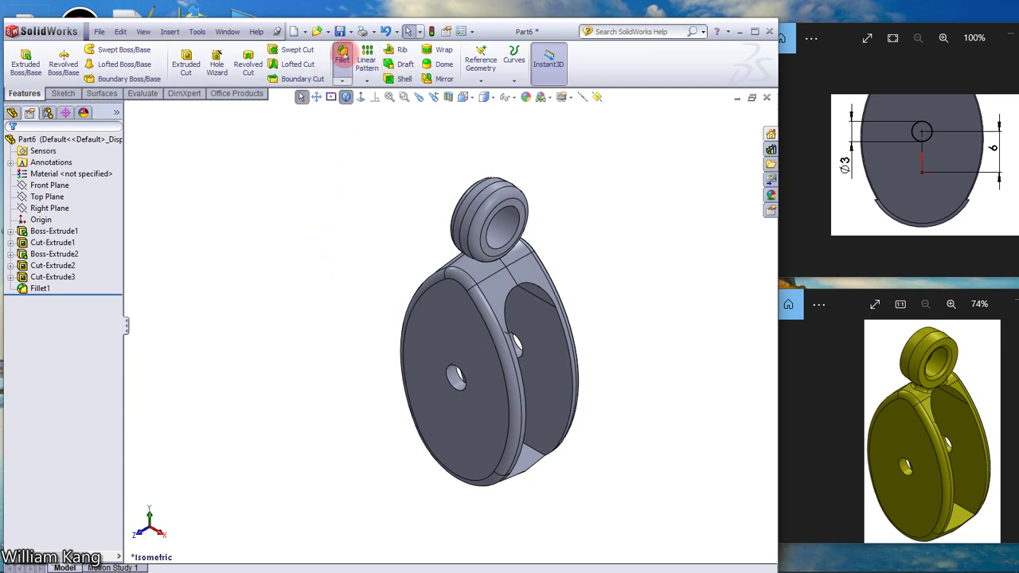
pyautogui.click(341, 54)
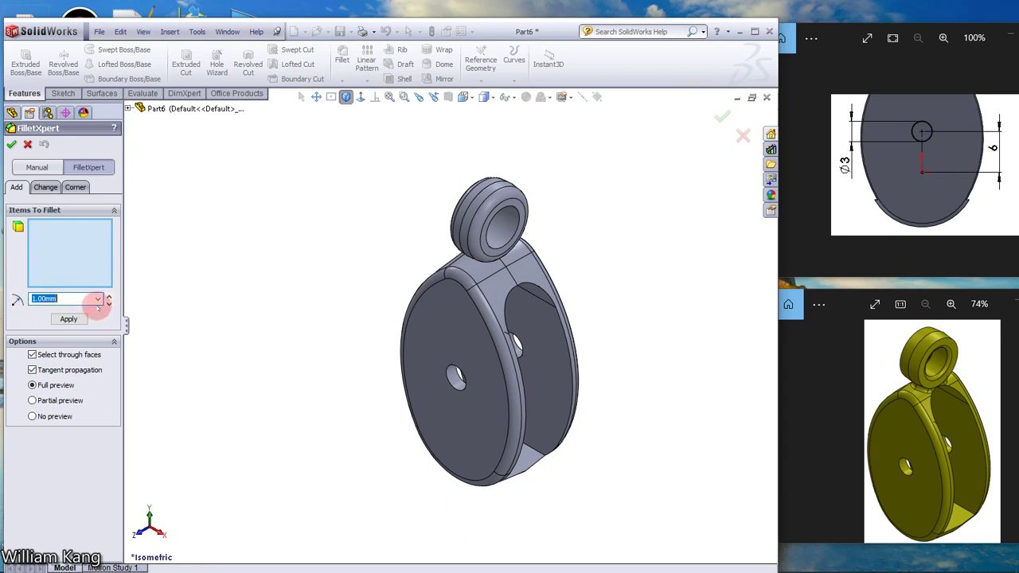
# Round the ring hole's front and far edges with a 0.5 mm fillet, then return to isometric view
pyautogui.write('.')
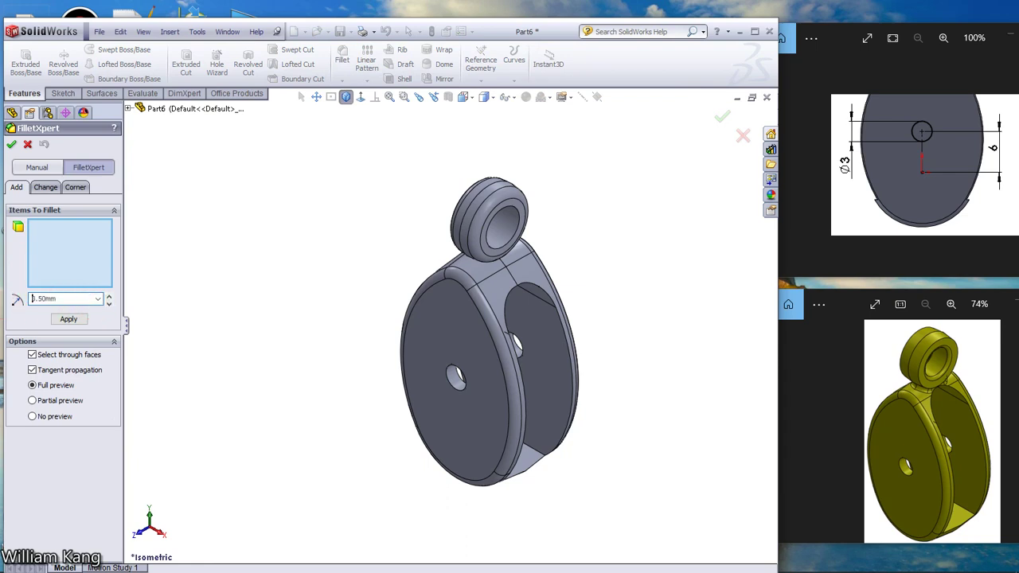
pyautogui.click(492, 245)
pyautogui.moveTo(337, 228); pyautogui.dragTo(446, 327, button='middle')
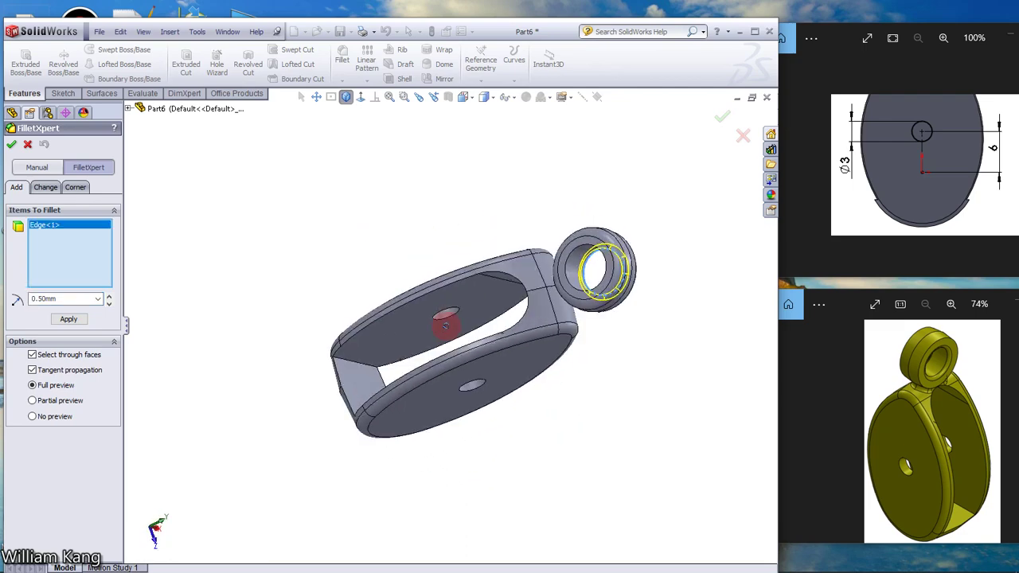
pyautogui.click(574, 253)
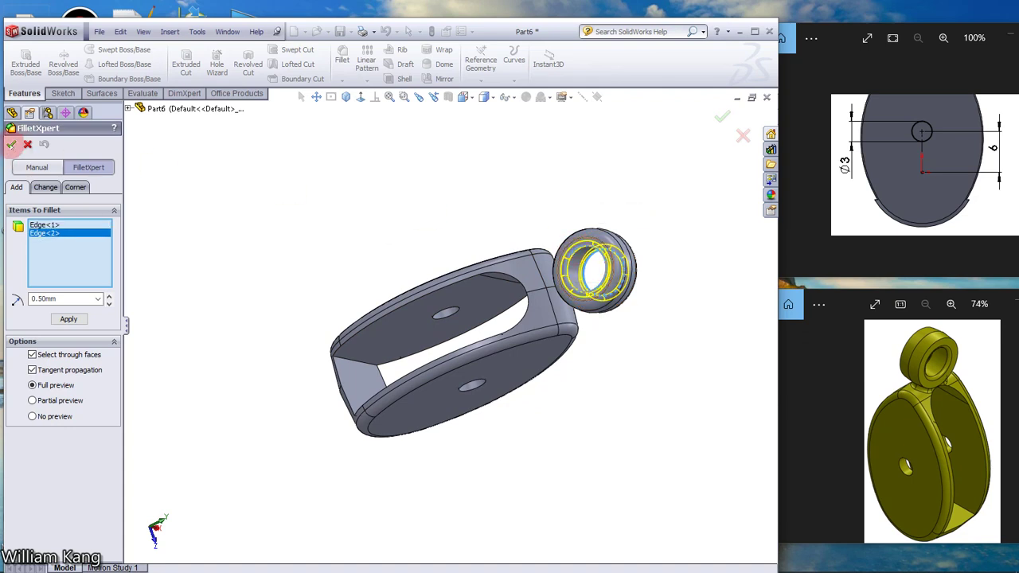
pyautogui.click(12, 144)
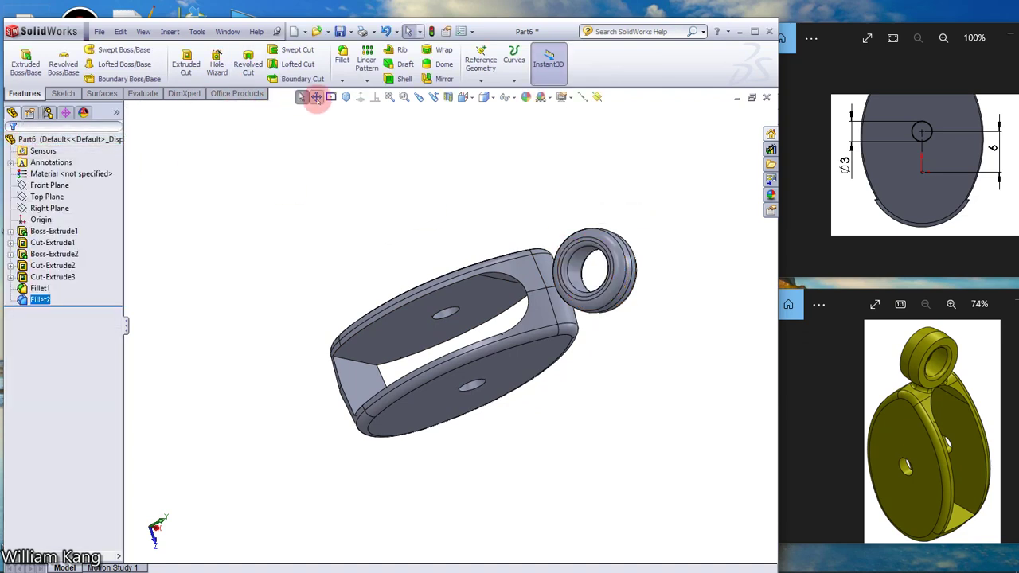
pyautogui.click(346, 97)
pyautogui.click(591, 244)
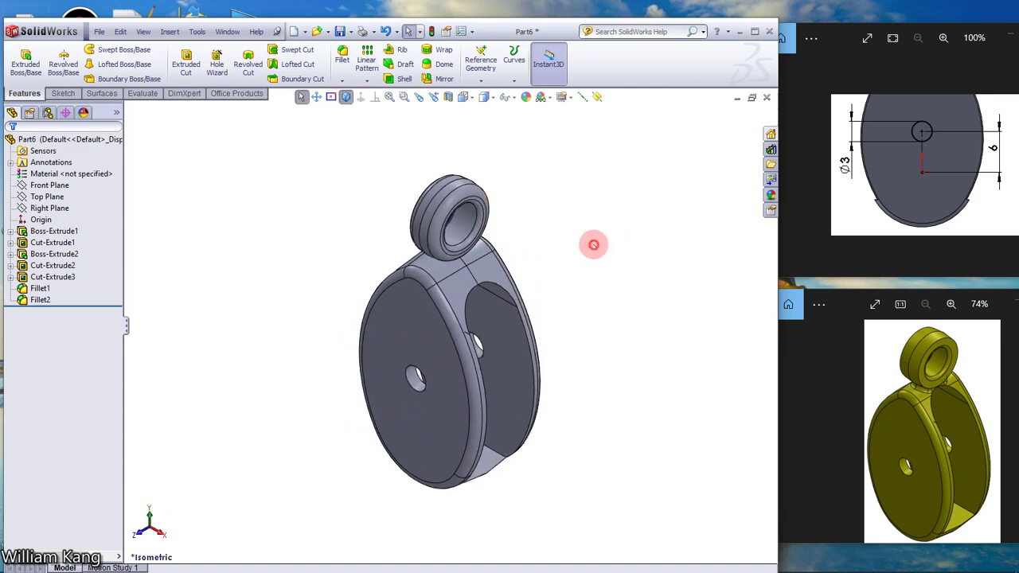